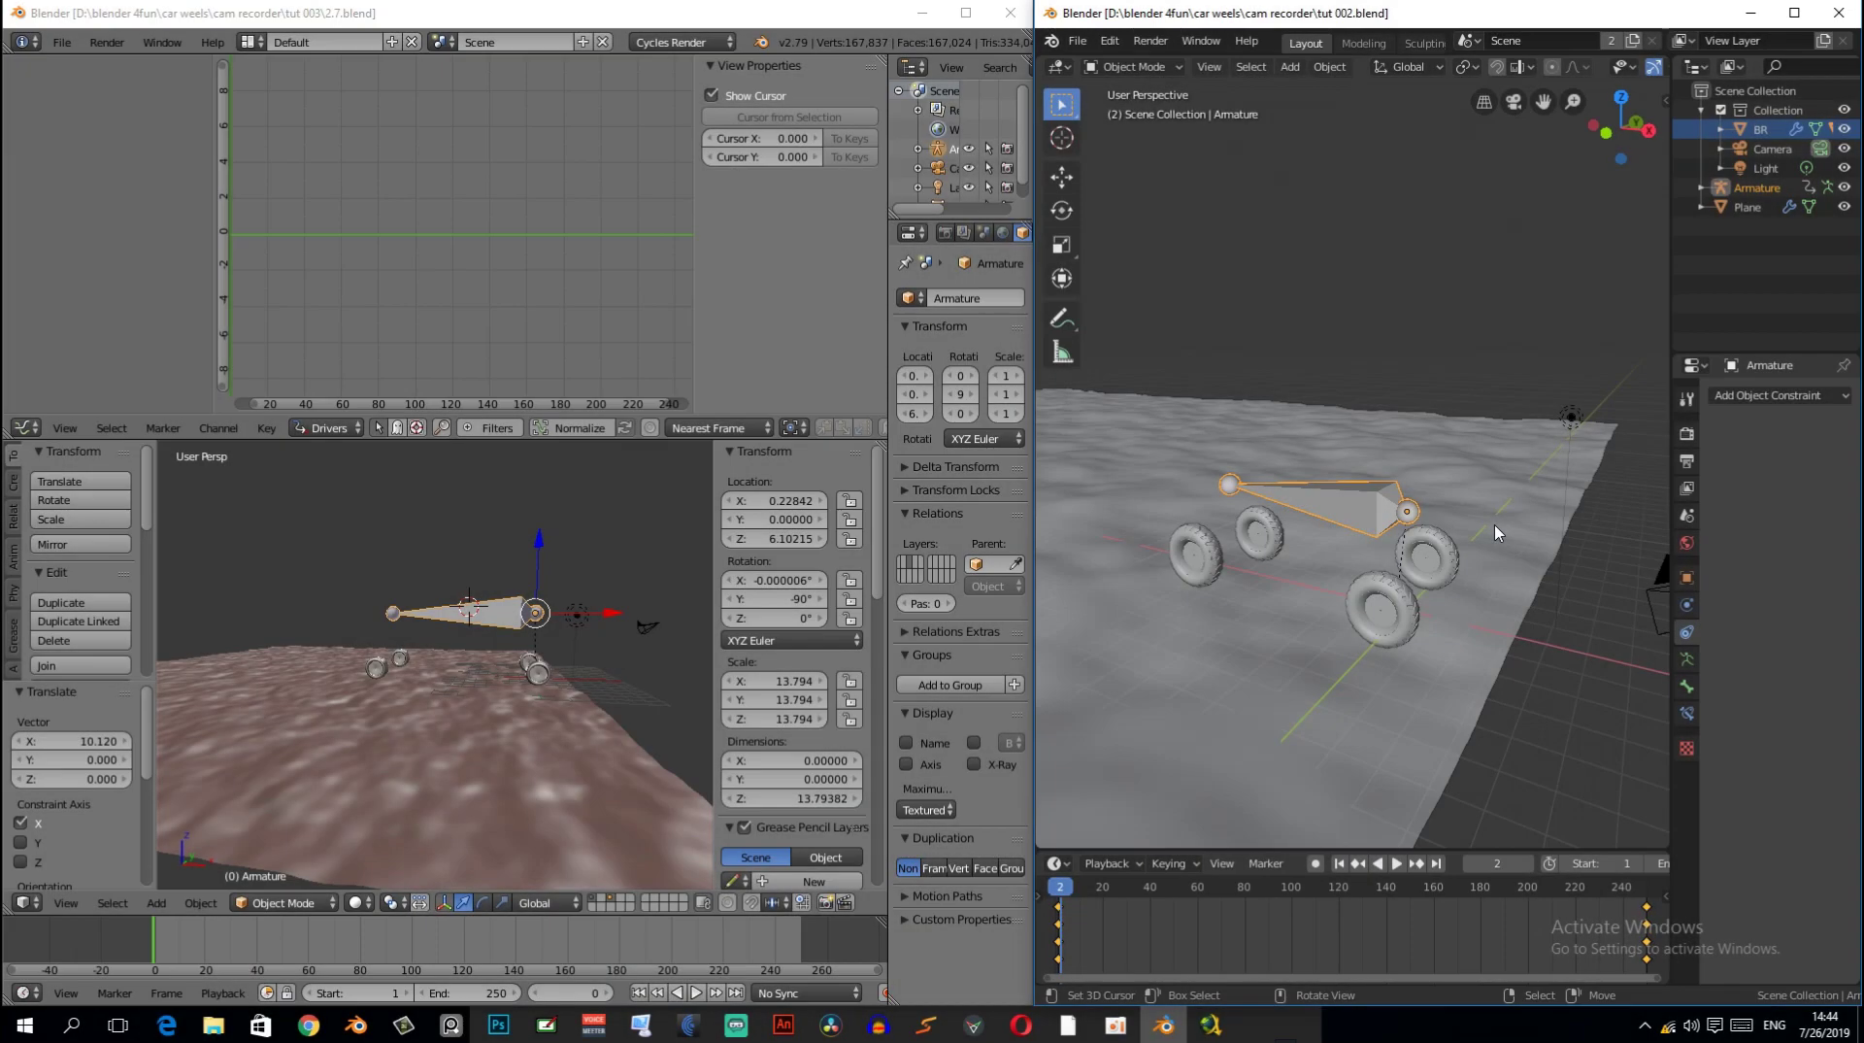
- Widen the tut 002 car rig window, then select a wheel and then the armature
drag(1035, 536, 877, 536)
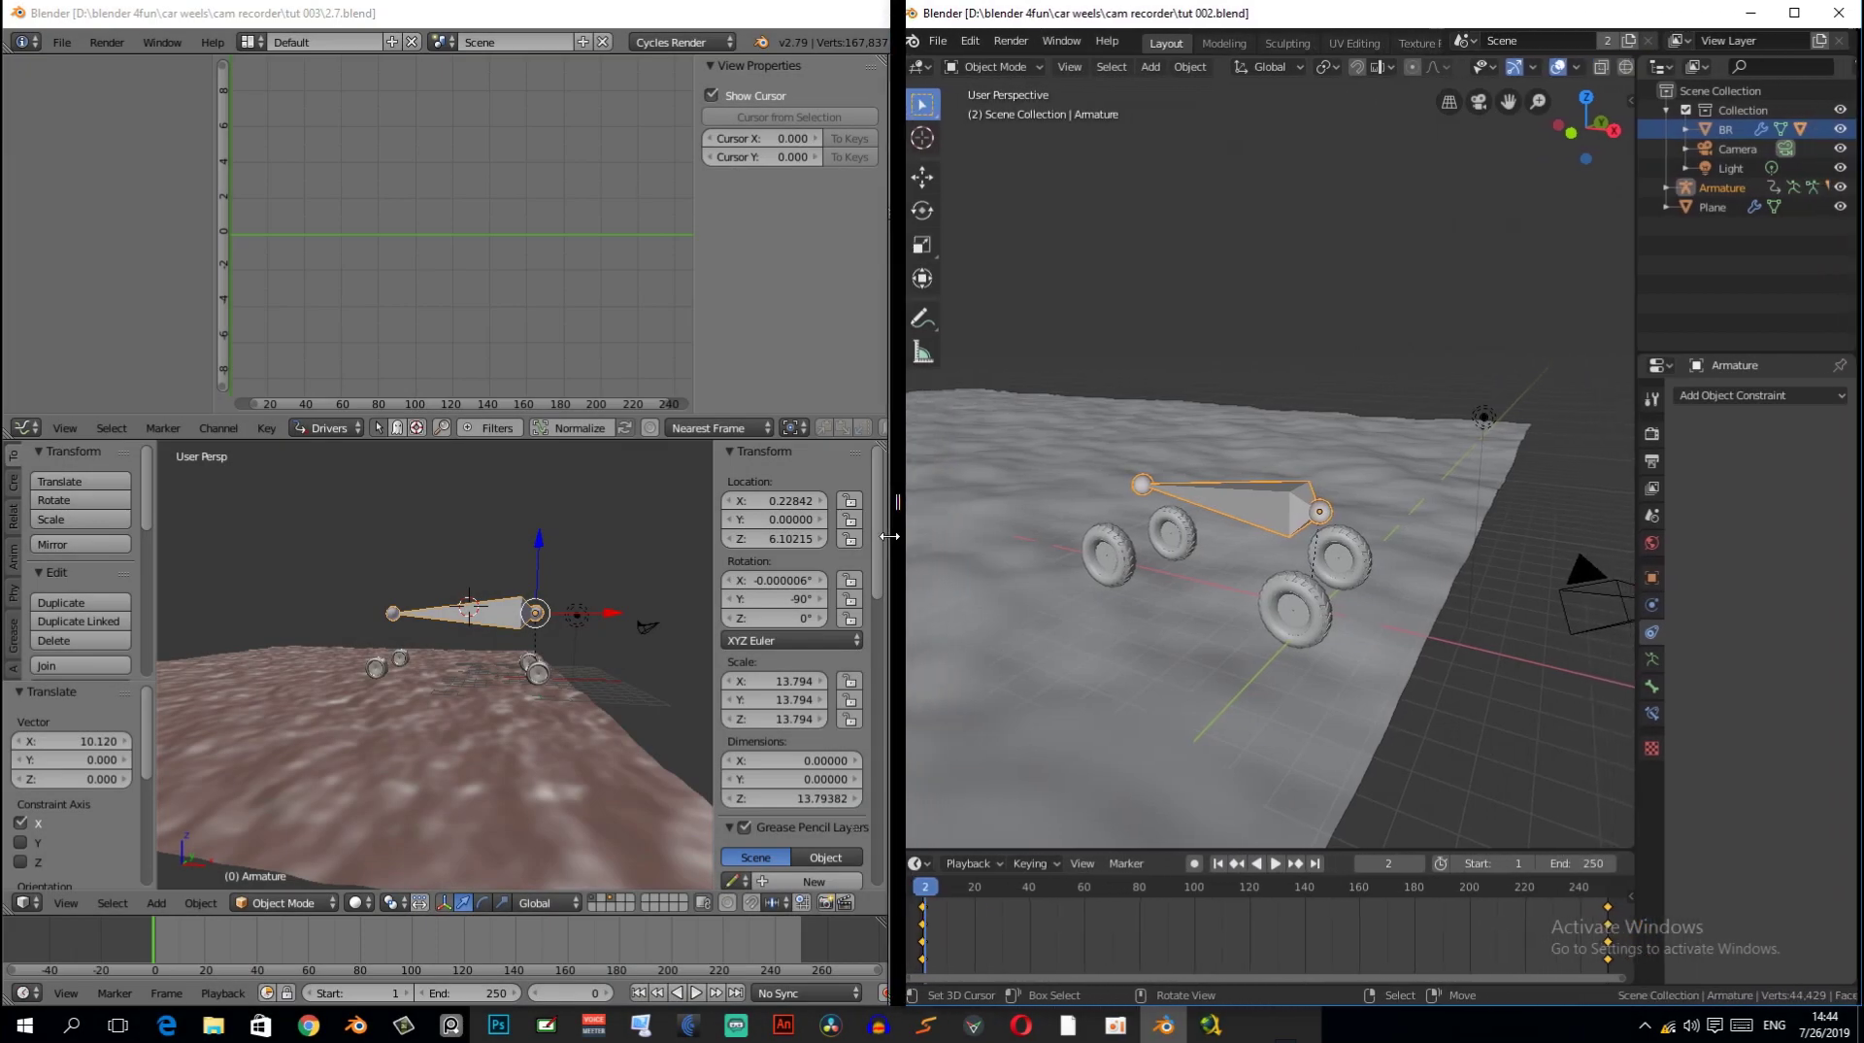
mouse_move(1130, 573)
middle_down()
mouse_move(1179, 592)
mouse_move(1278, 550)
mouse_move(1227, 508)
mouse_move(1118, 502)
mouse_move(1153, 369)
mouse_move(1099, 336)
mouse_move(1196, 526)
mouse_move(1119, 544)
middle_up()
click(1145, 563)
click(1099, 336)
mouse_move(1196, 495)
middle_down()
mouse_move(1115, 475)
mouse_move(1170, 444)
mouse_move(1278, 500)
middle_up()
- Test-slide the armature along X, cancel it, and scrub the timeline to check the wheels
key(g)
key(x)
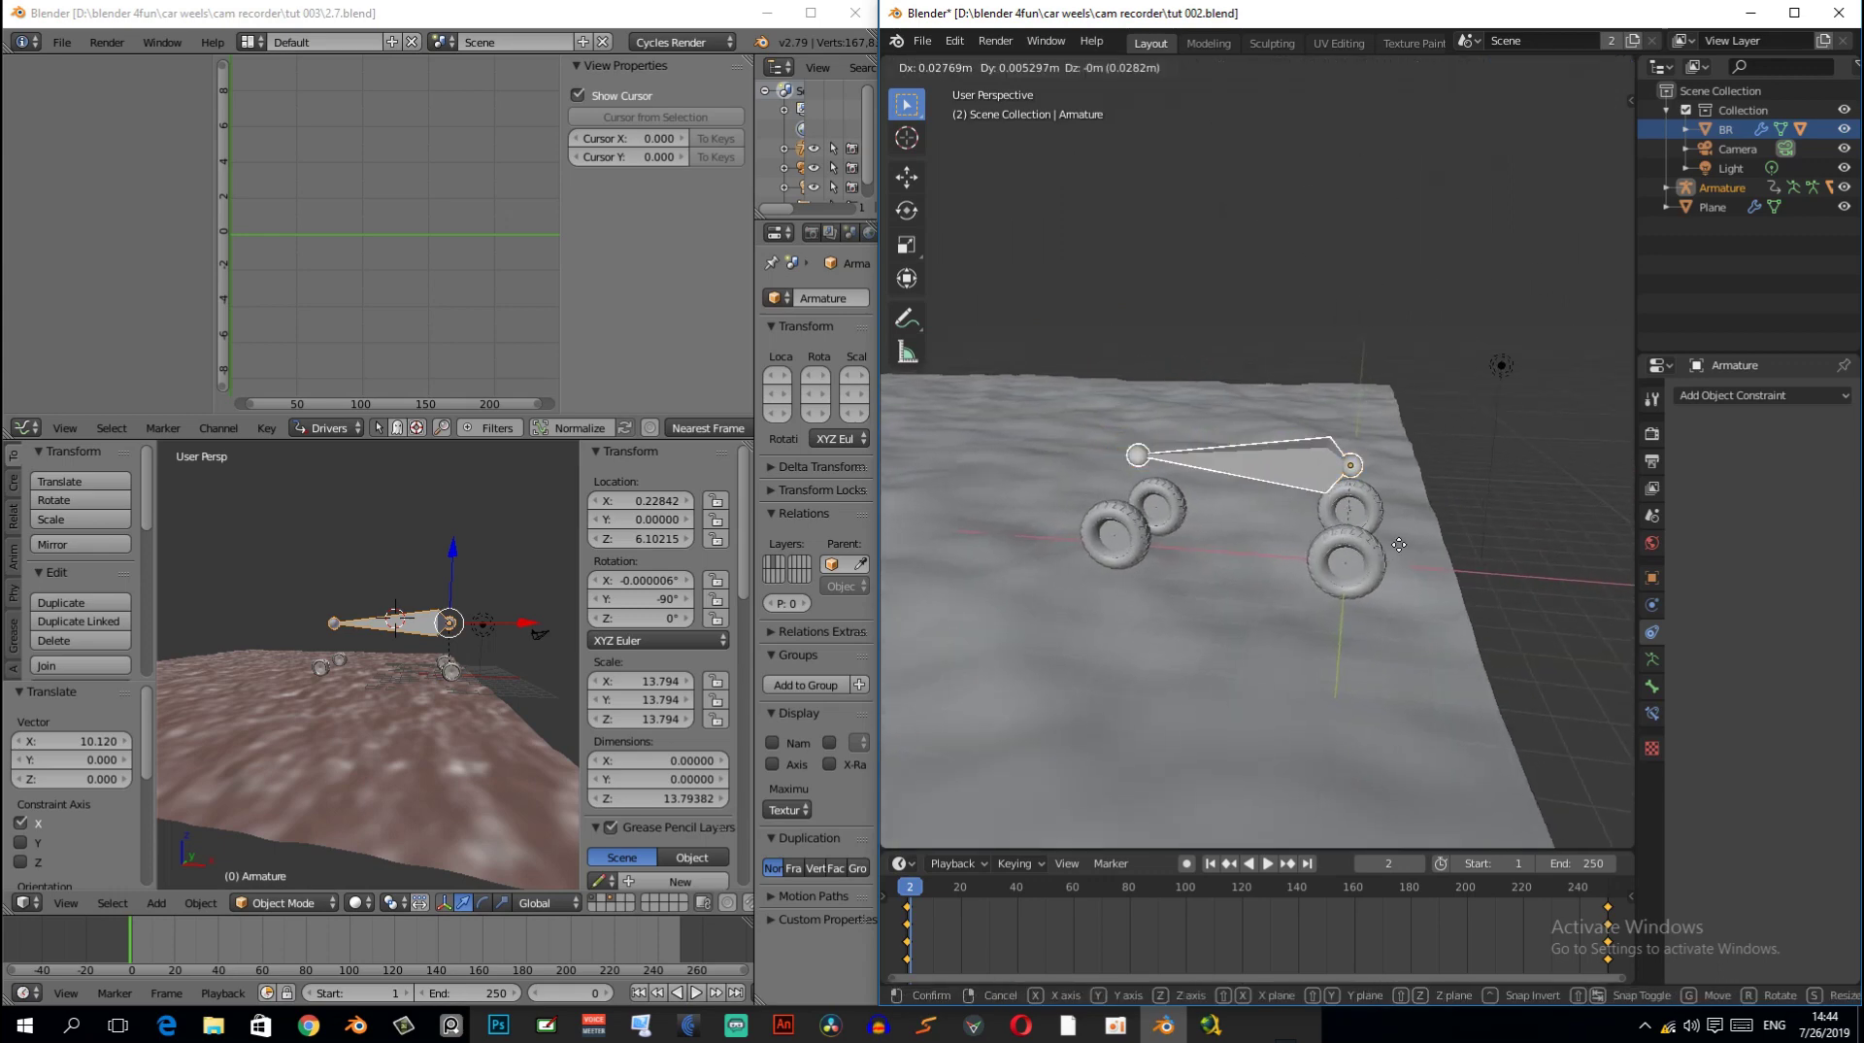
key(Escape)
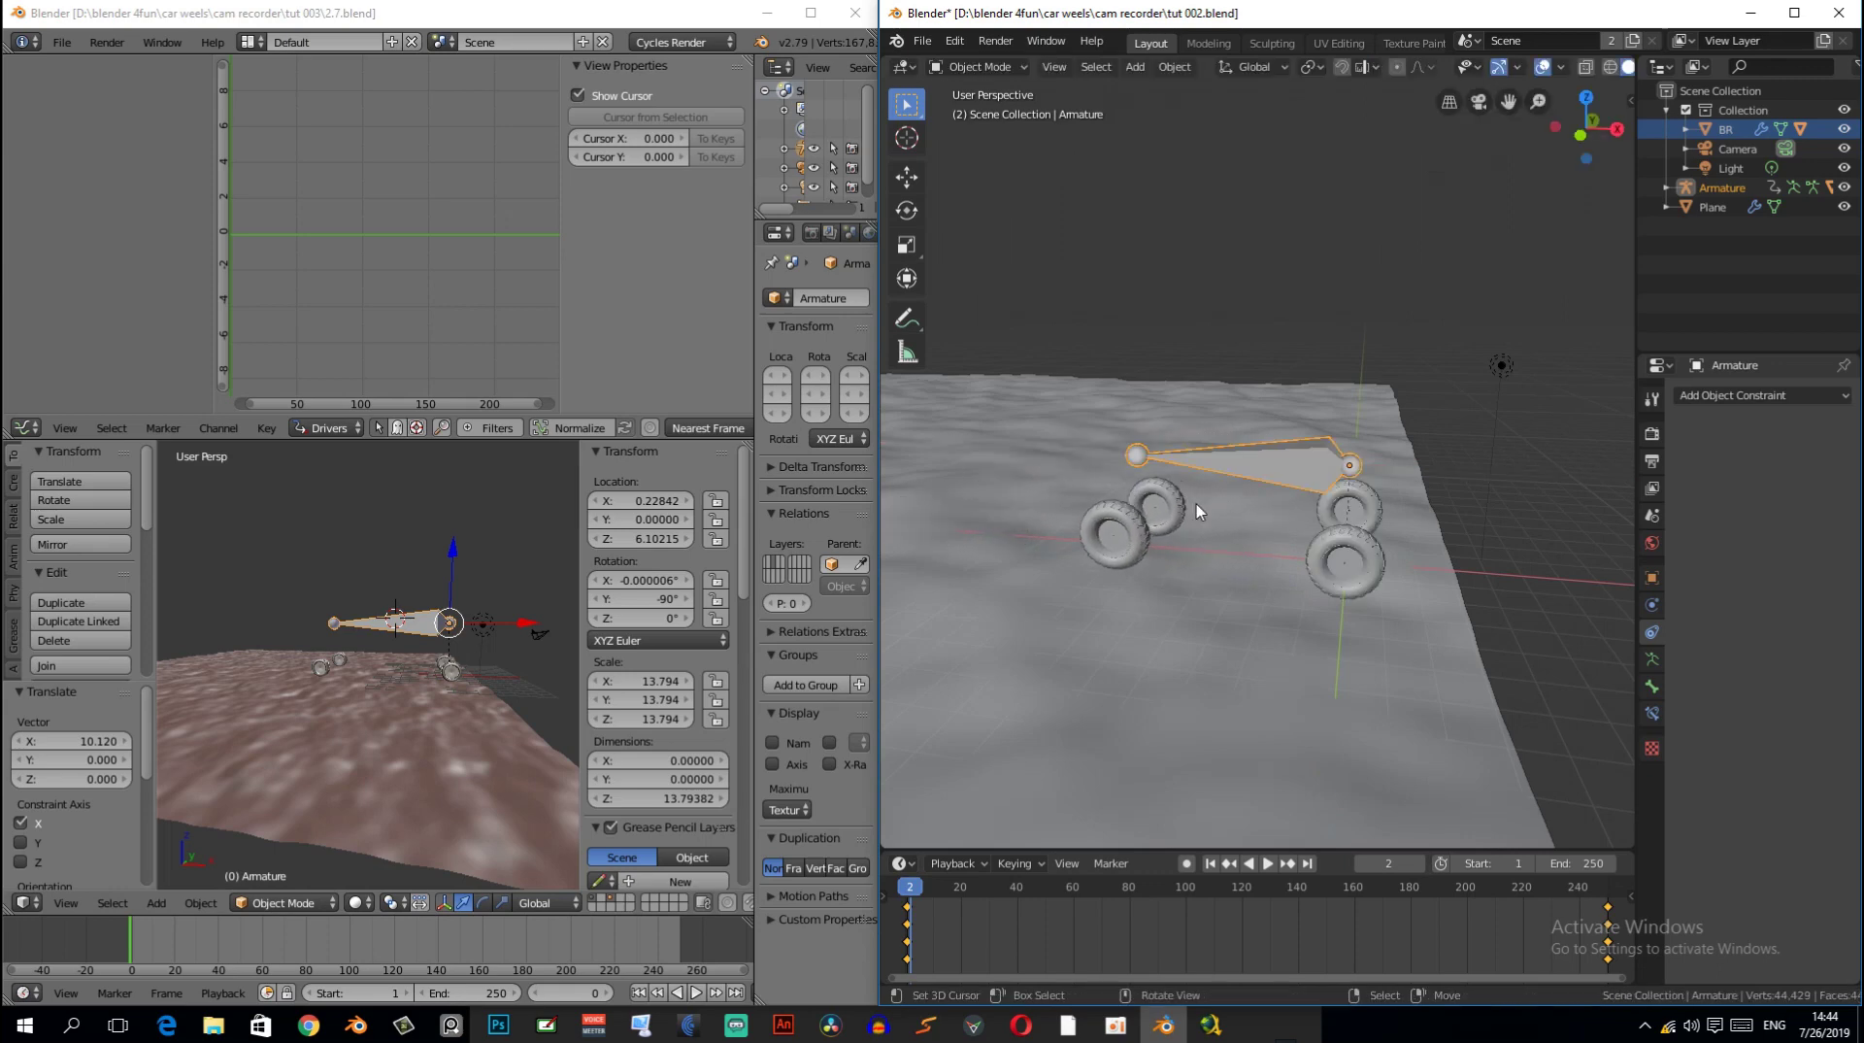
middle_drag(1196, 504, 1291, 542)
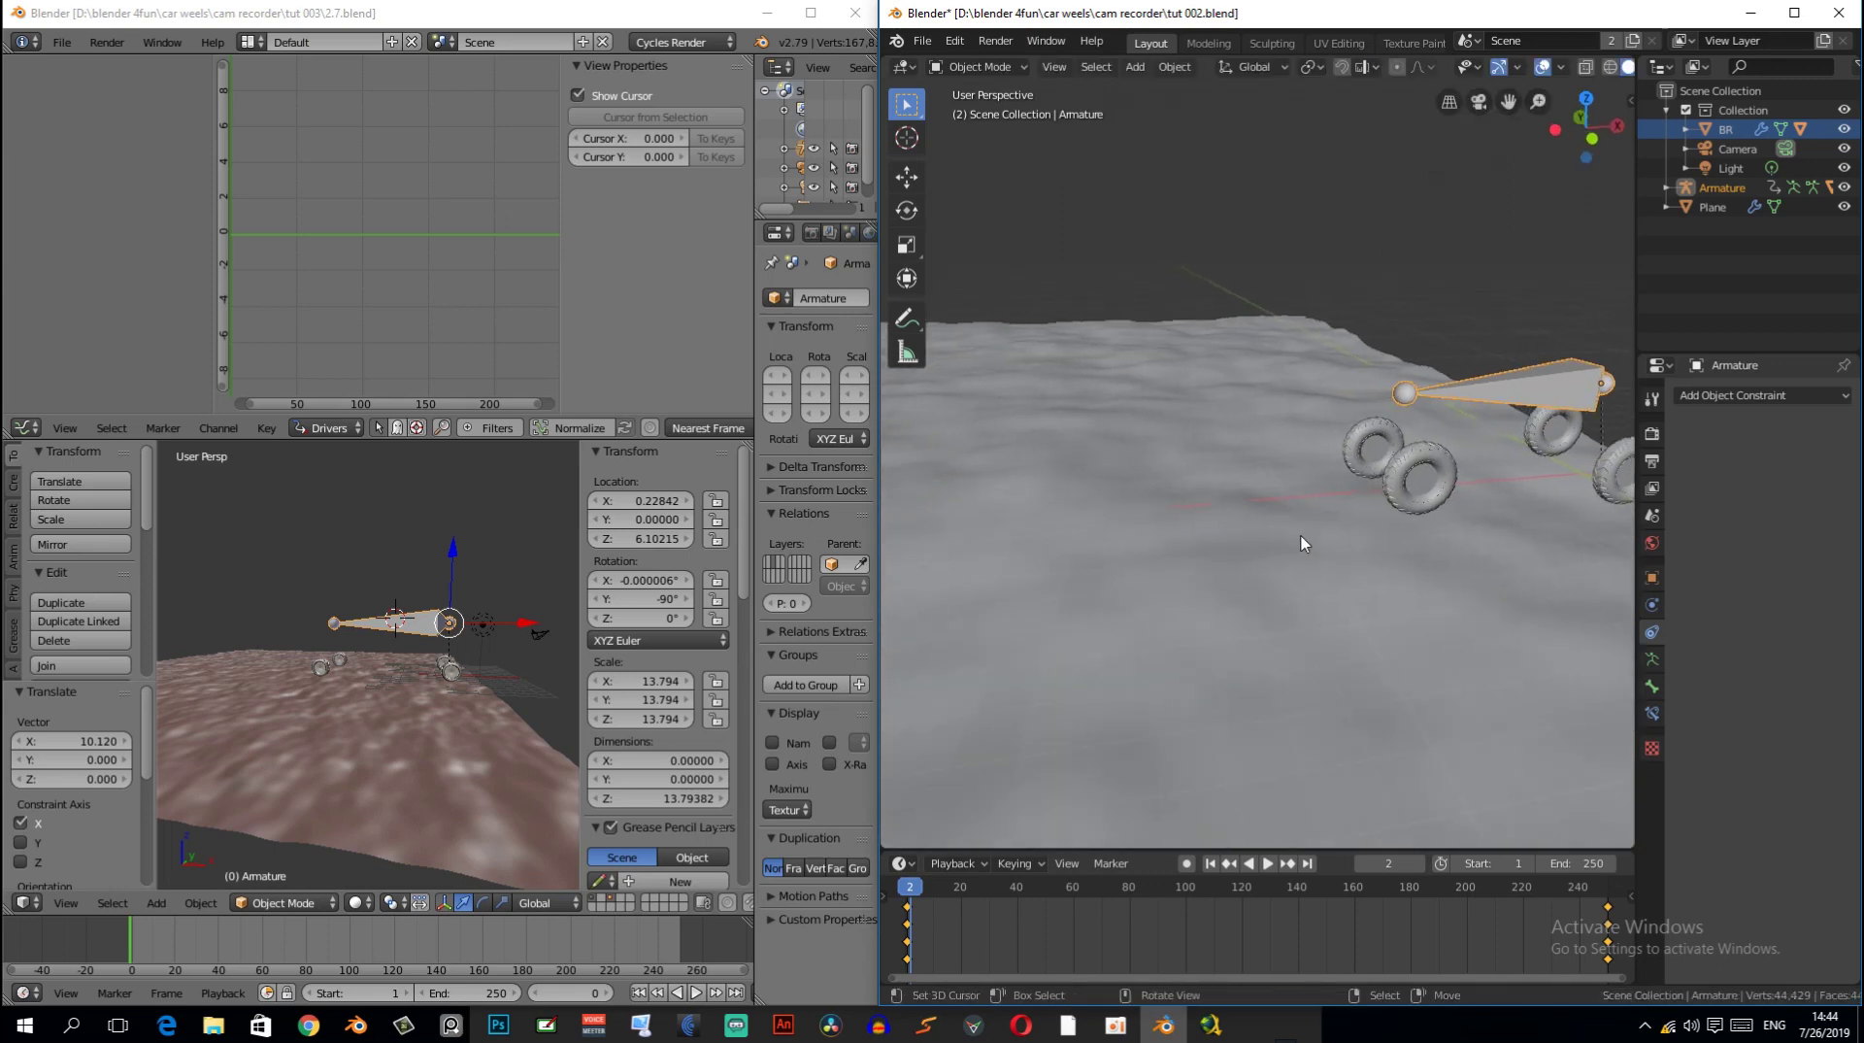
drag(1073, 886, 1027, 901)
- Select the BACK R wheel in the tut 003 2.8 file
mouse_move(1132, 748)
middle_down()
mouse_move(1197, 645)
mouse_move(1146, 602)
mouse_move(1169, 608)
middle_up()
click(1050, 458)
mouse_move(1051, 459)
middle_down()
mouse_move(1115, 458)
mouse_move(1232, 528)
mouse_move(1194, 542)
mouse_move(1248, 574)
mouse_move(1180, 573)
middle_up()
scroll(1323, 572, up, 4)
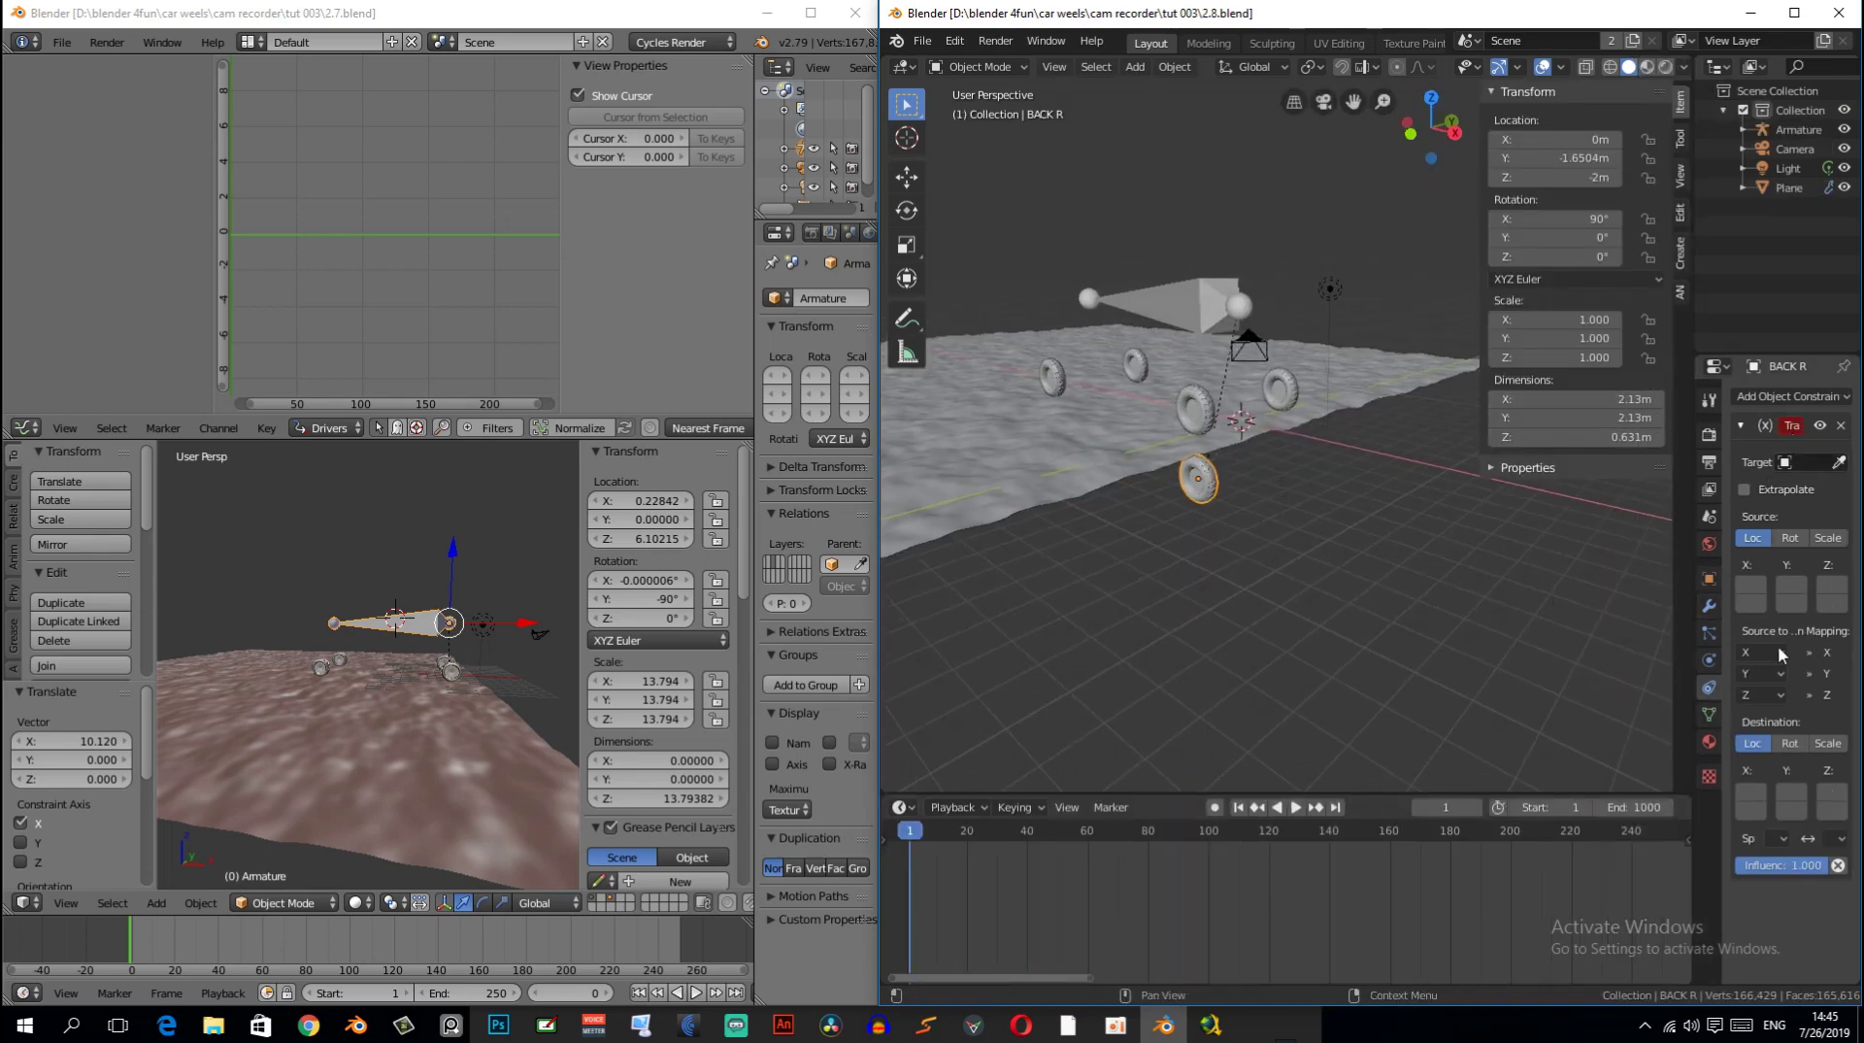
- Remove BACK R's Transformation constraint and stretch the window across most of the screen
click(1839, 426)
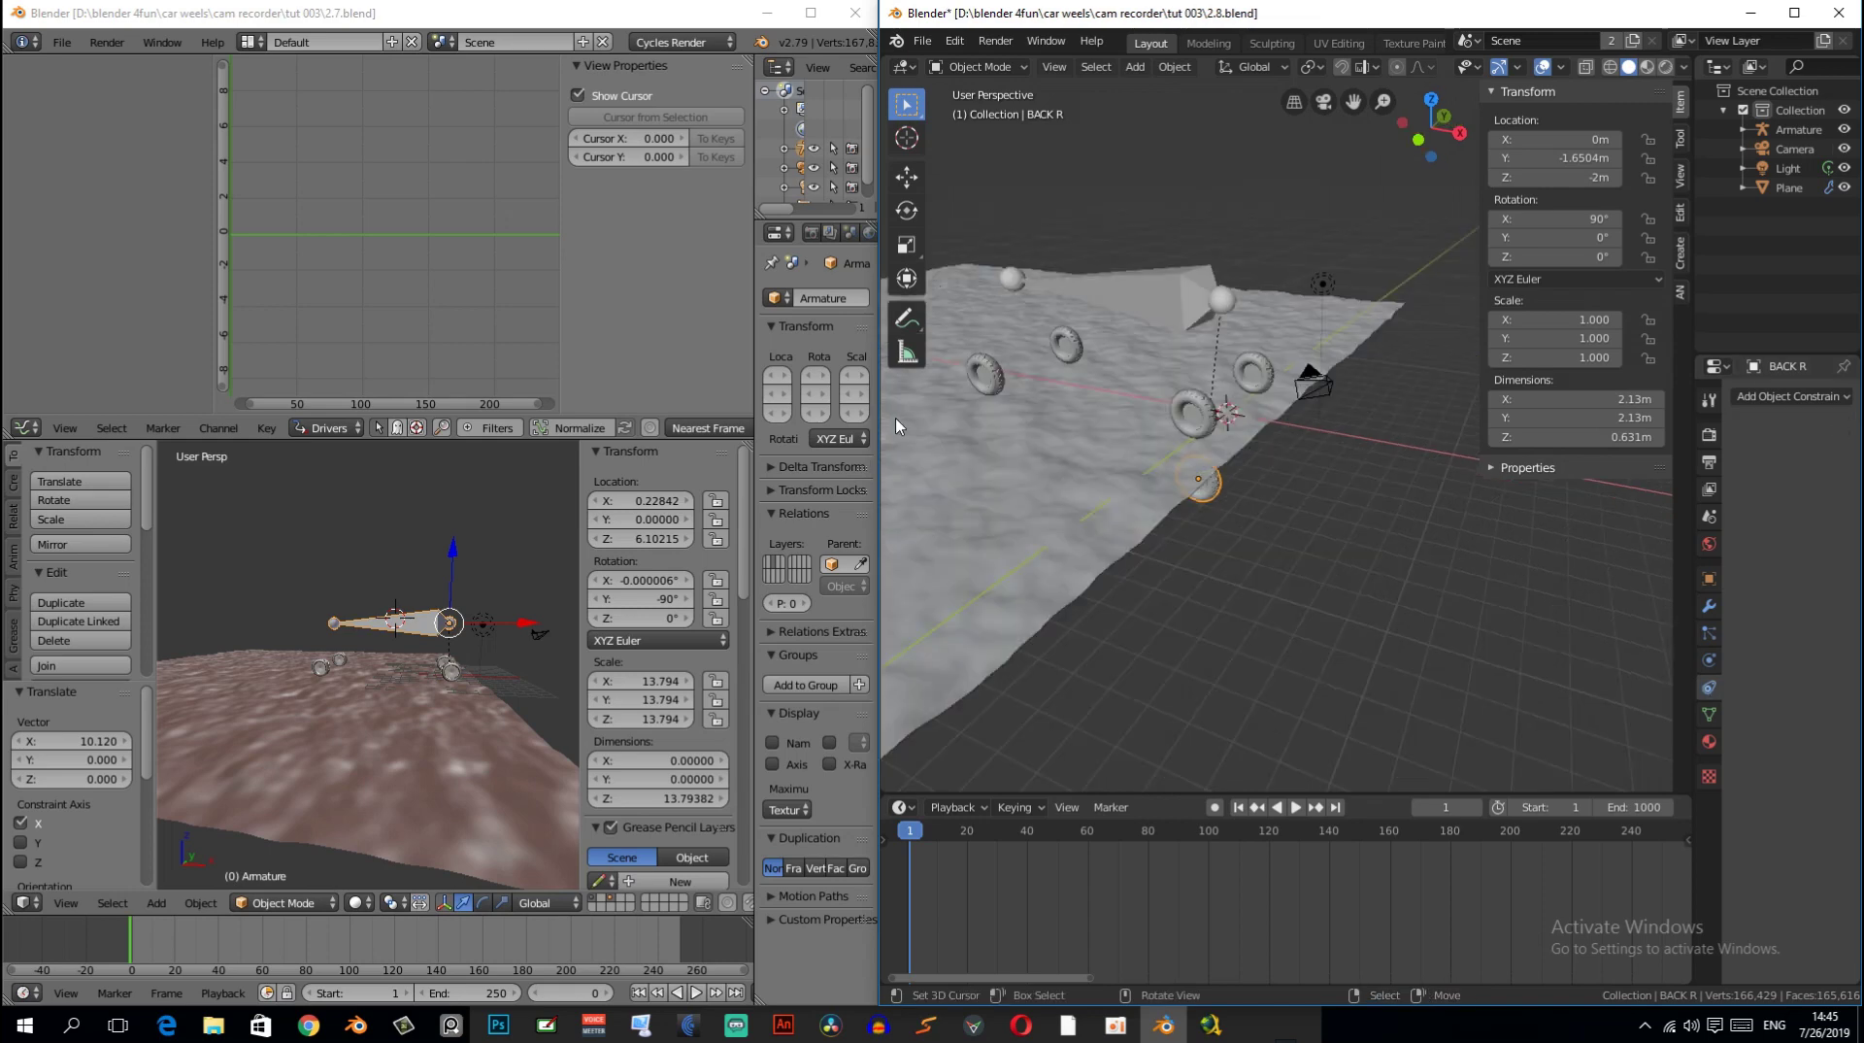
drag(880, 420, 297, 418)
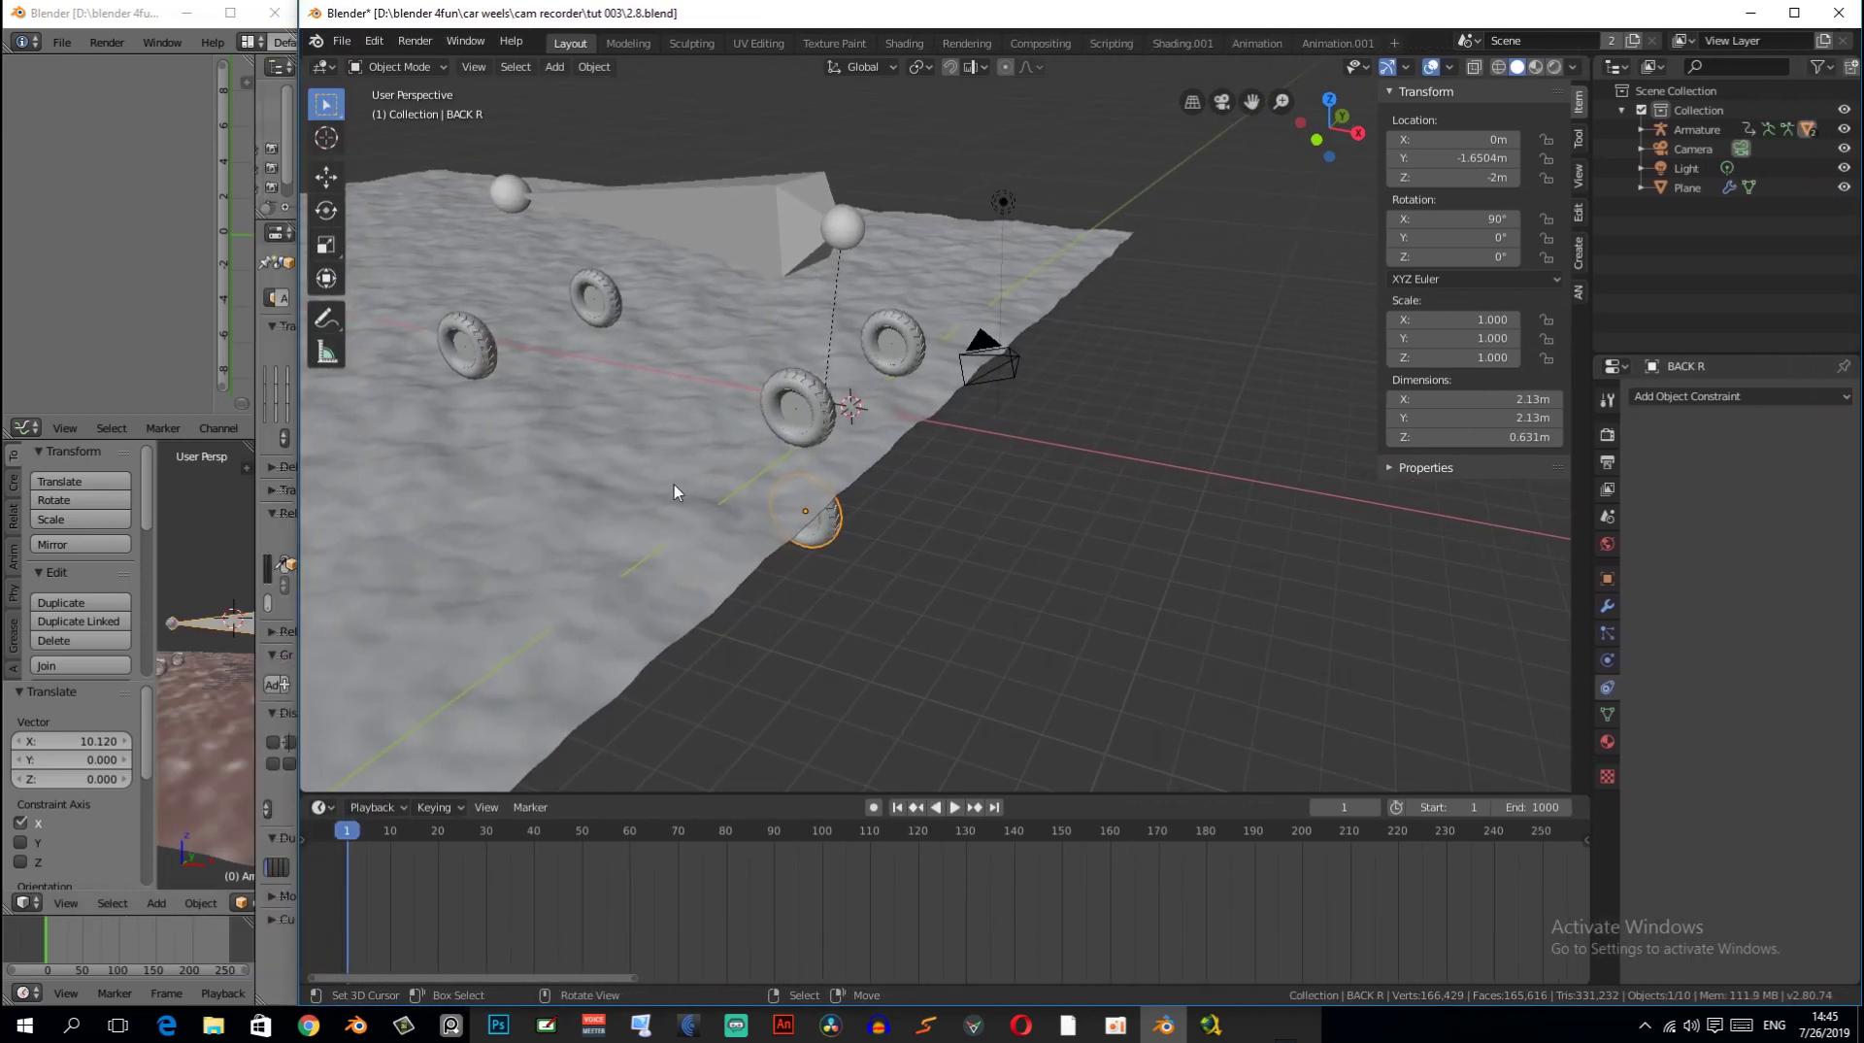
mouse_move(673, 485)
middle_down()
mouse_move(874, 541)
mouse_move(1240, 439)
mouse_move(1048, 653)
middle_up()
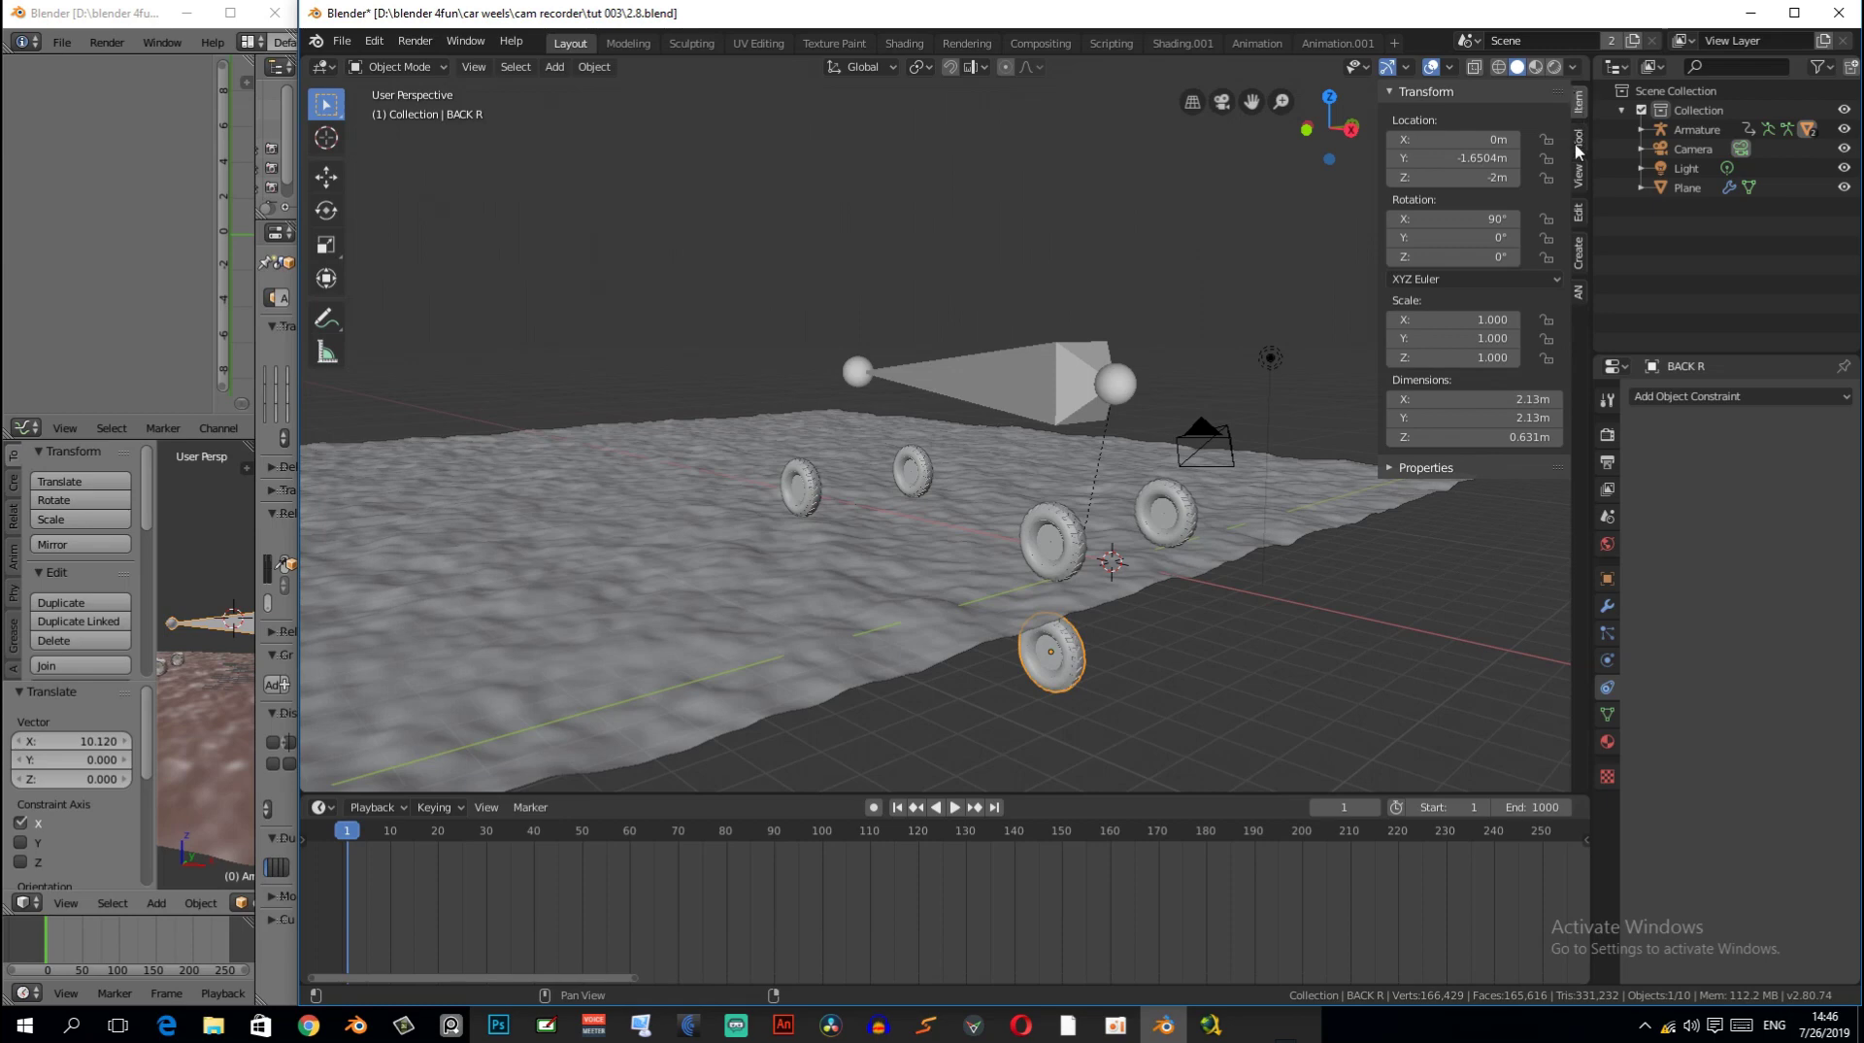
- Show BACK R's object transform: location Y -1.6504 m, Z -2 m, rotation X 90°
click(1579, 173)
click(1581, 107)
click(1607, 576)
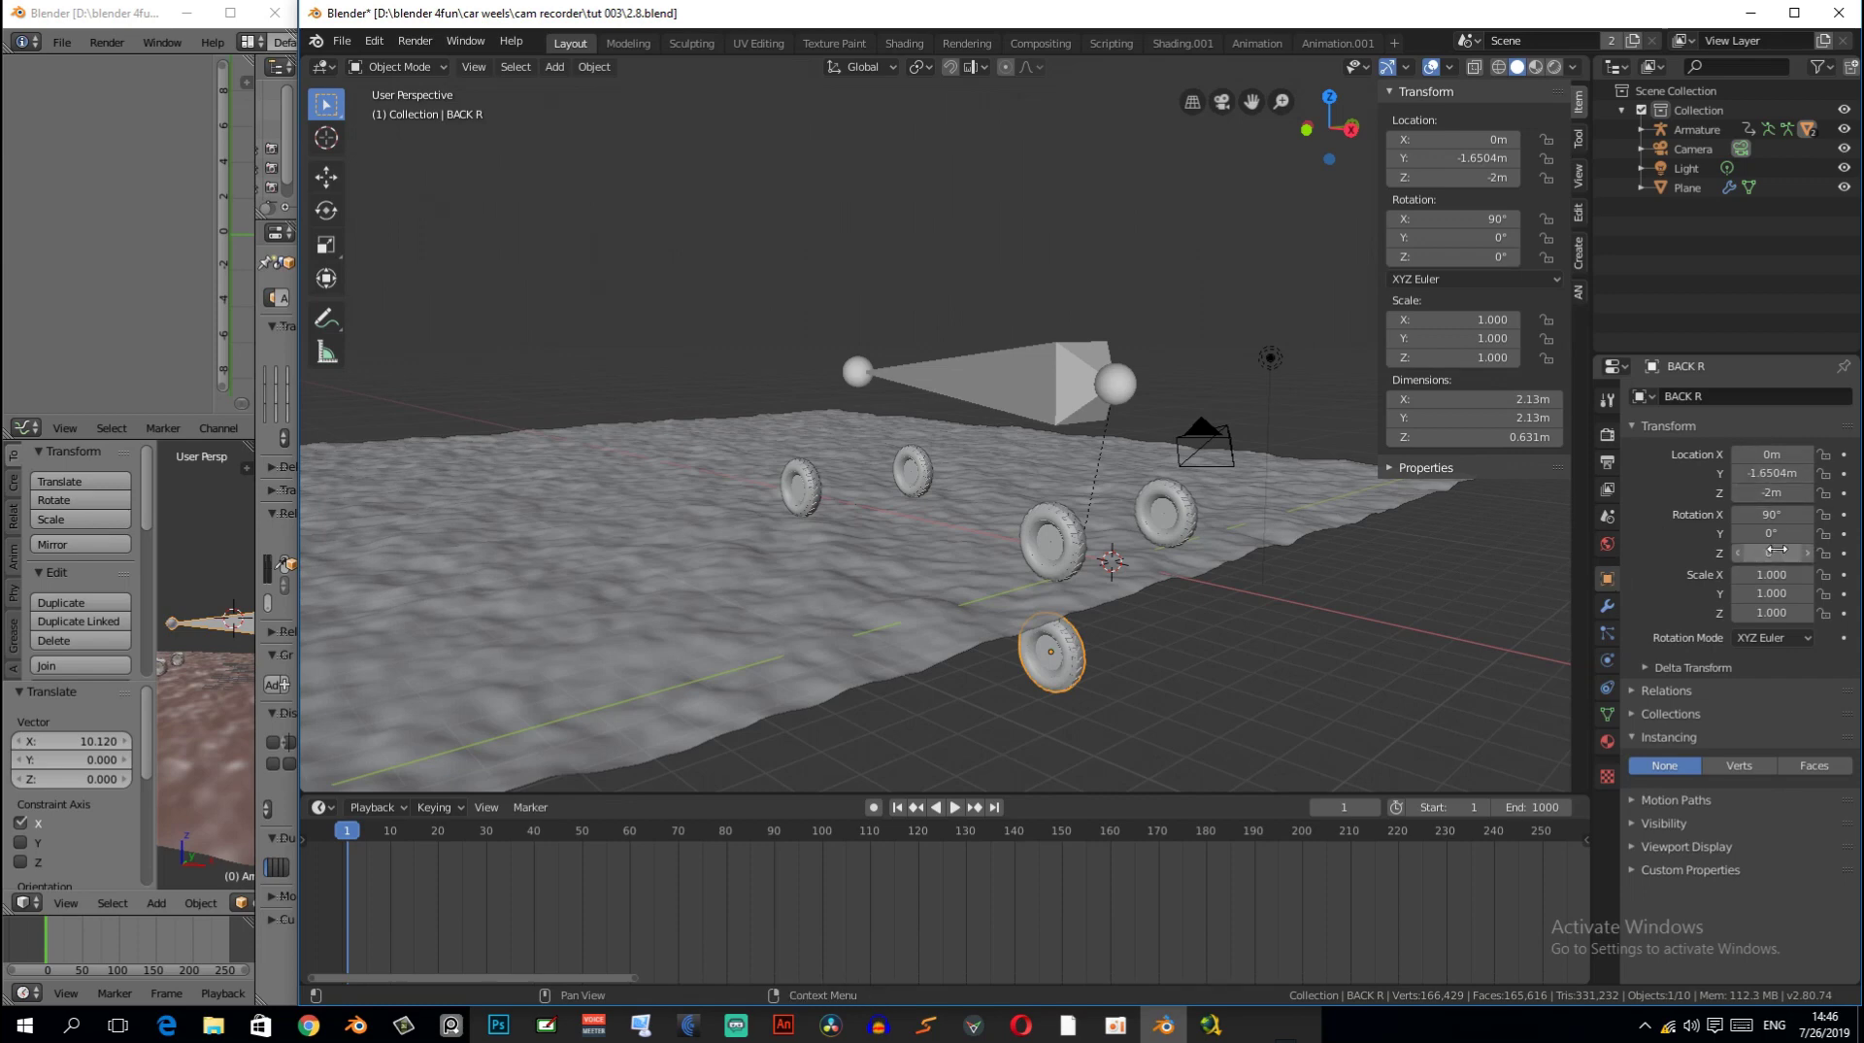
- Add a driver to BACK R's Y rotation, deleting and re-adding it once
right_click(1458, 244)
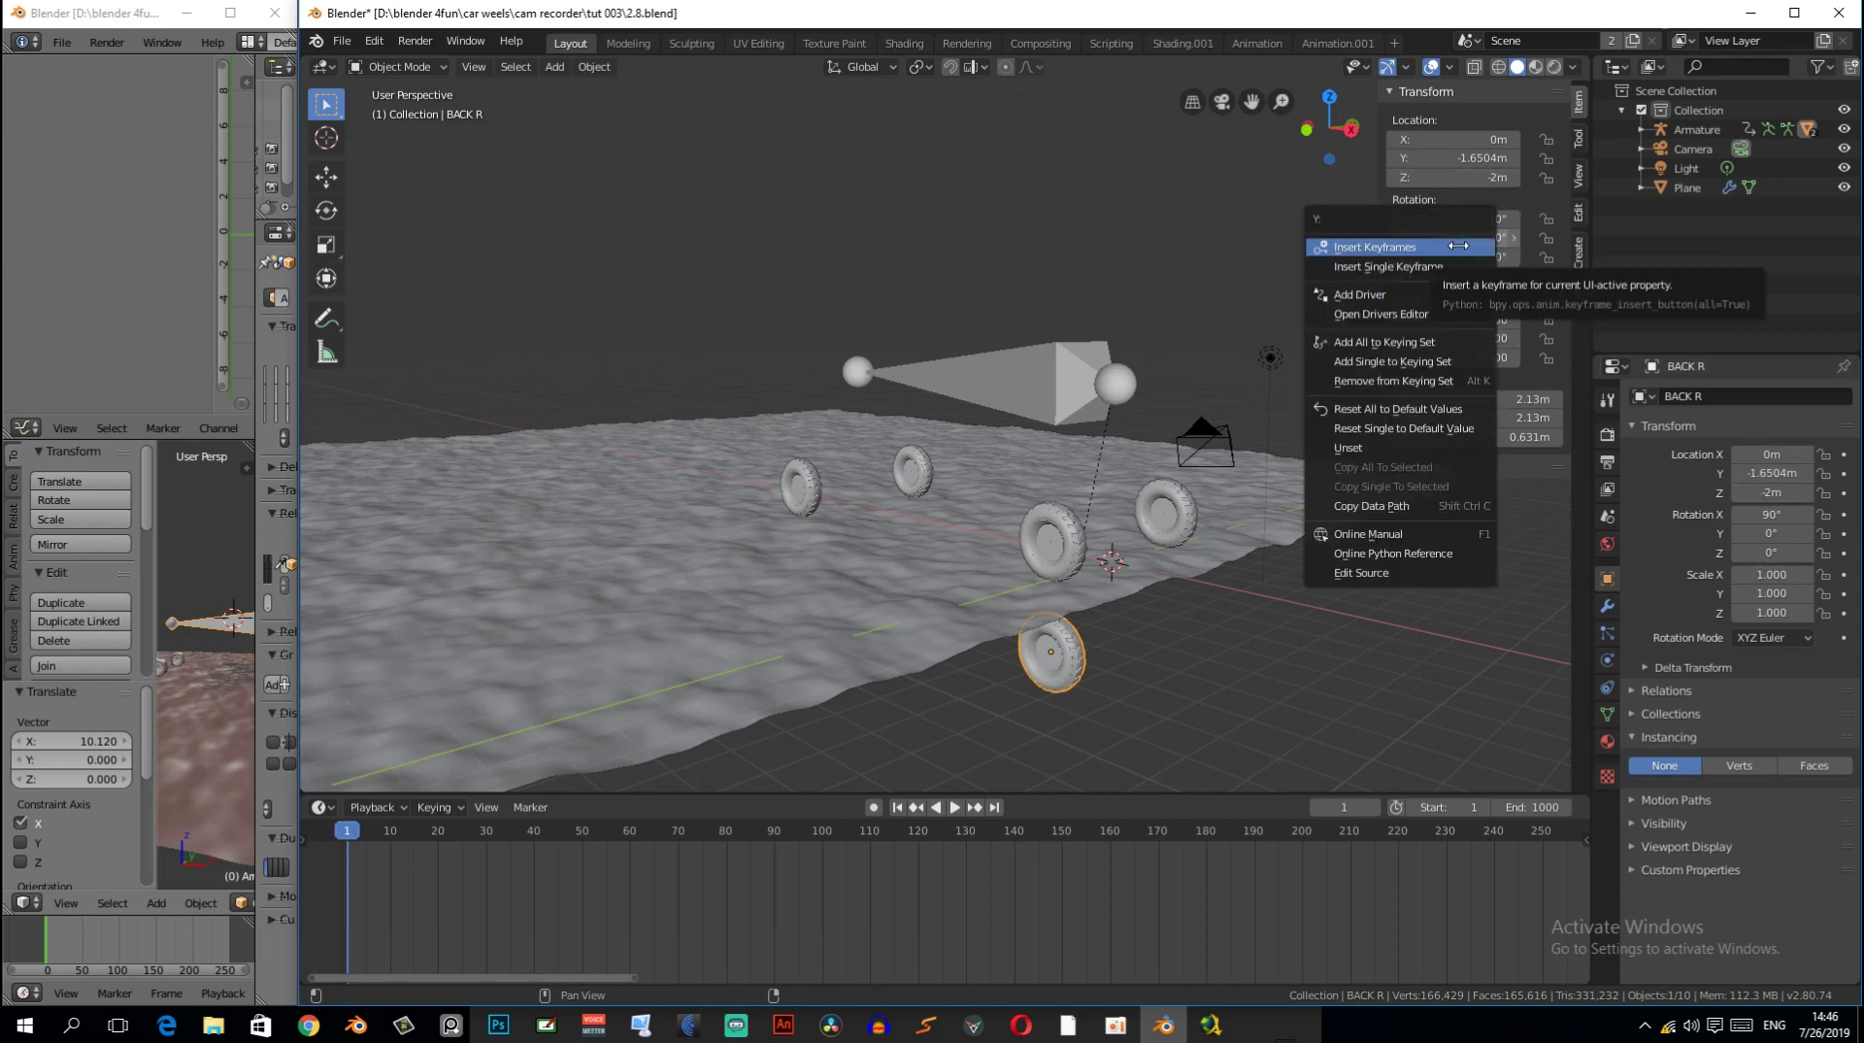
click(1436, 297)
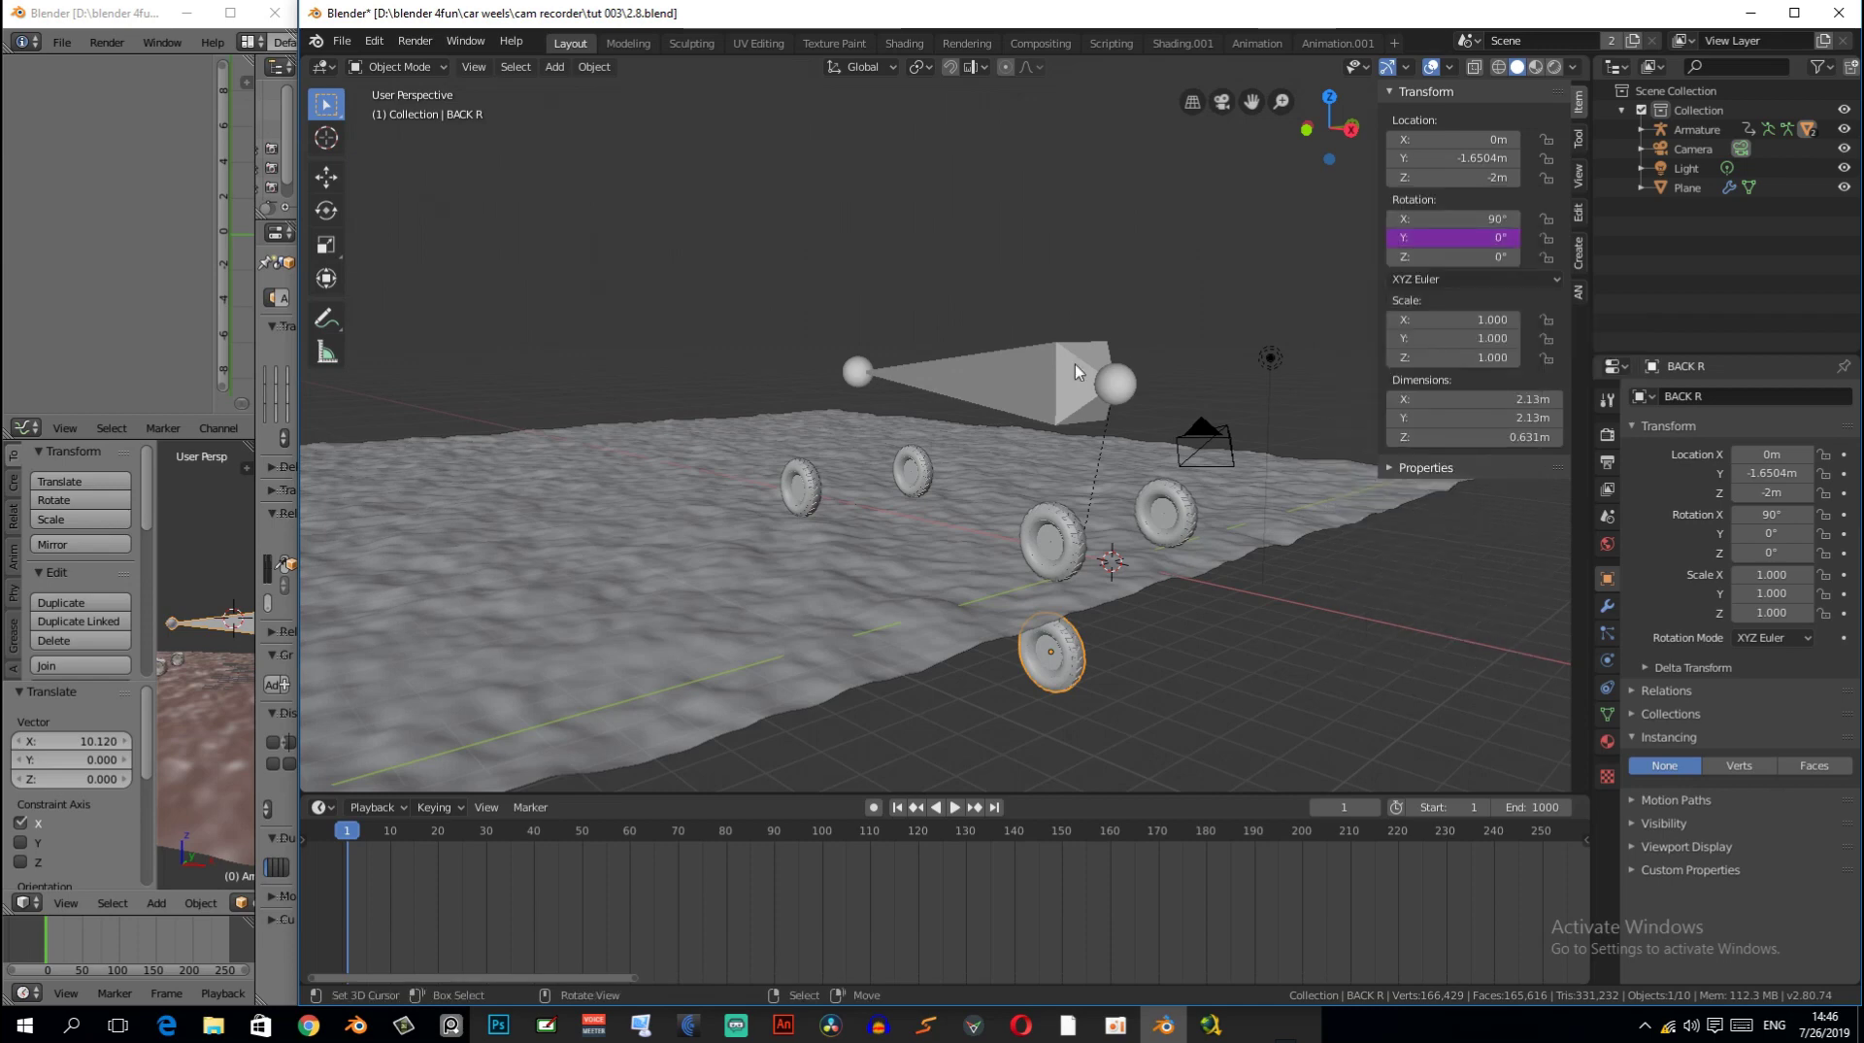
right_click(1446, 237)
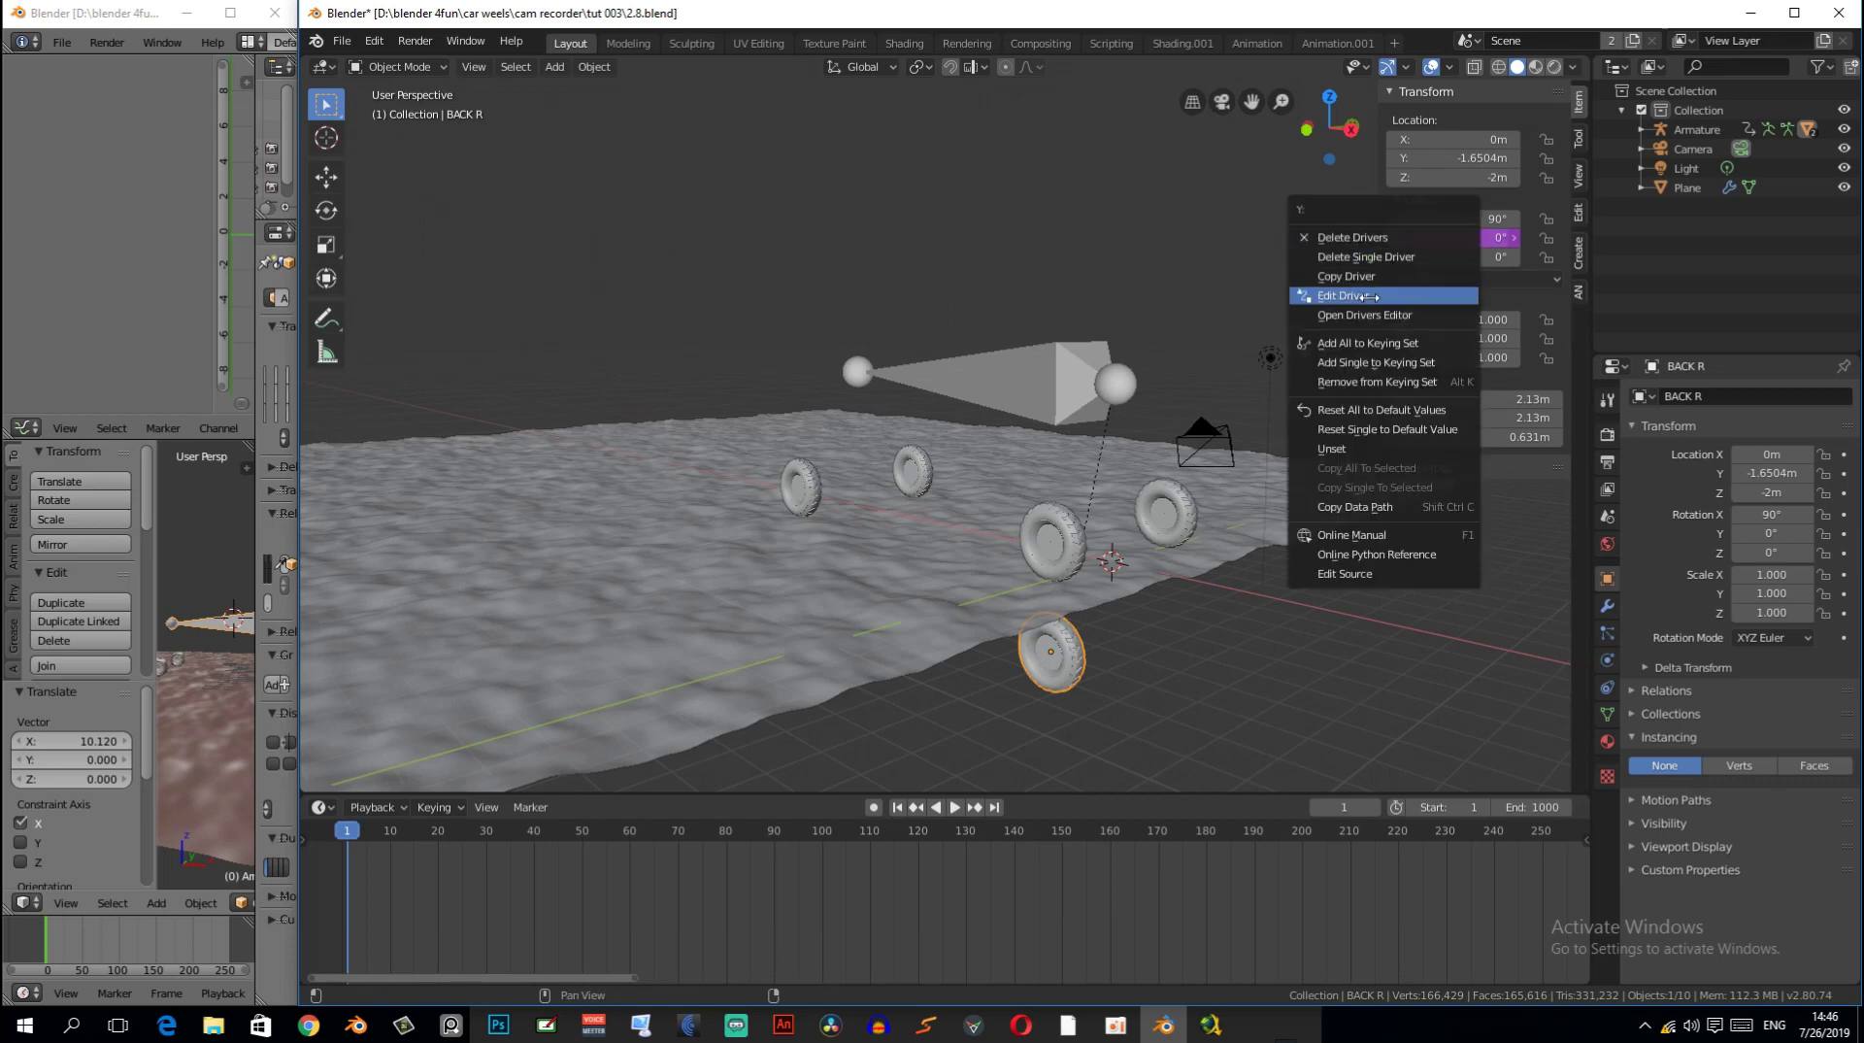
click(1377, 237)
right_click(1408, 237)
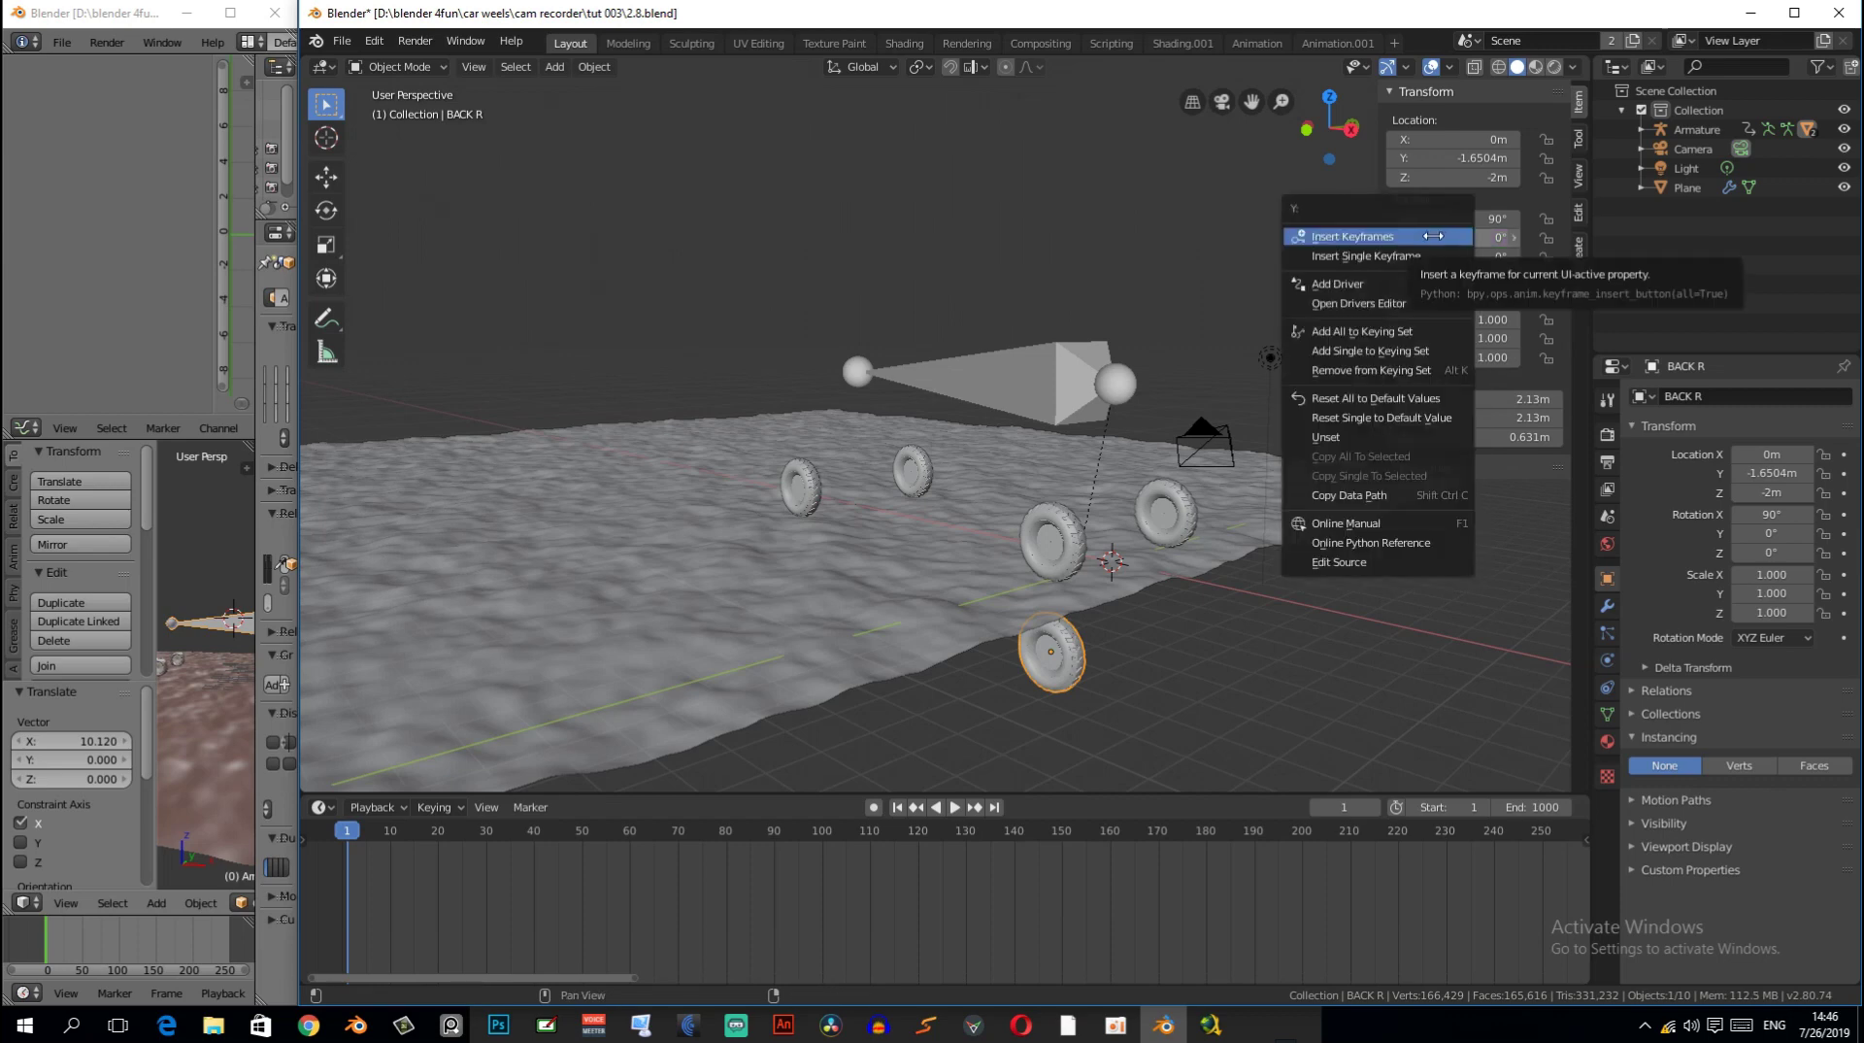
click(1387, 284)
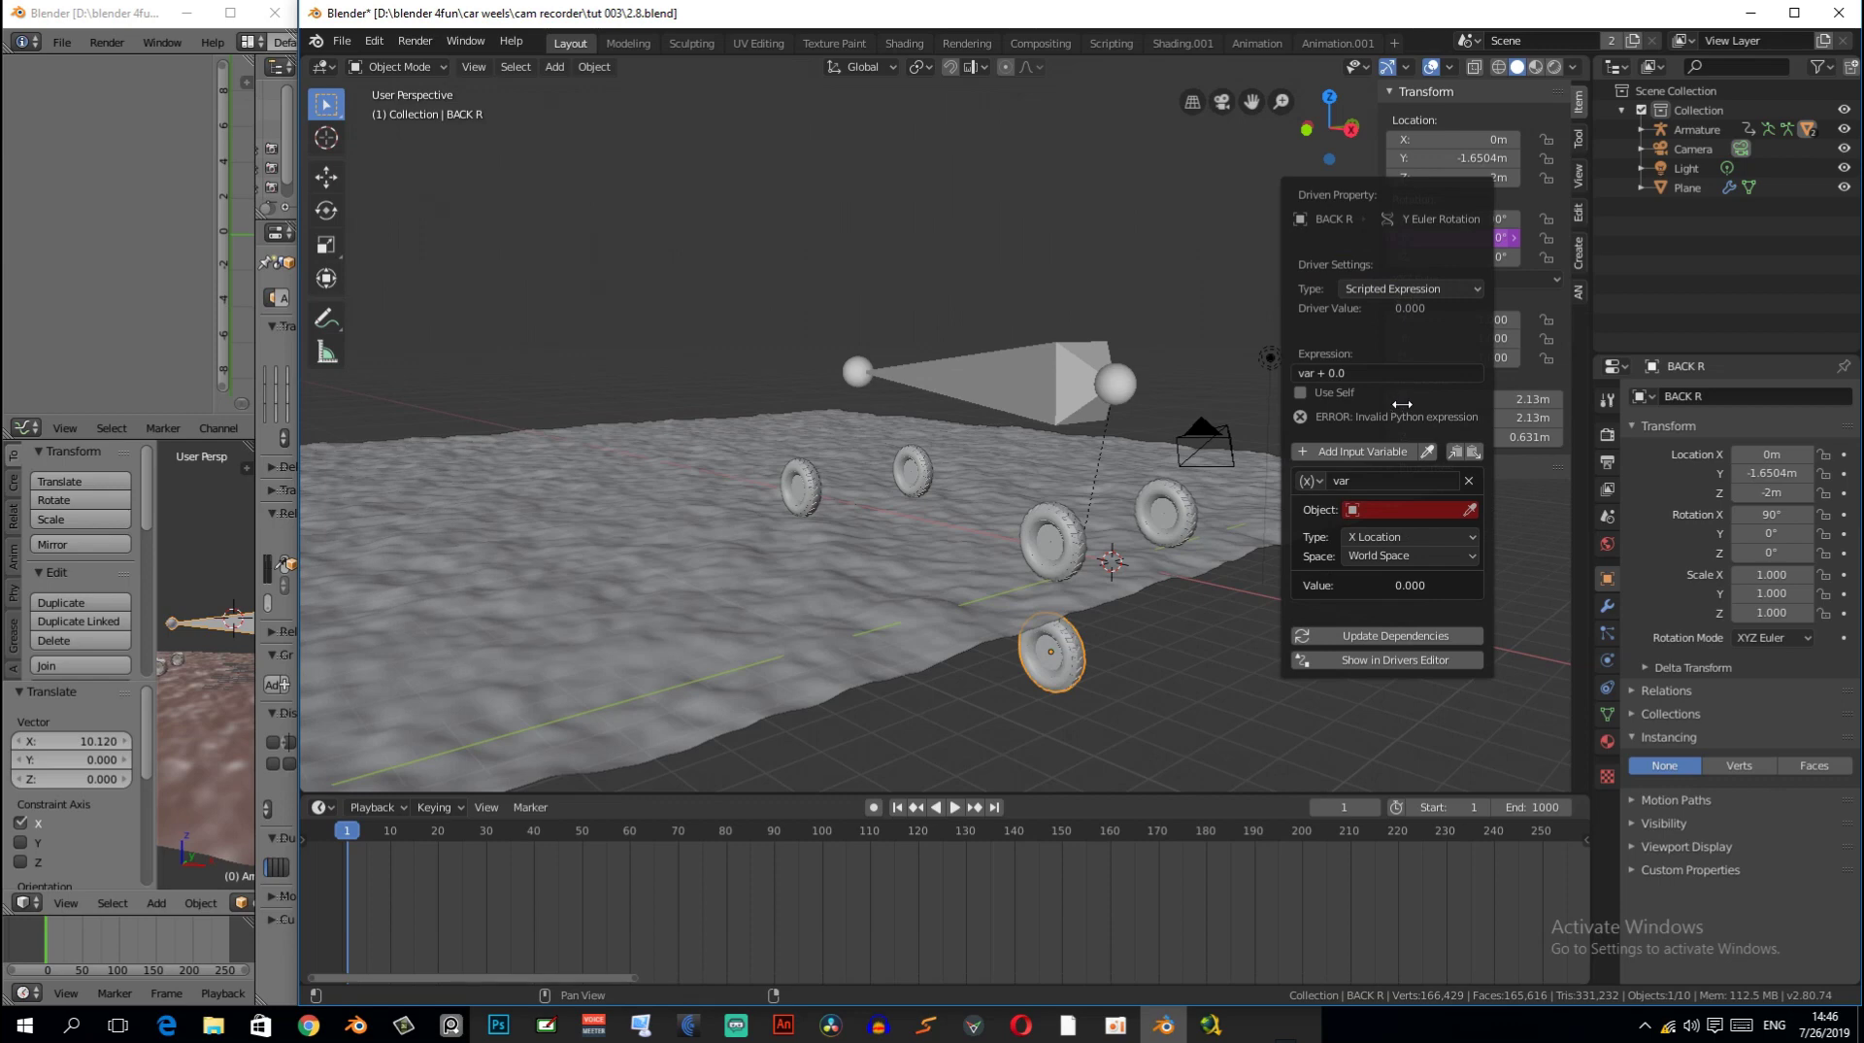
- Point the driver at the Armature's Bone X location, then close the popover
click(1420, 511)
click(1387, 536)
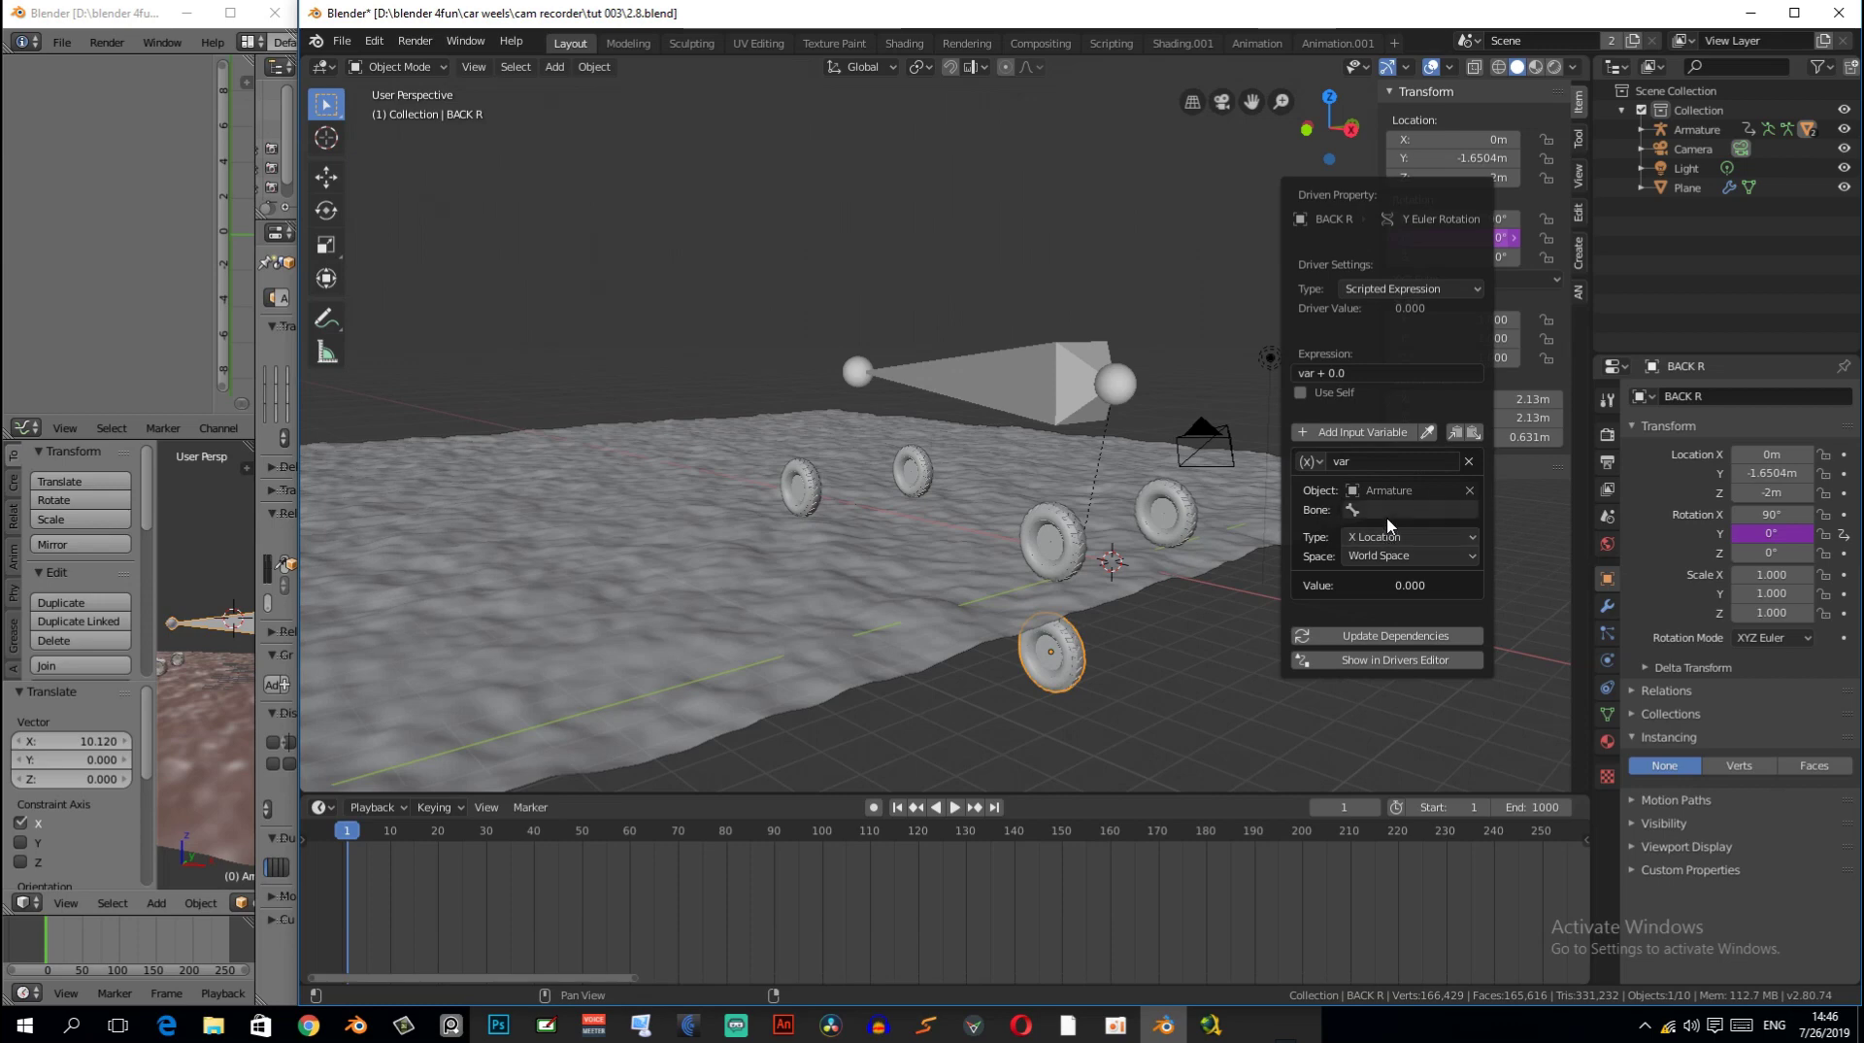
click(1412, 509)
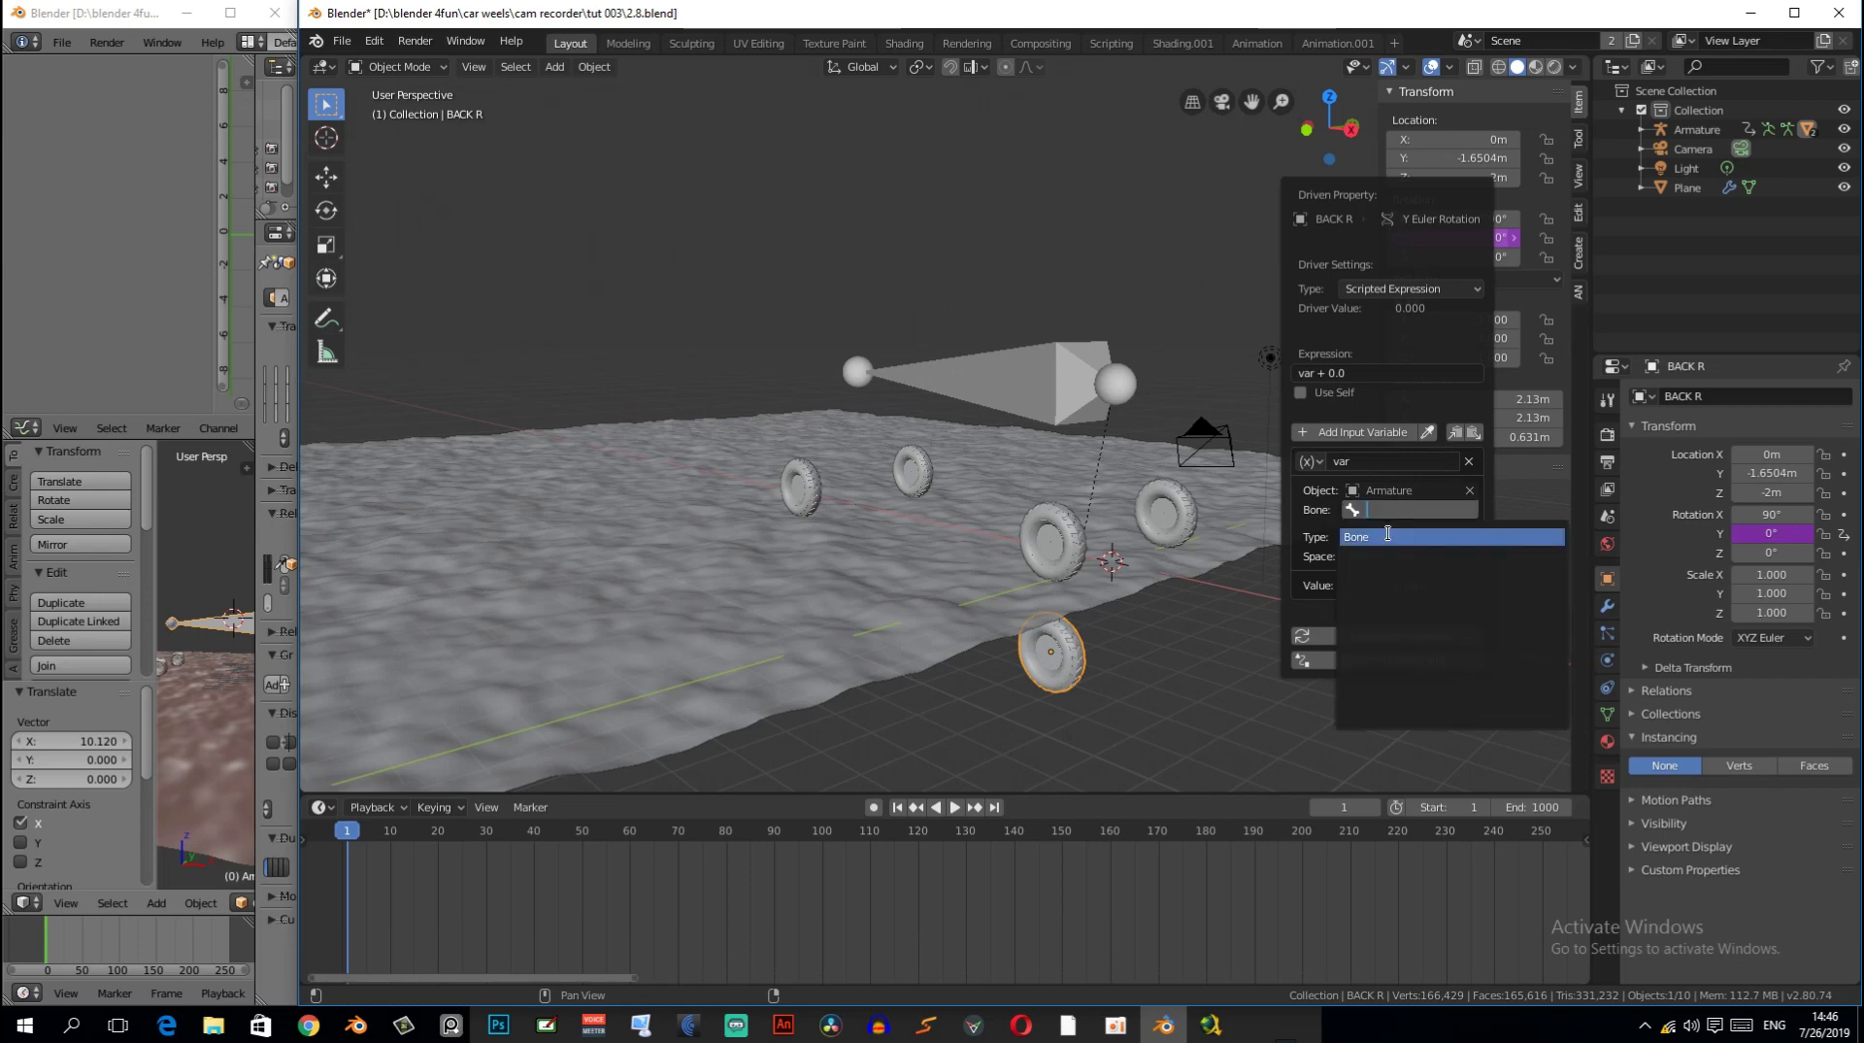
click(1391, 539)
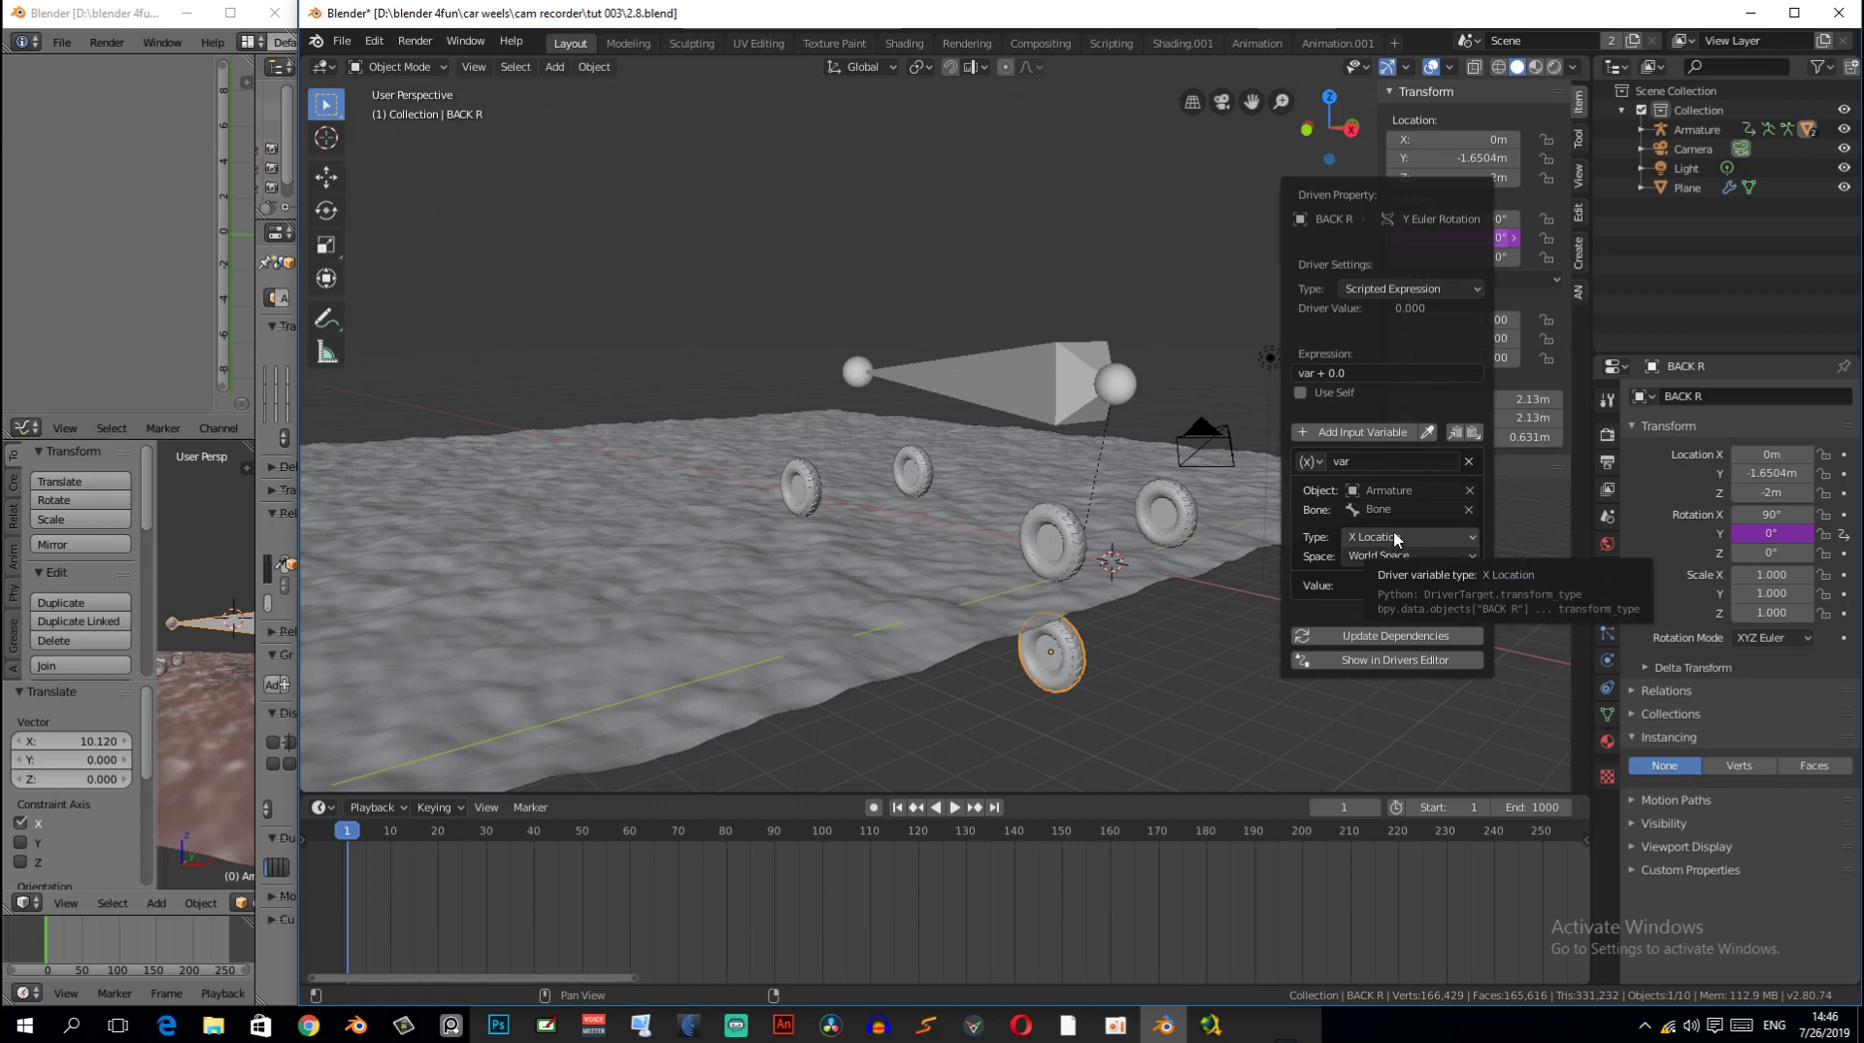
key(Escape)
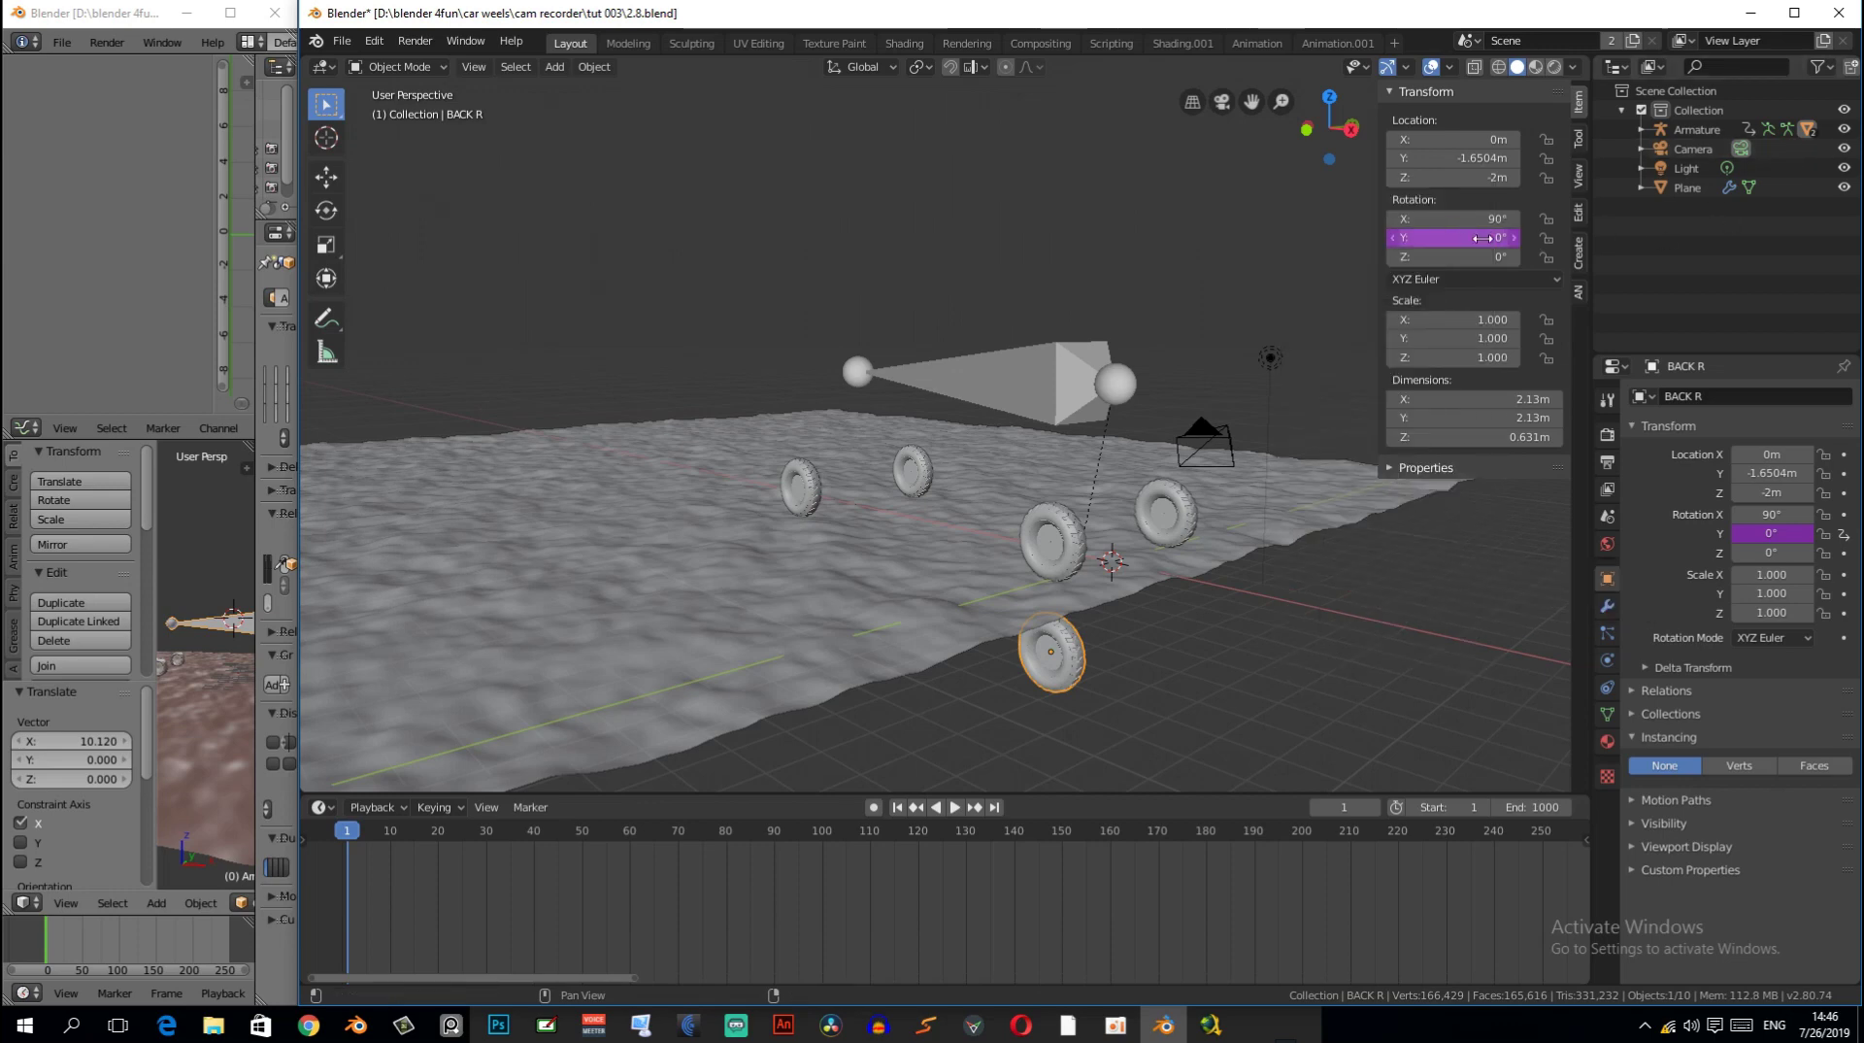
- Test-move the armature along X to check the driven wheel, then cancel
mouse_move(1198, 487)
middle_down()
mouse_move(1027, 367)
mouse_move(1119, 416)
middle_up()
click(1027, 367)
key(g)
key(x)
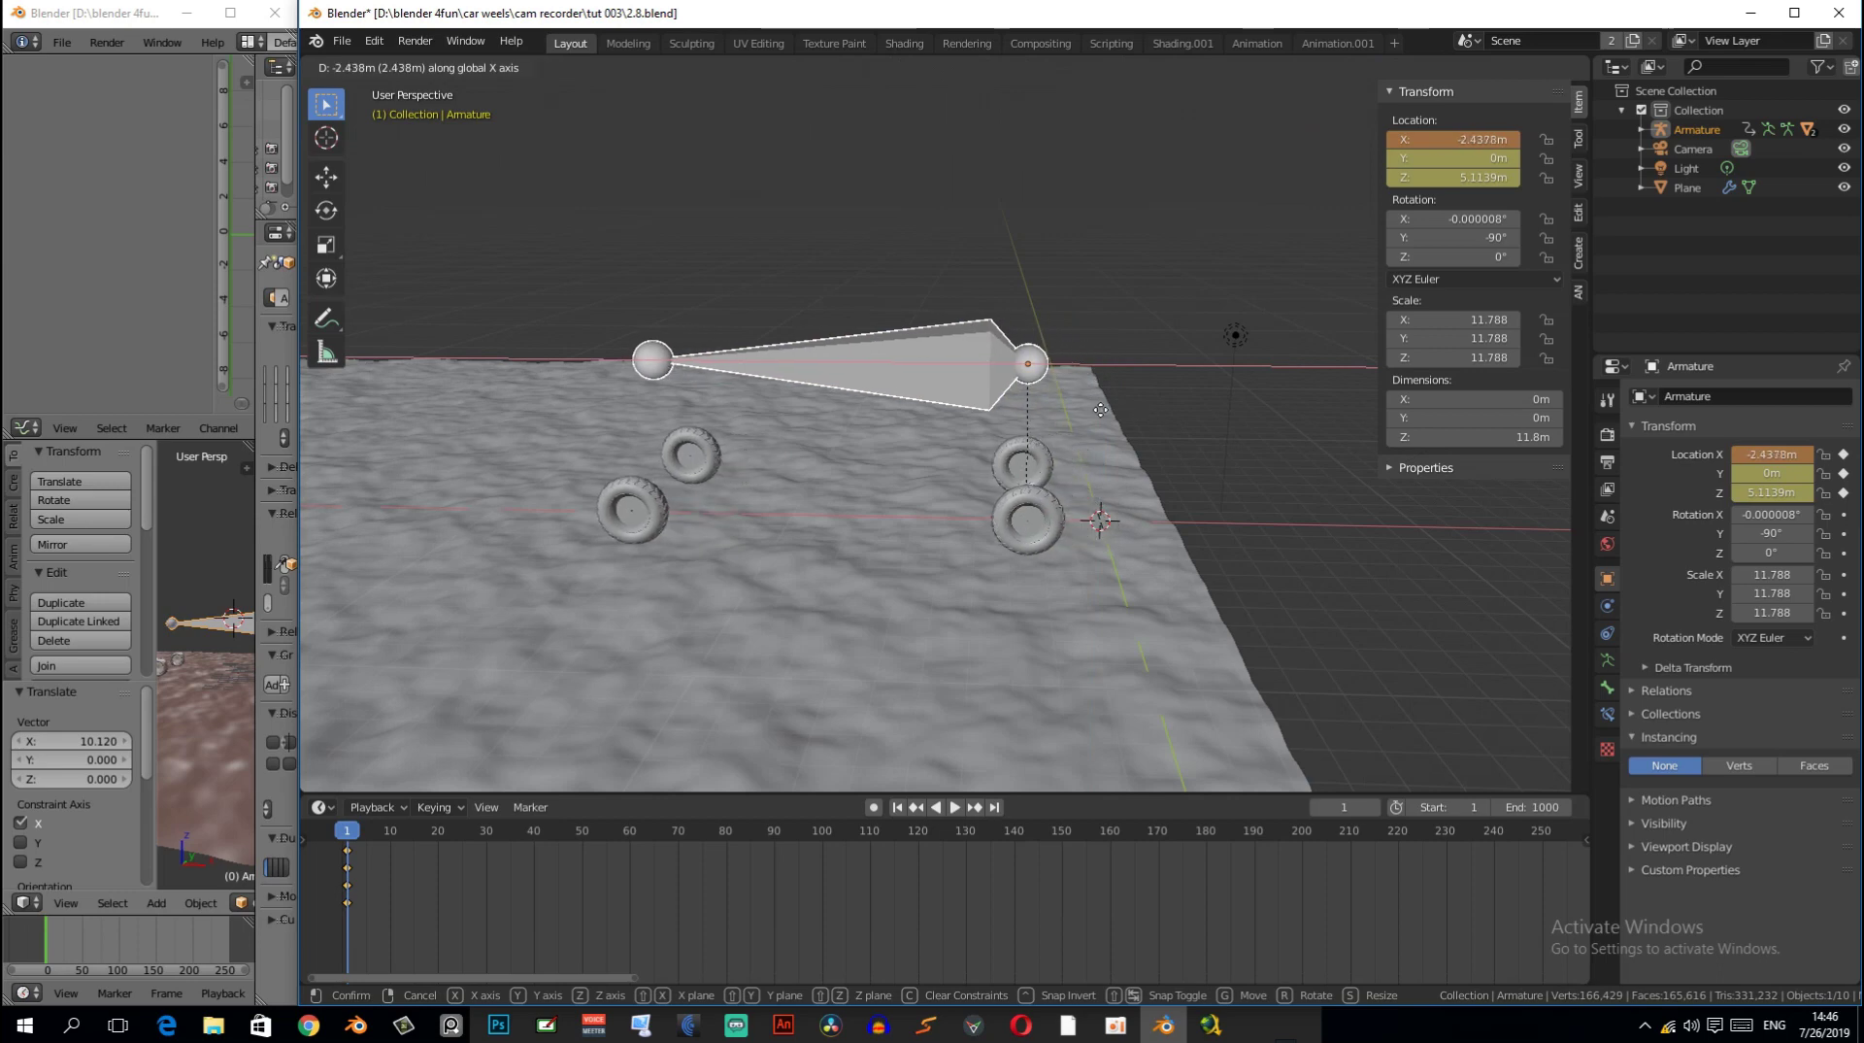
right_click(952, 389)
mouse_move(993, 408)
middle_down()
mouse_move(995, 470)
mouse_move(1196, 532)
middle_up()
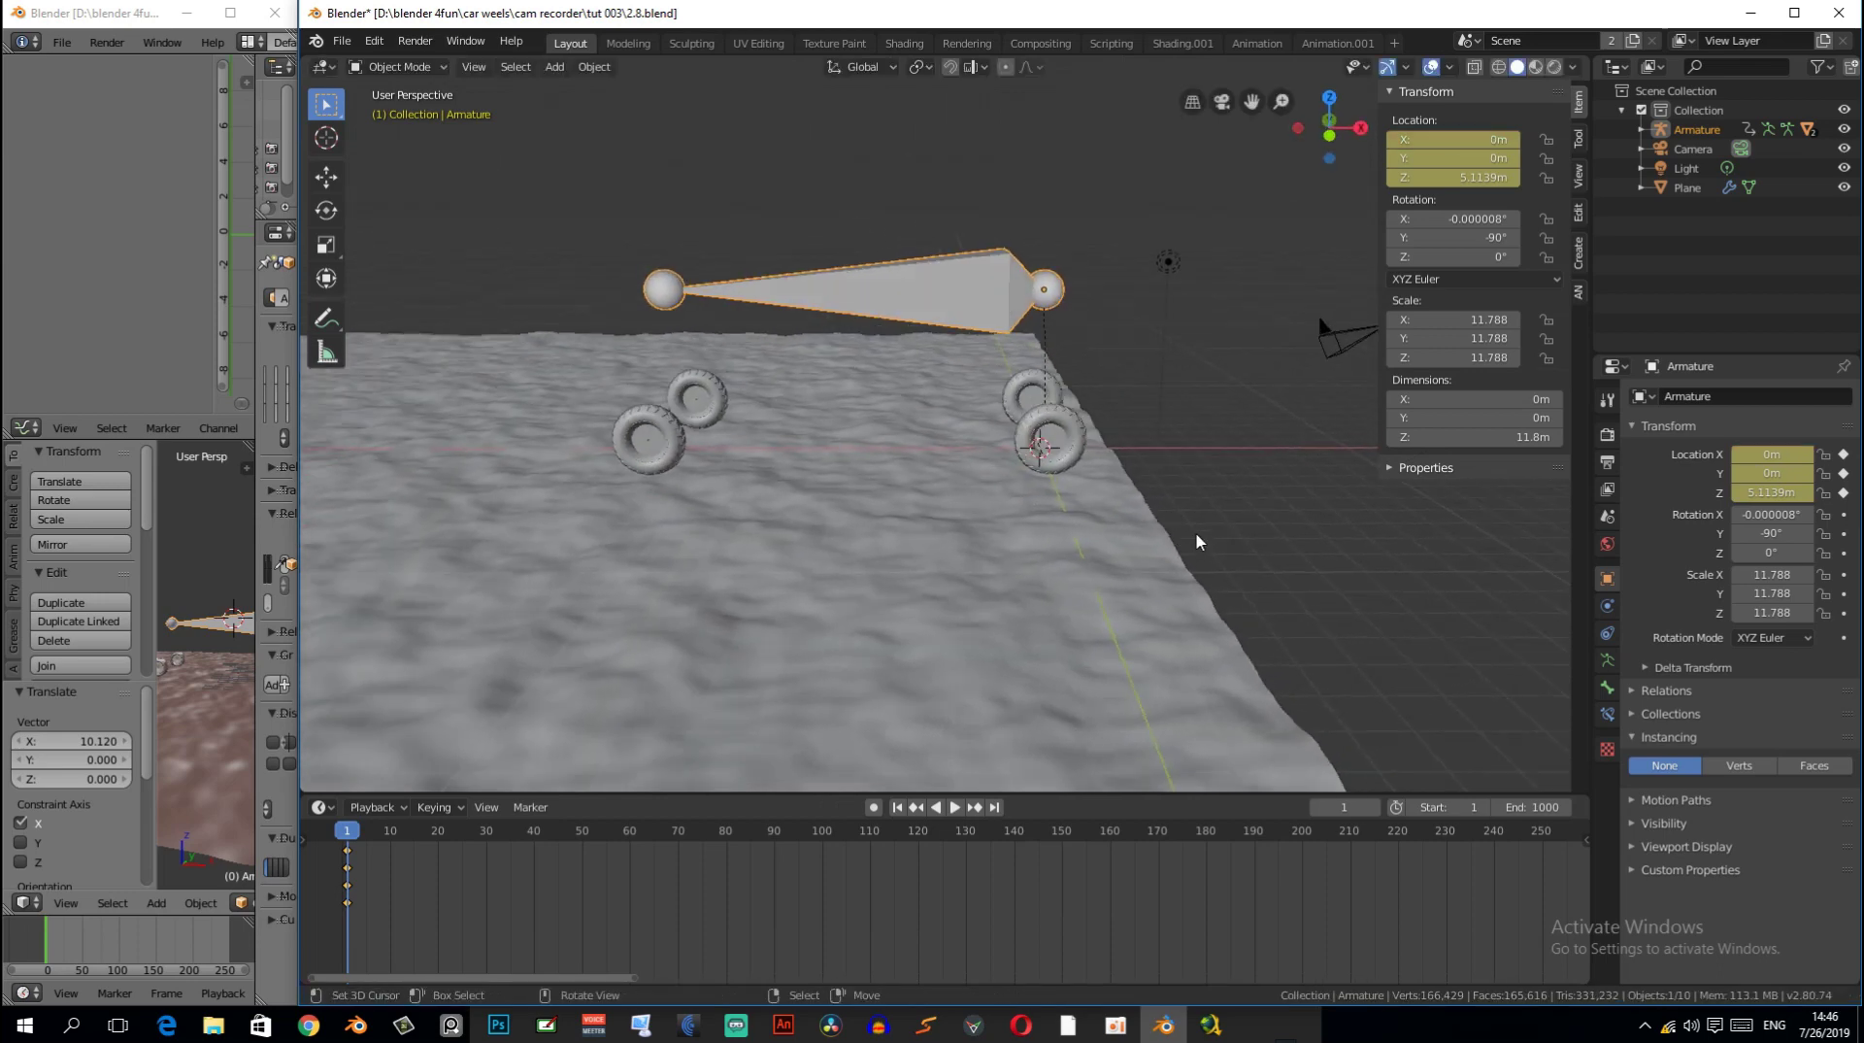
- Zoom the timeline out to show the armature keyframes at frames 1 and 1000
scroll(1423, 855, down, 3)
scroll(1458, 882, down, 2)
scroll(1458, 882, down, 3)
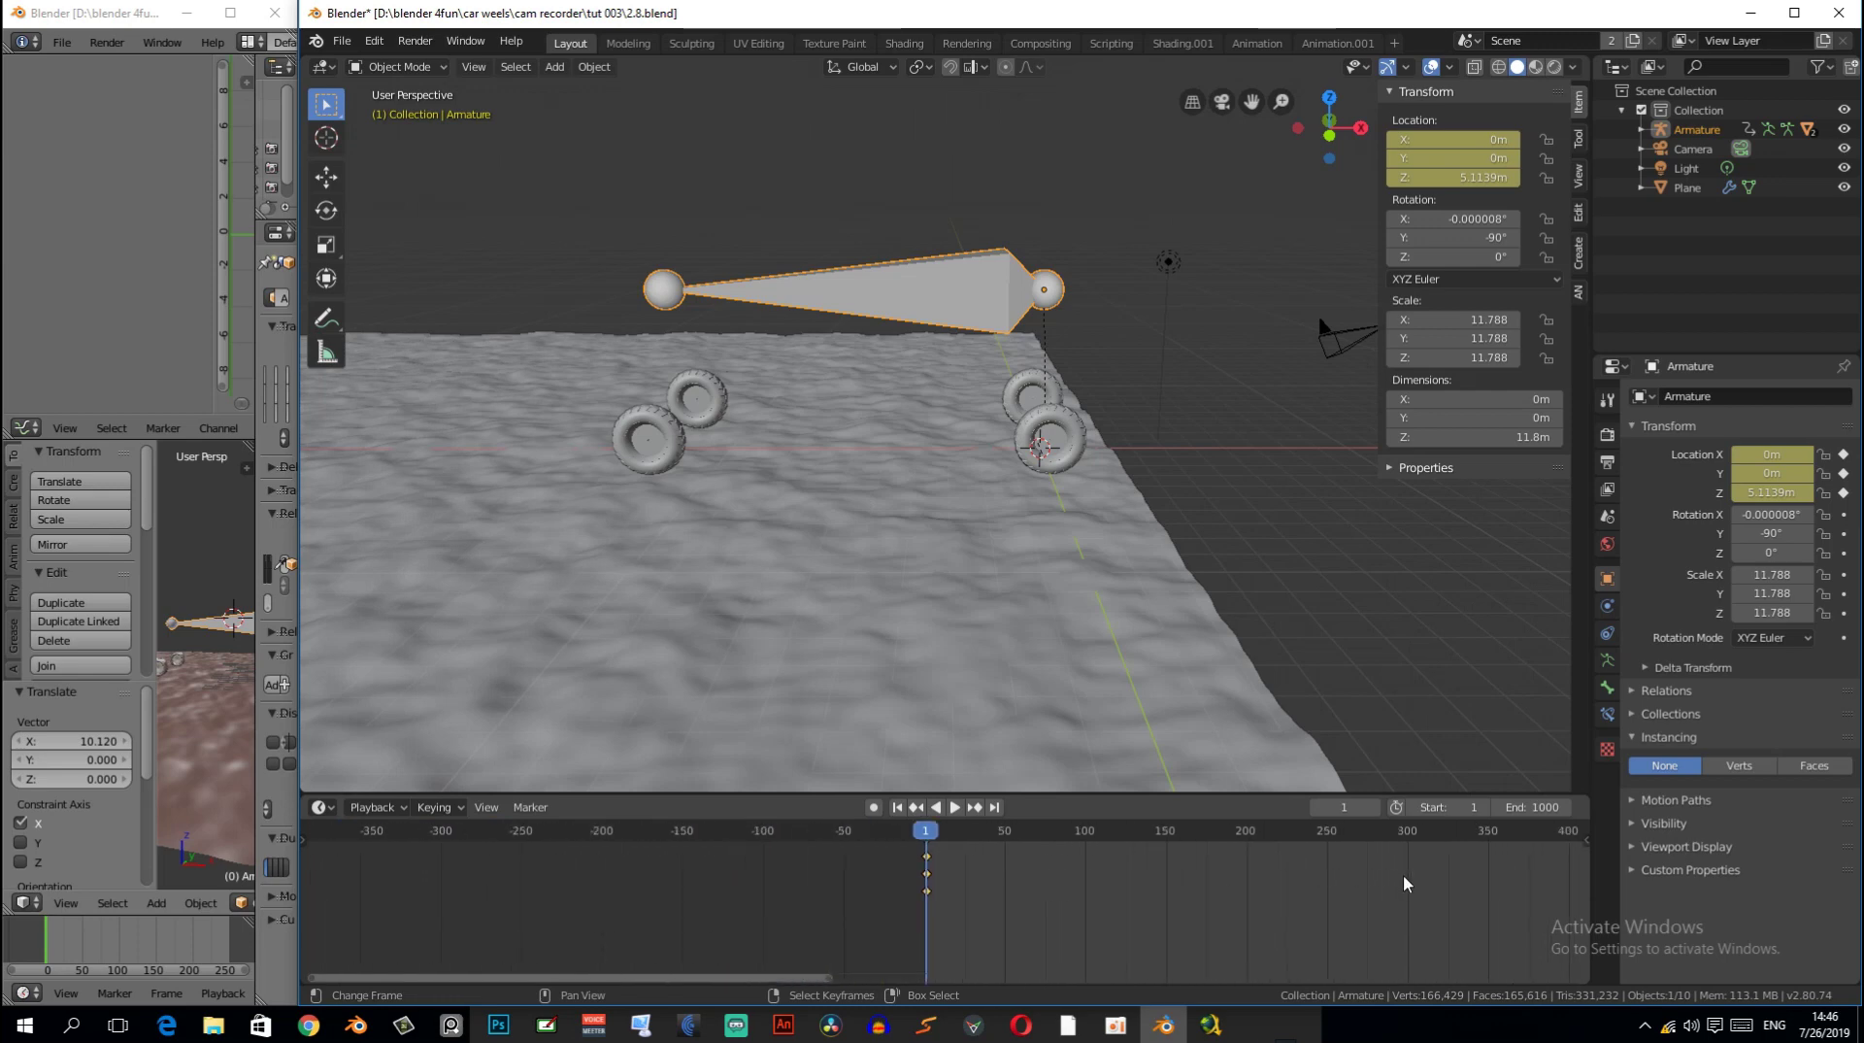
mouse_move(1401, 873)
ctrl+middle_down()
mouse_move(1122, 873)
mouse_move(1003, 779)
ctrl+middle_up()
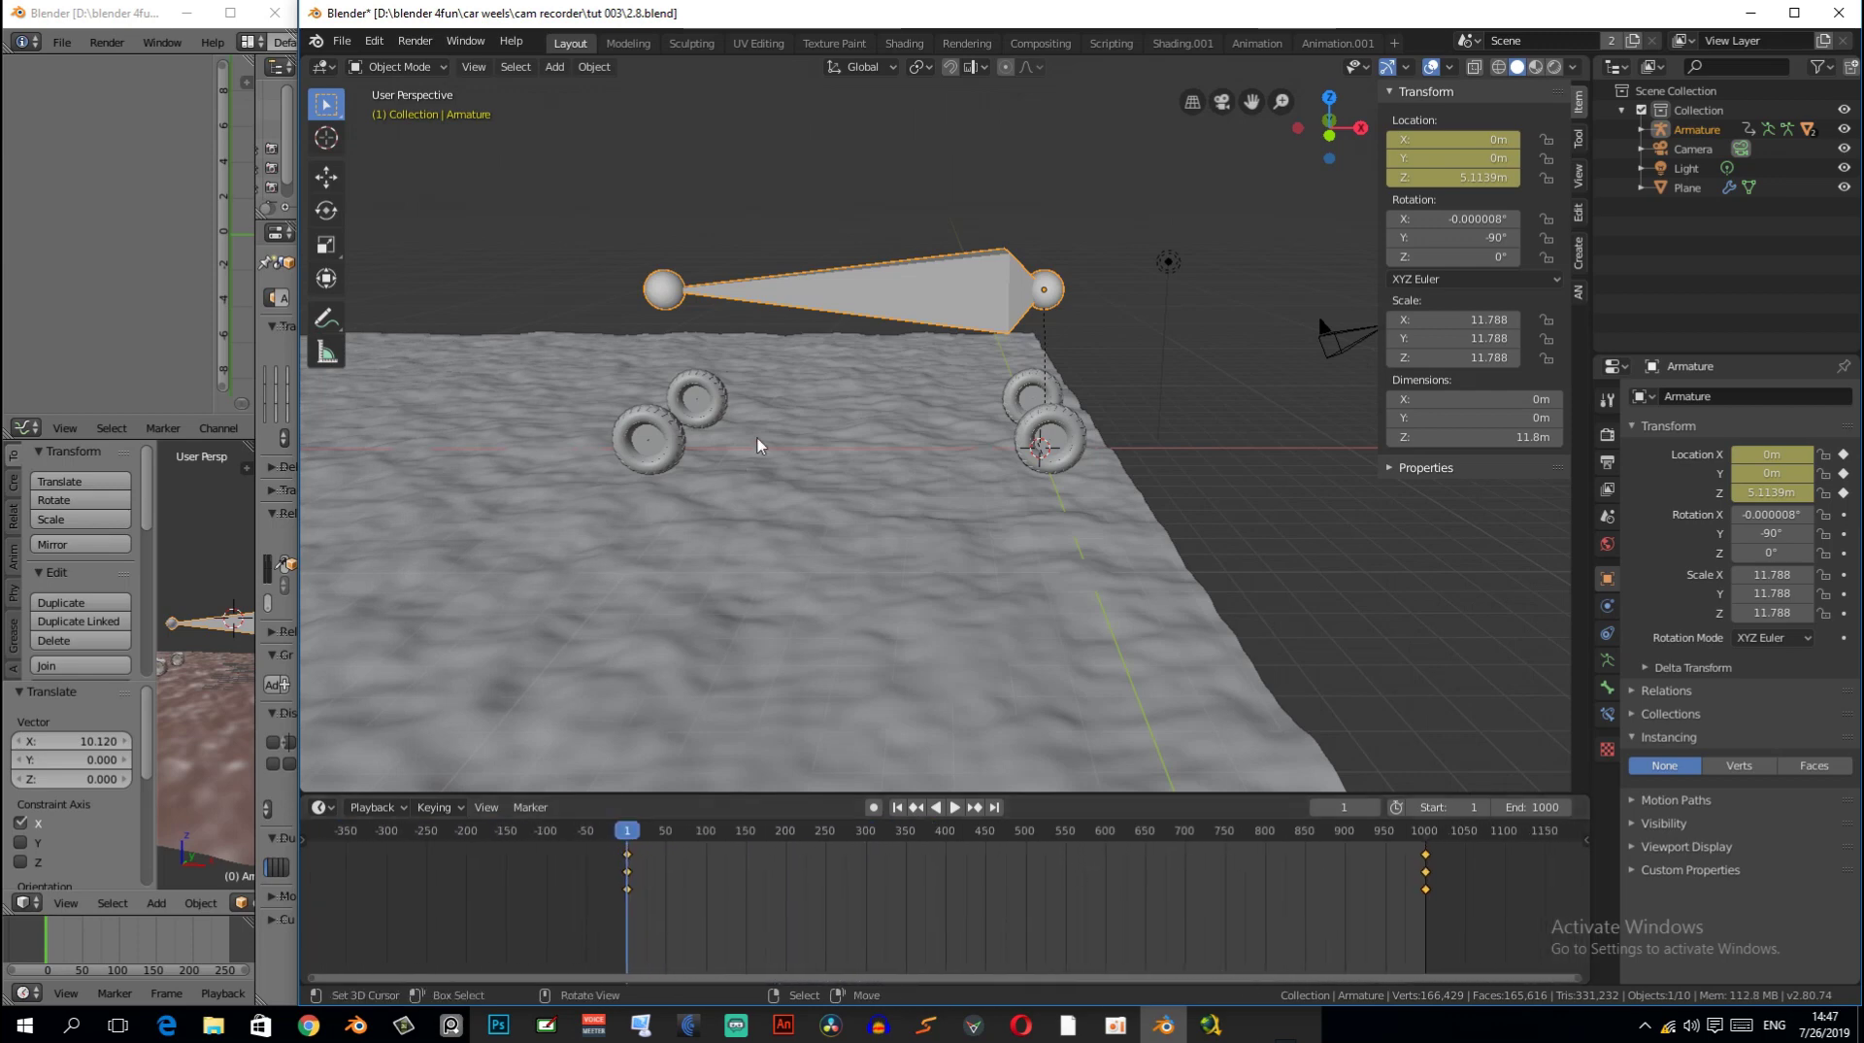
- Play the car rig animation and watch the wheels roll across the terrain
key(space)
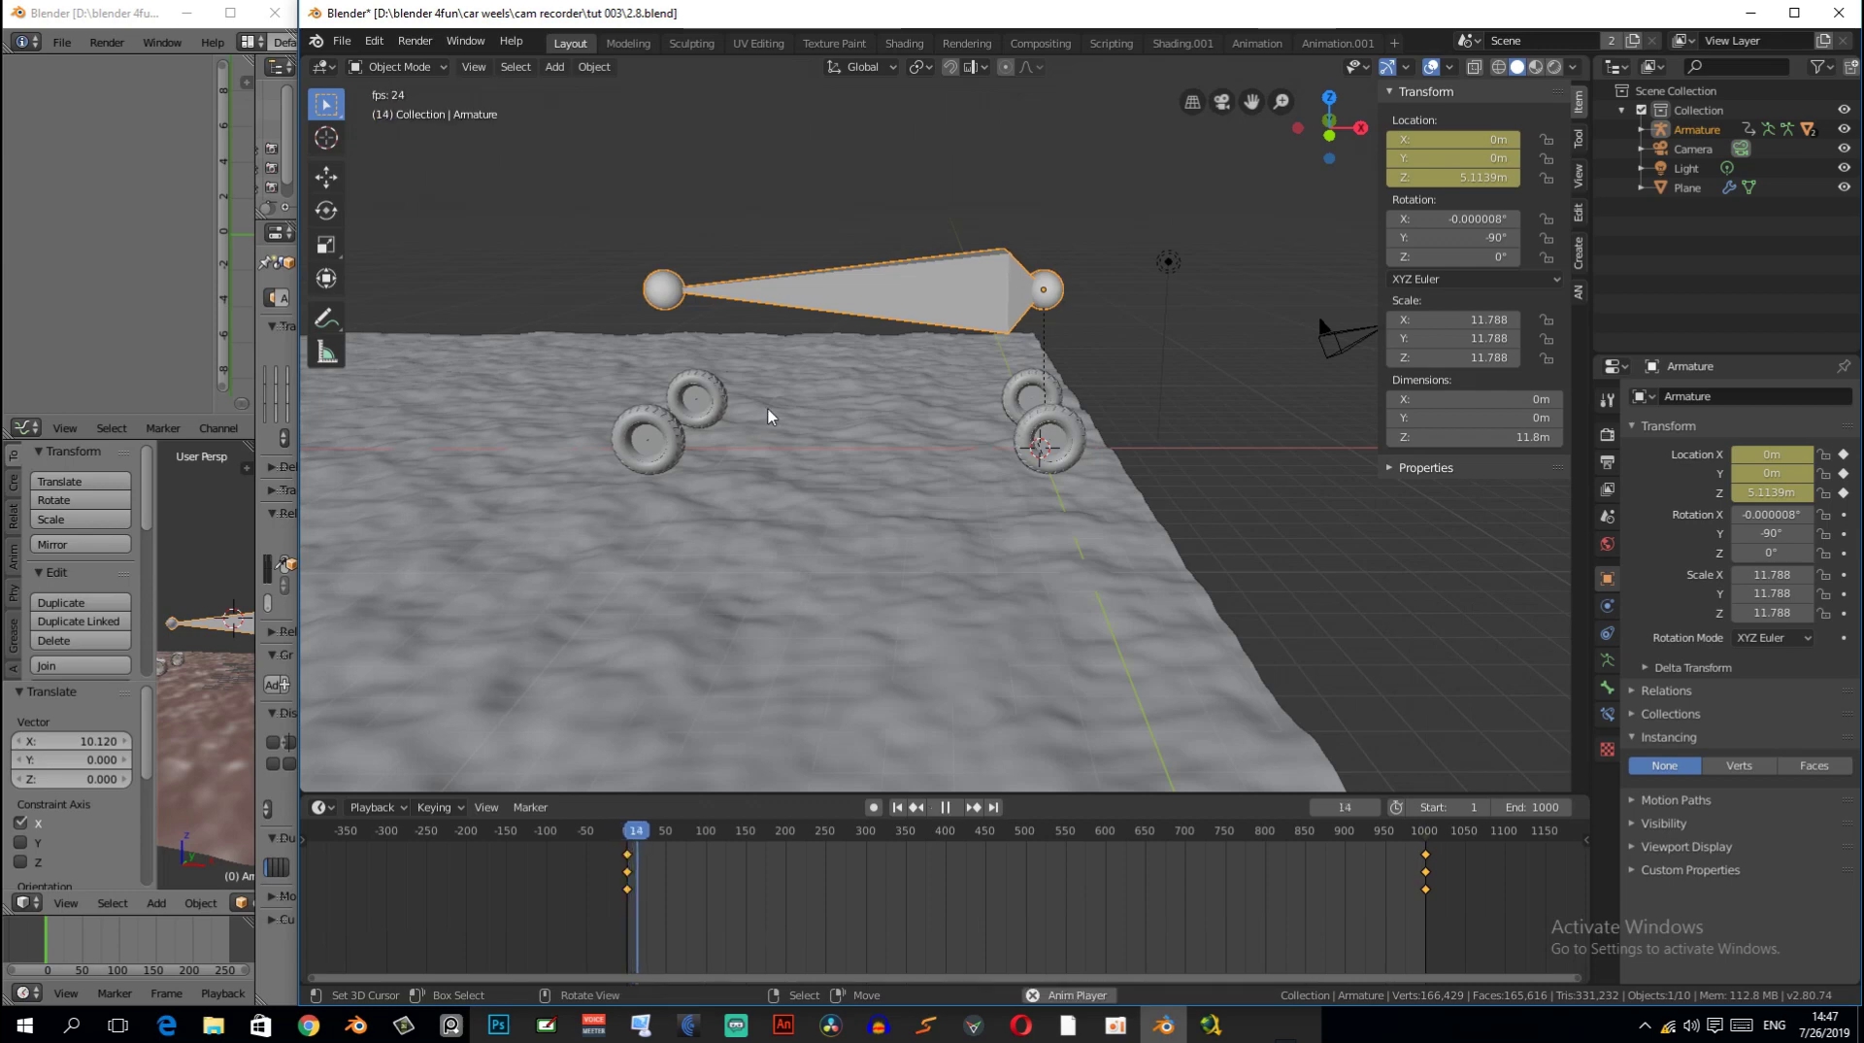
scroll(916, 439, up, 3)
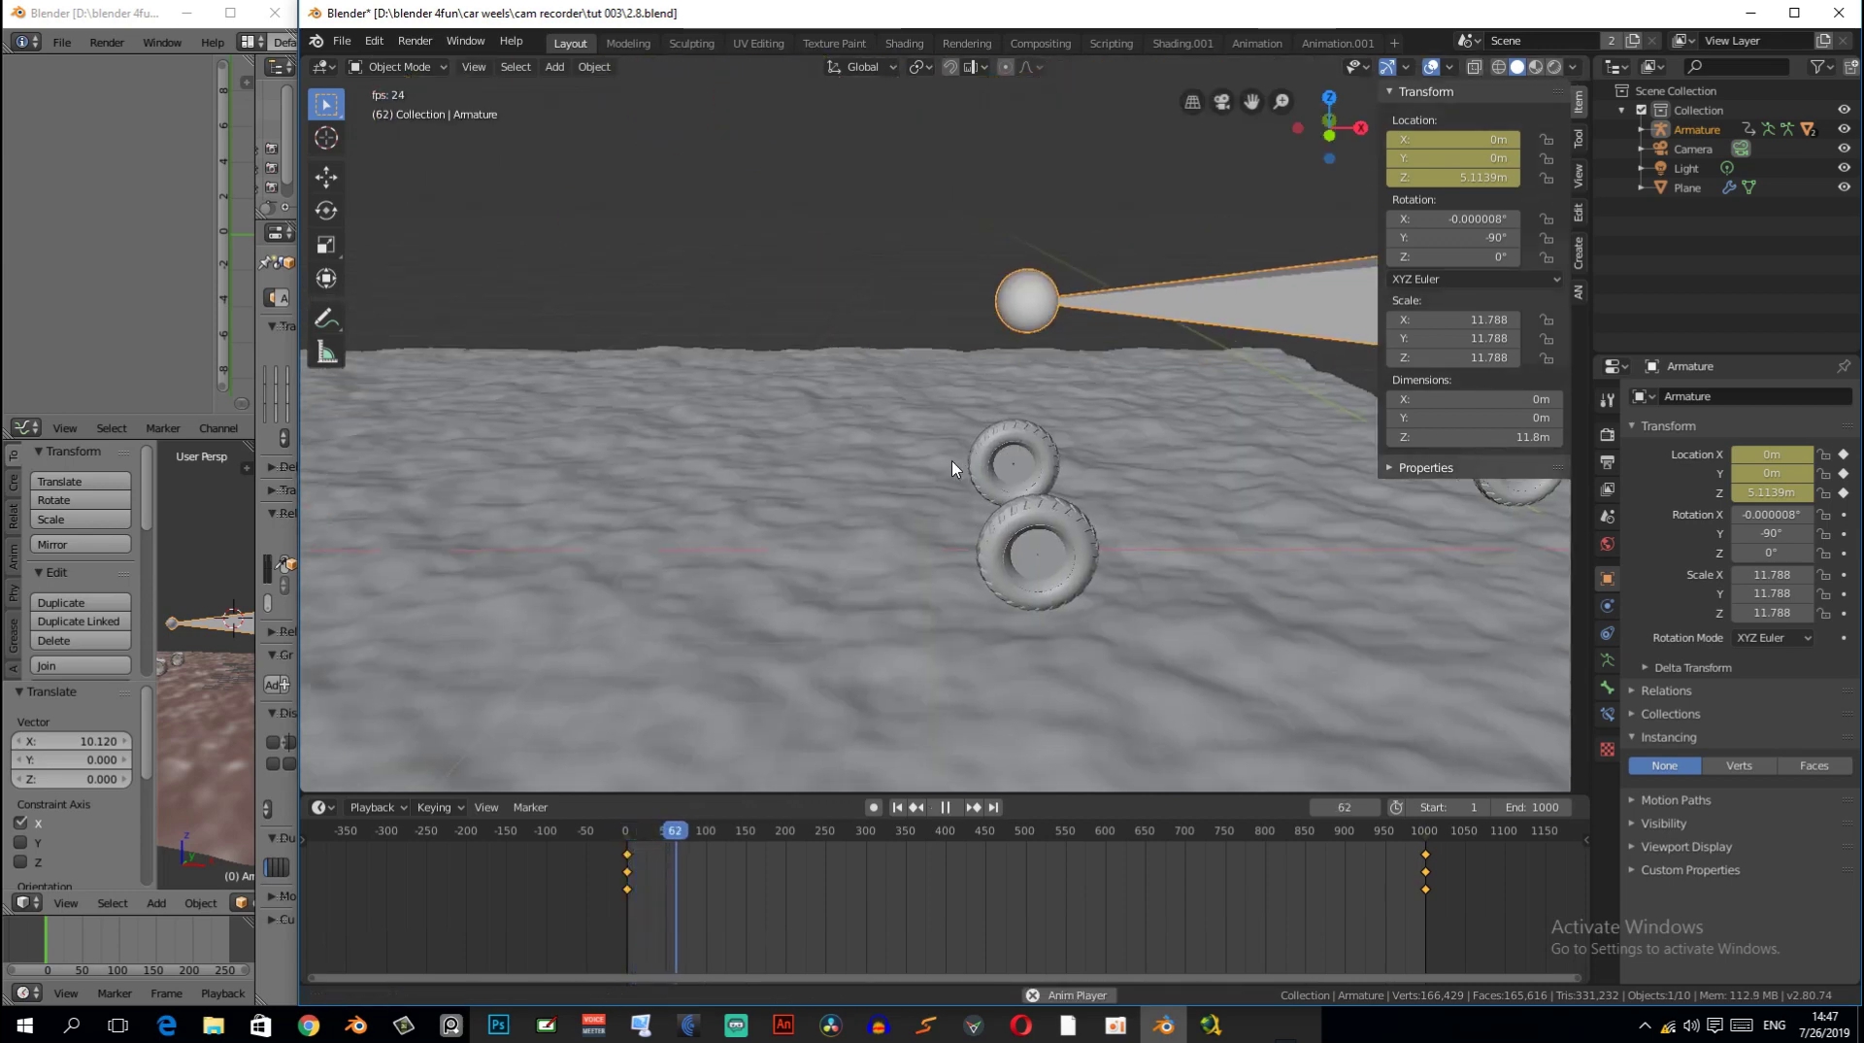
mouse_move(993, 465)
middle_down()
mouse_move(1087, 500)
mouse_move(1142, 469)
middle_up()
scroll(1154, 469, down, 2)
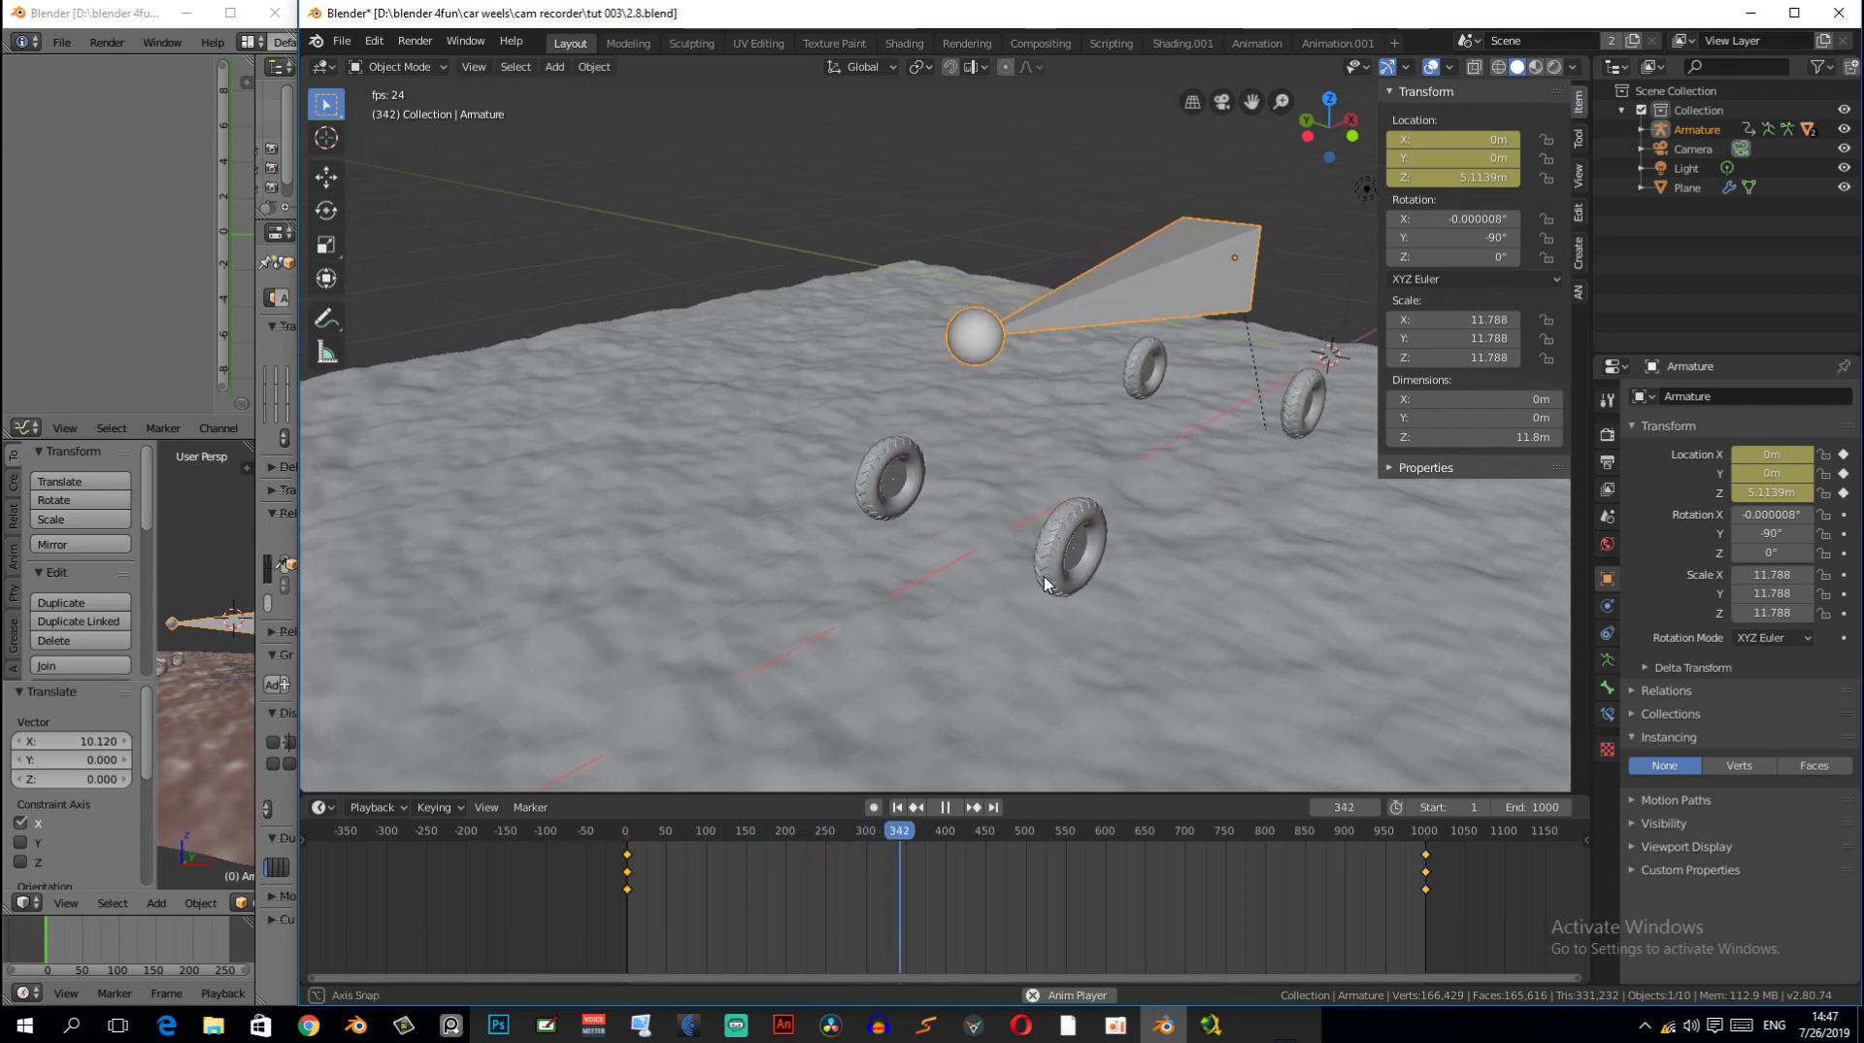
scroll(1045, 577, down, 1)
scroll(1053, 580, down, 2)
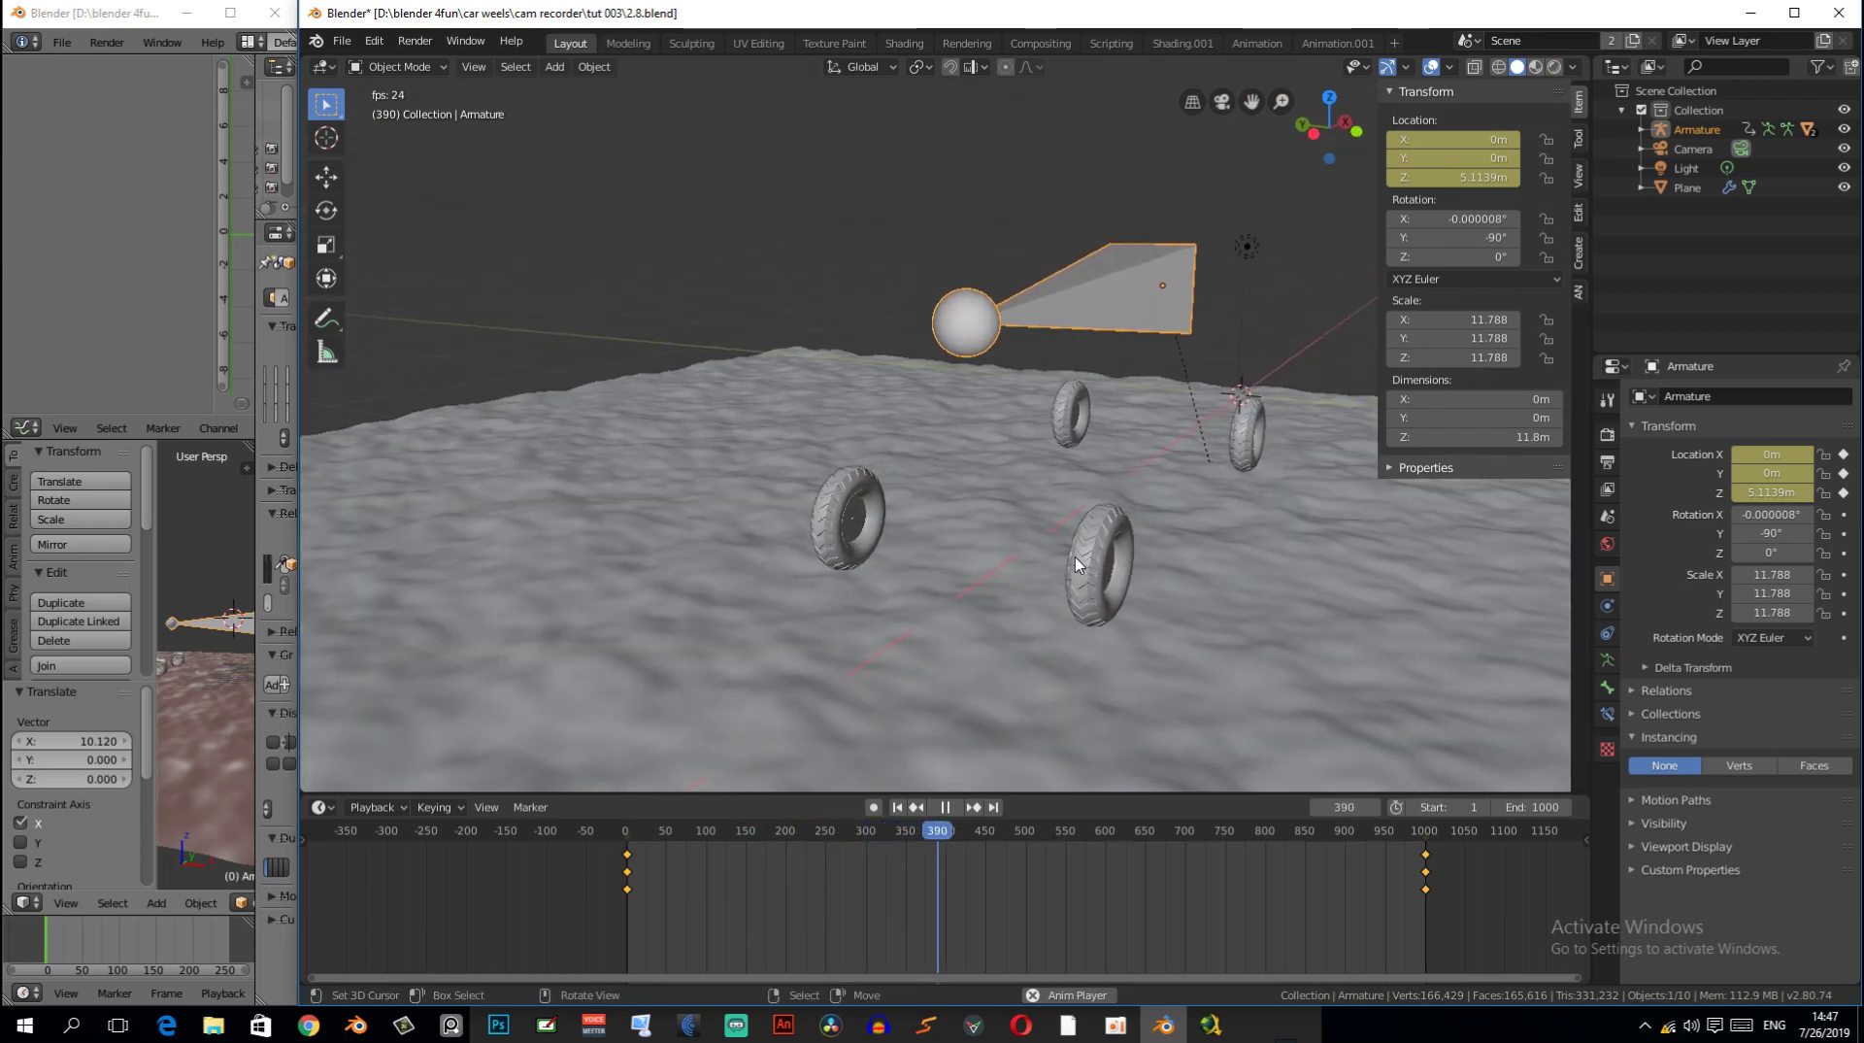
middle_drag(1074, 556, 1097, 542)
scroll(1094, 540, up, 3)
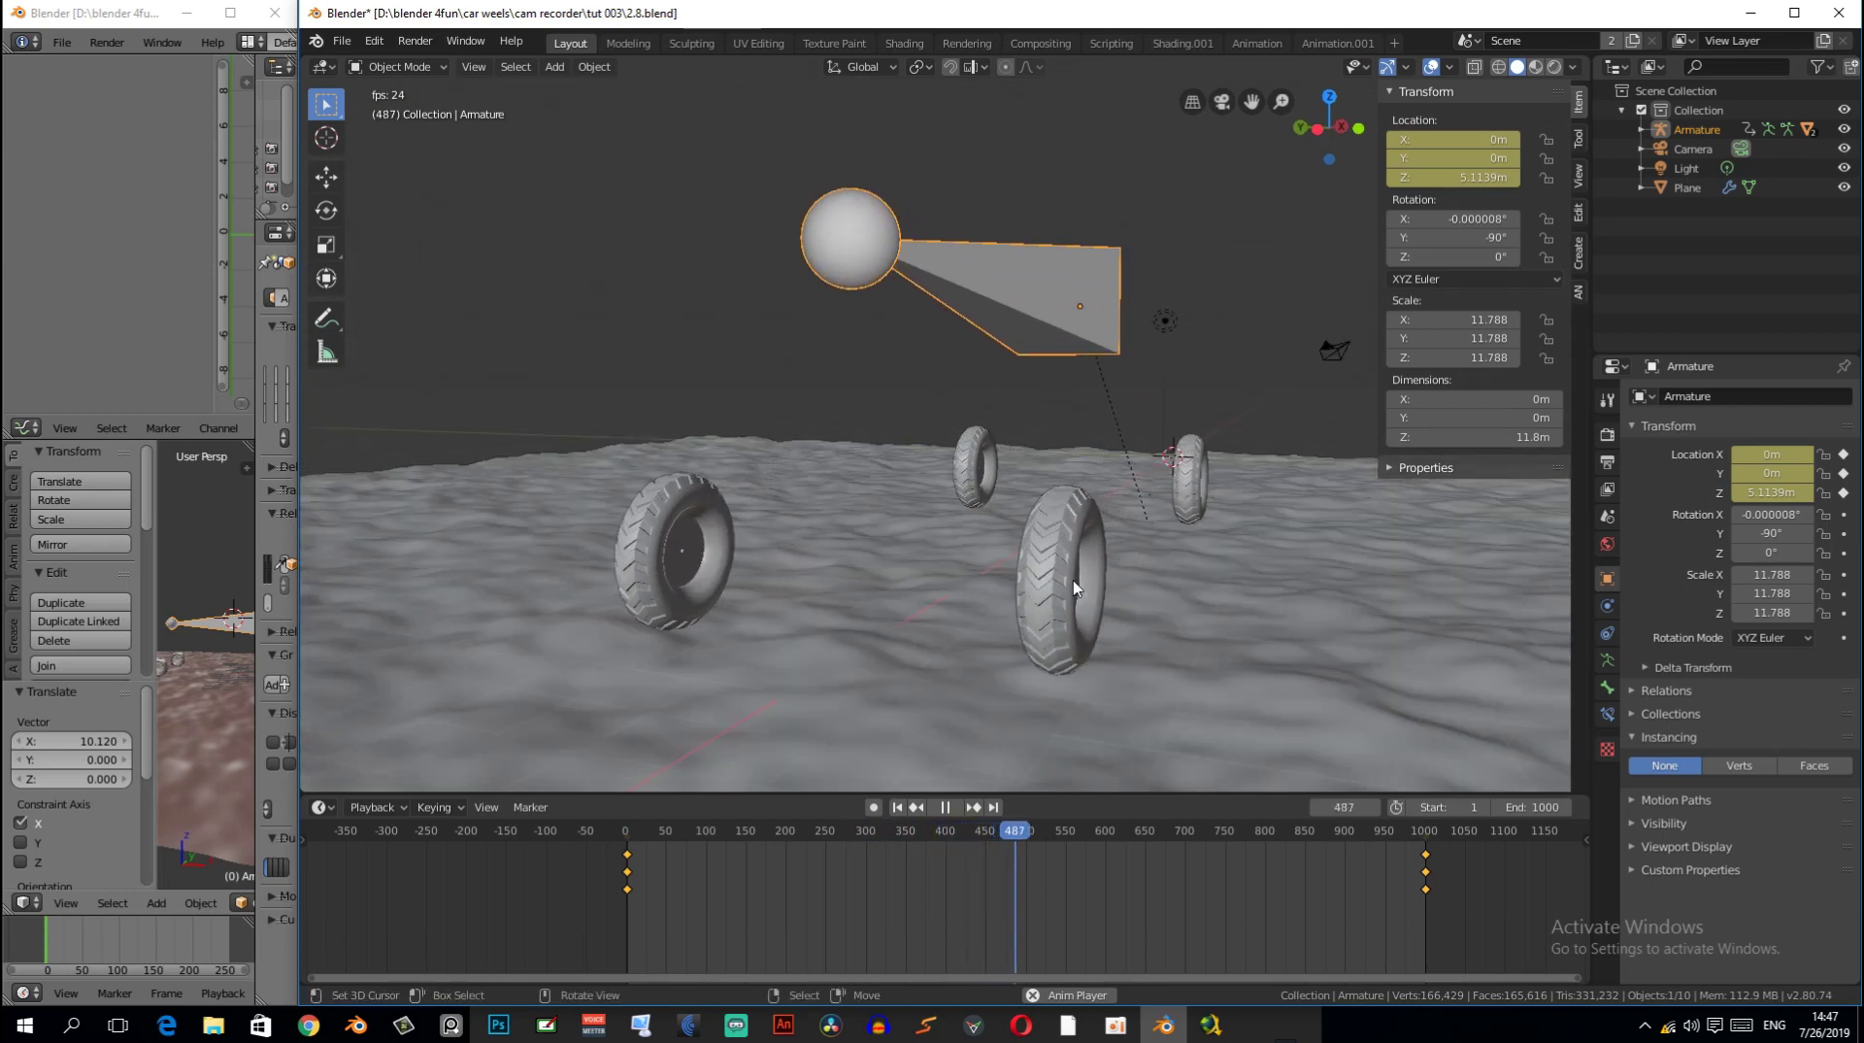
scroll(1074, 579, down, 3)
scroll(1069, 581, up, 3)
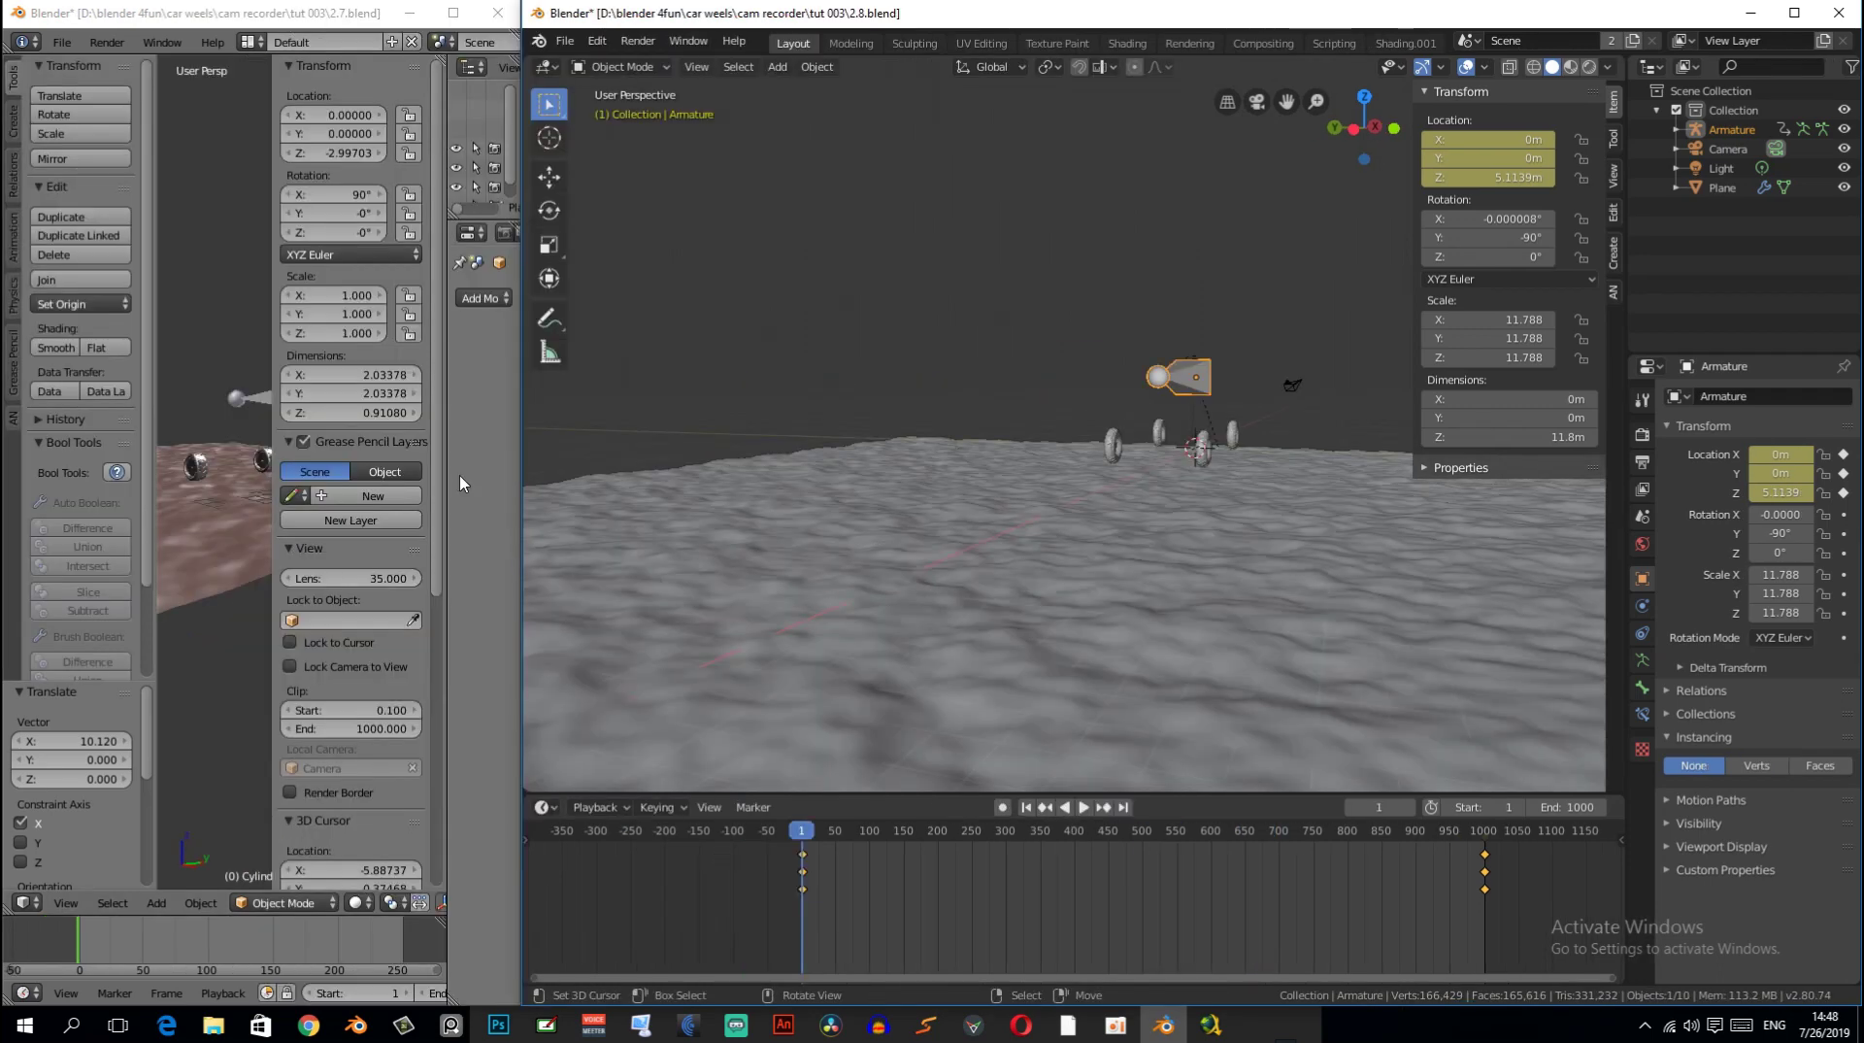
- Narrow the 2.8 window to reveal the 2.79 scene and zoom in on it
drag(522, 485, 1329, 490)
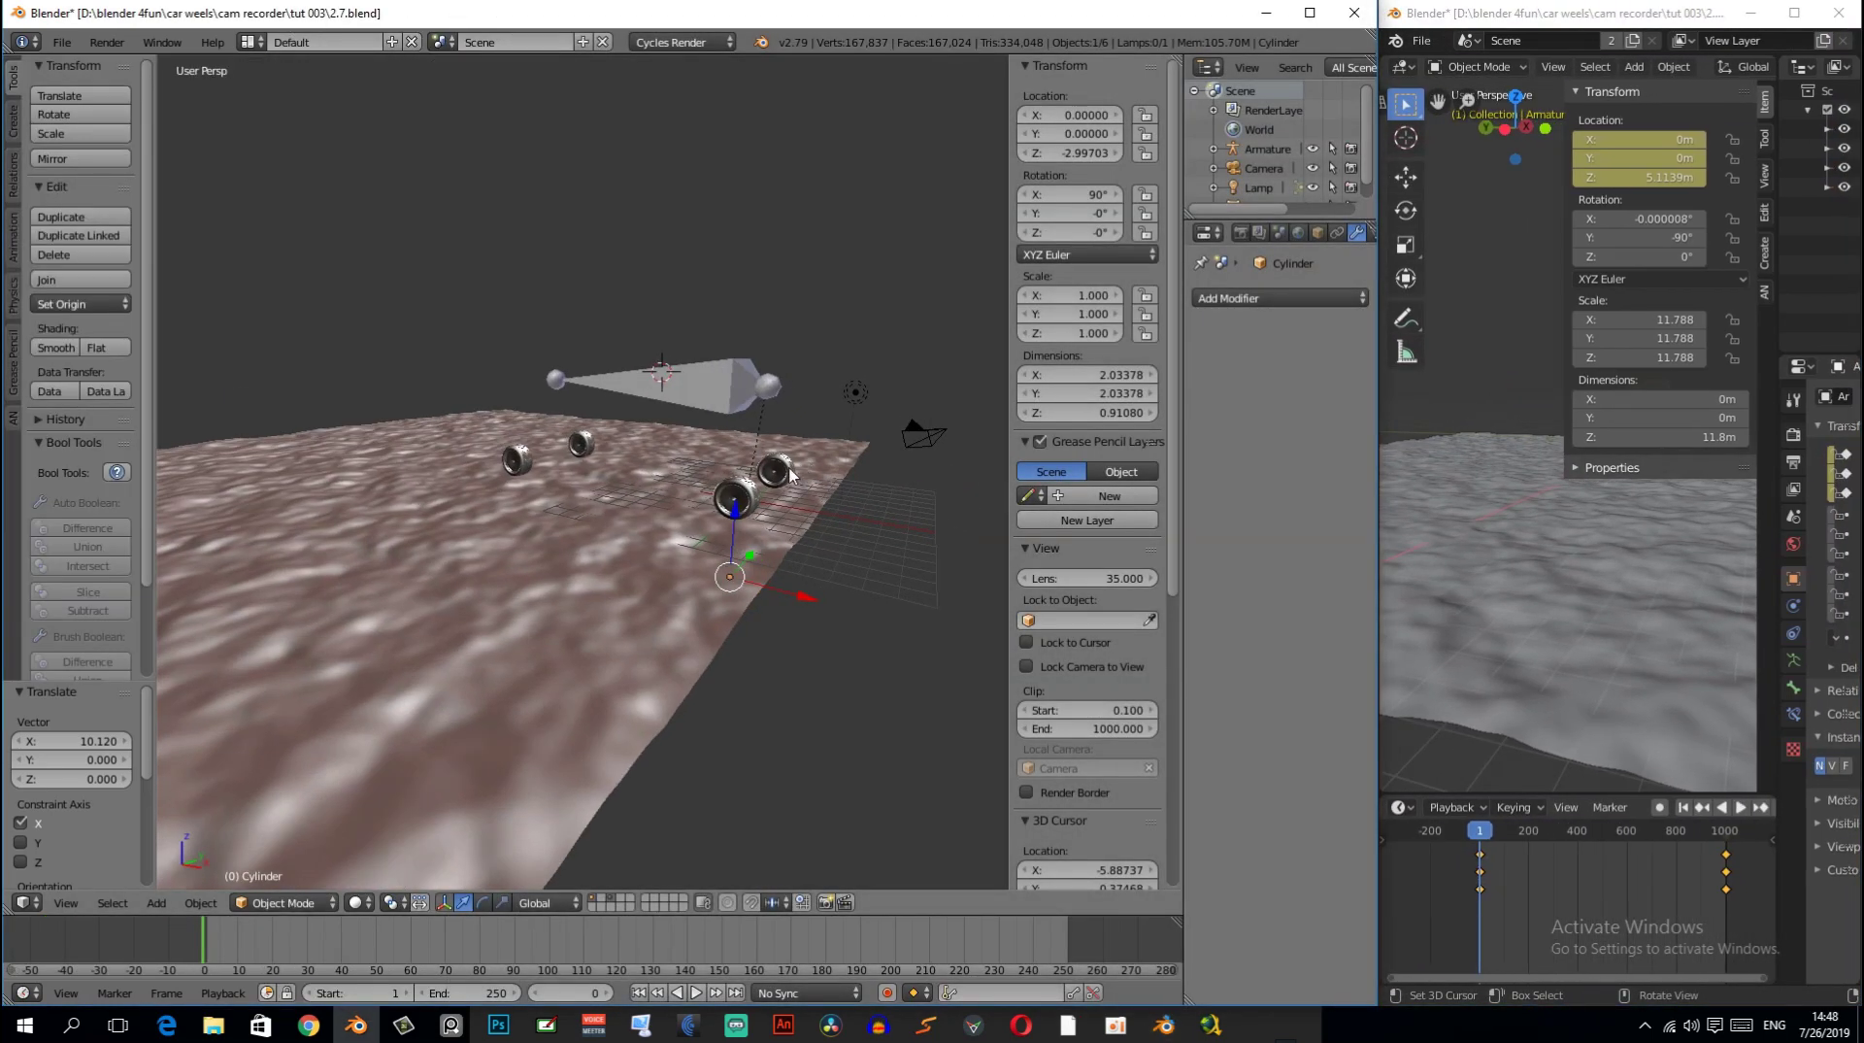
scroll(744, 458, up, 1)
scroll(766, 480, up, 1)
scroll(807, 521, up, 2)
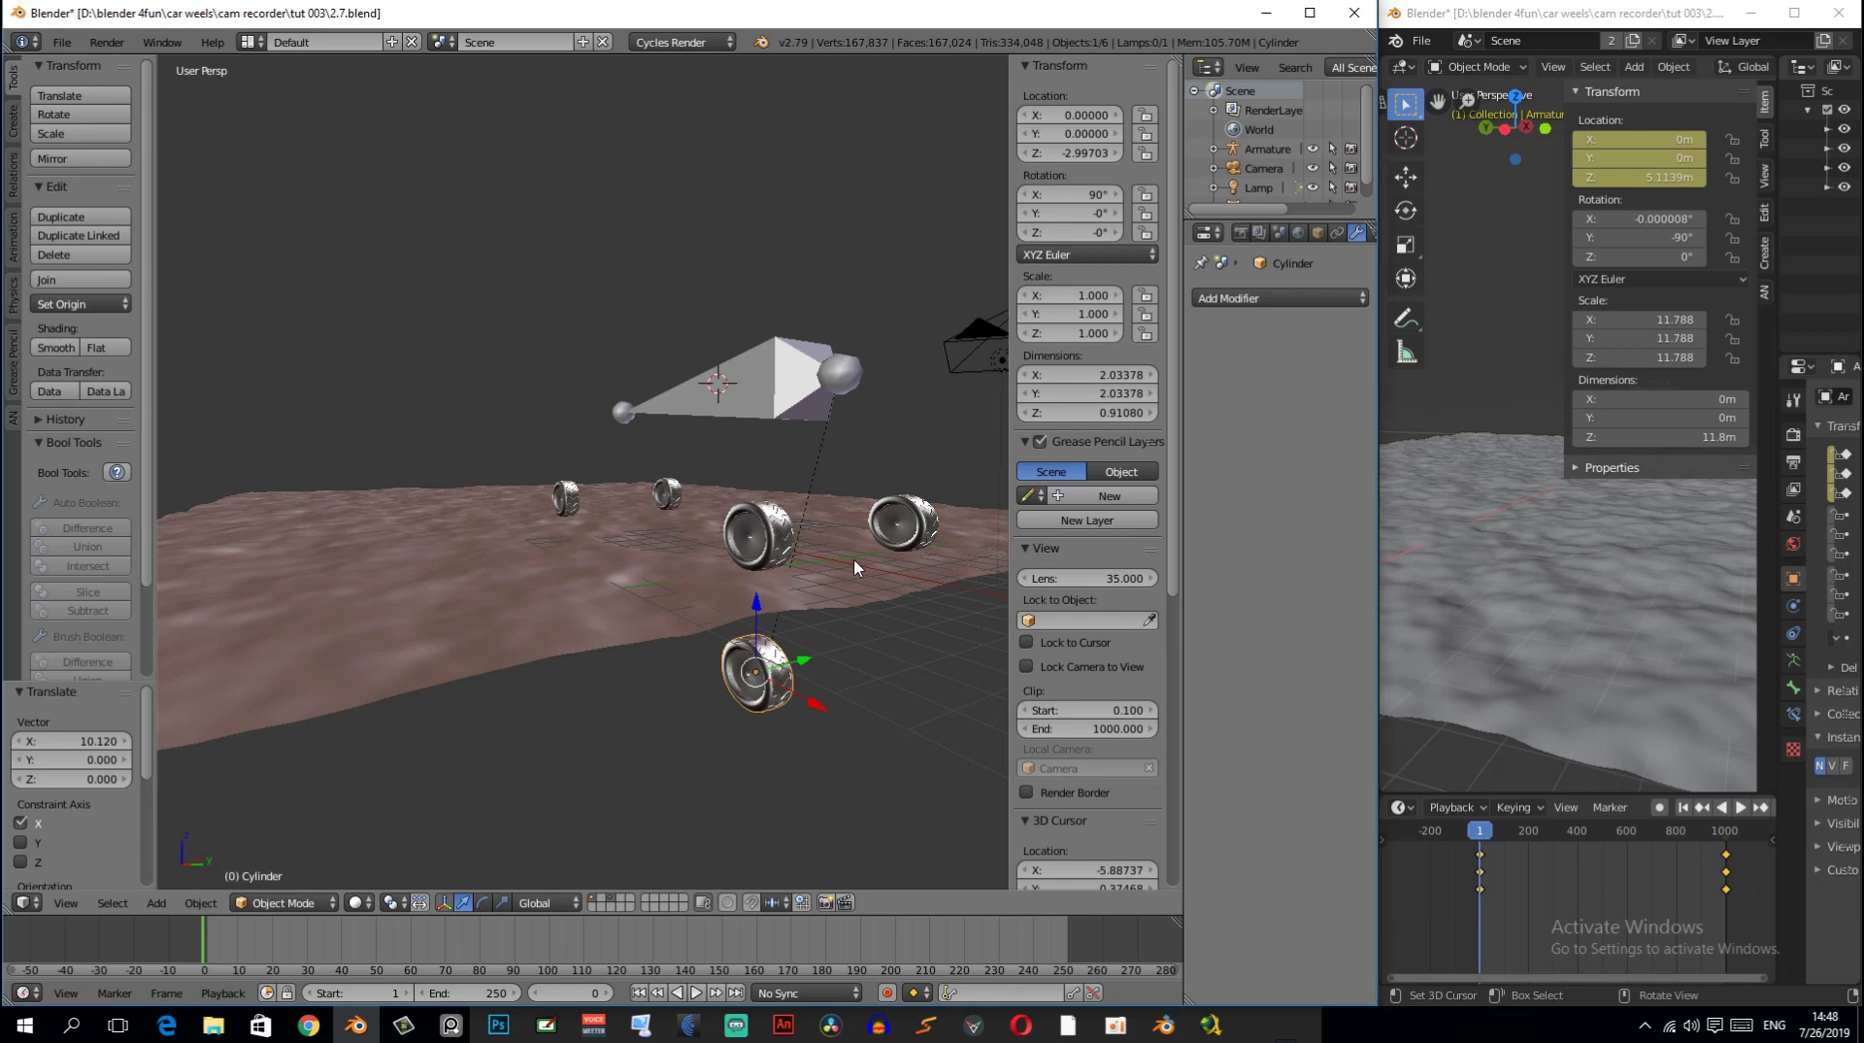
- Display the Cylinder wheel's object properties: rotation X 90°, location Z -2.9, parent Plane
key(n)
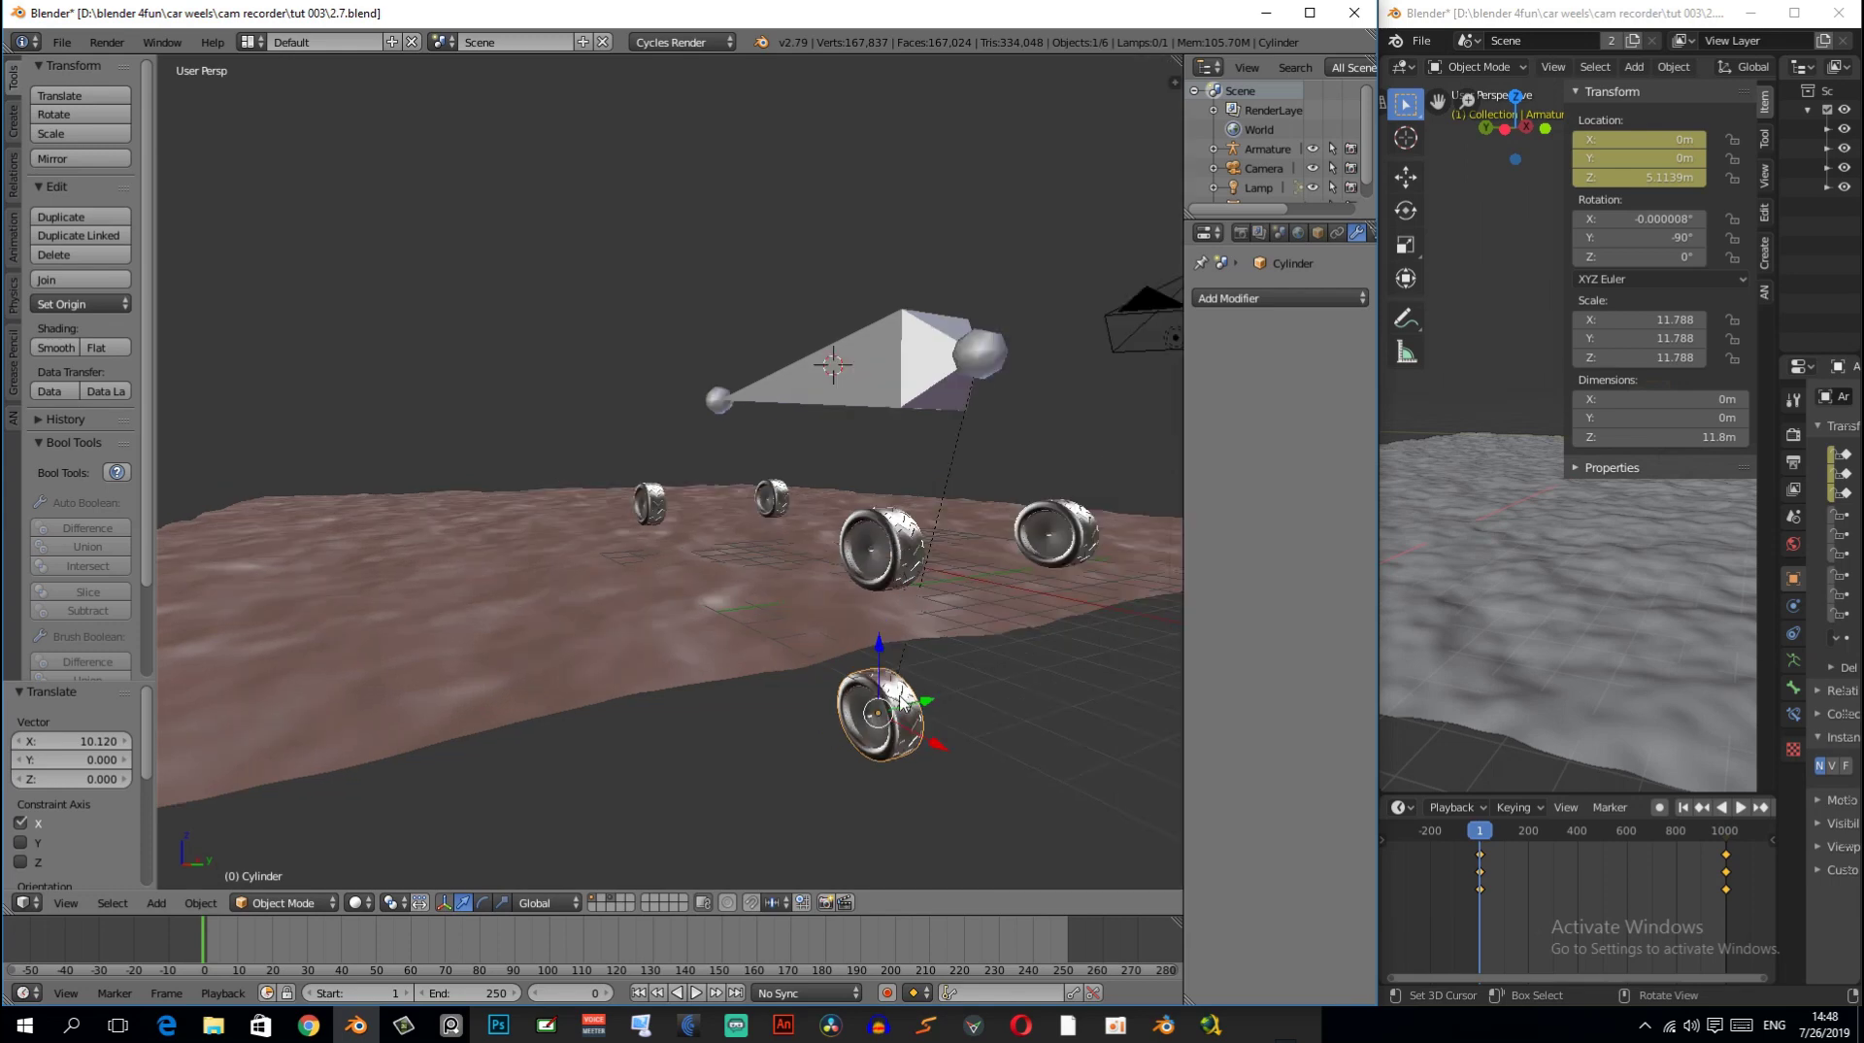
click(1344, 233)
key(n)
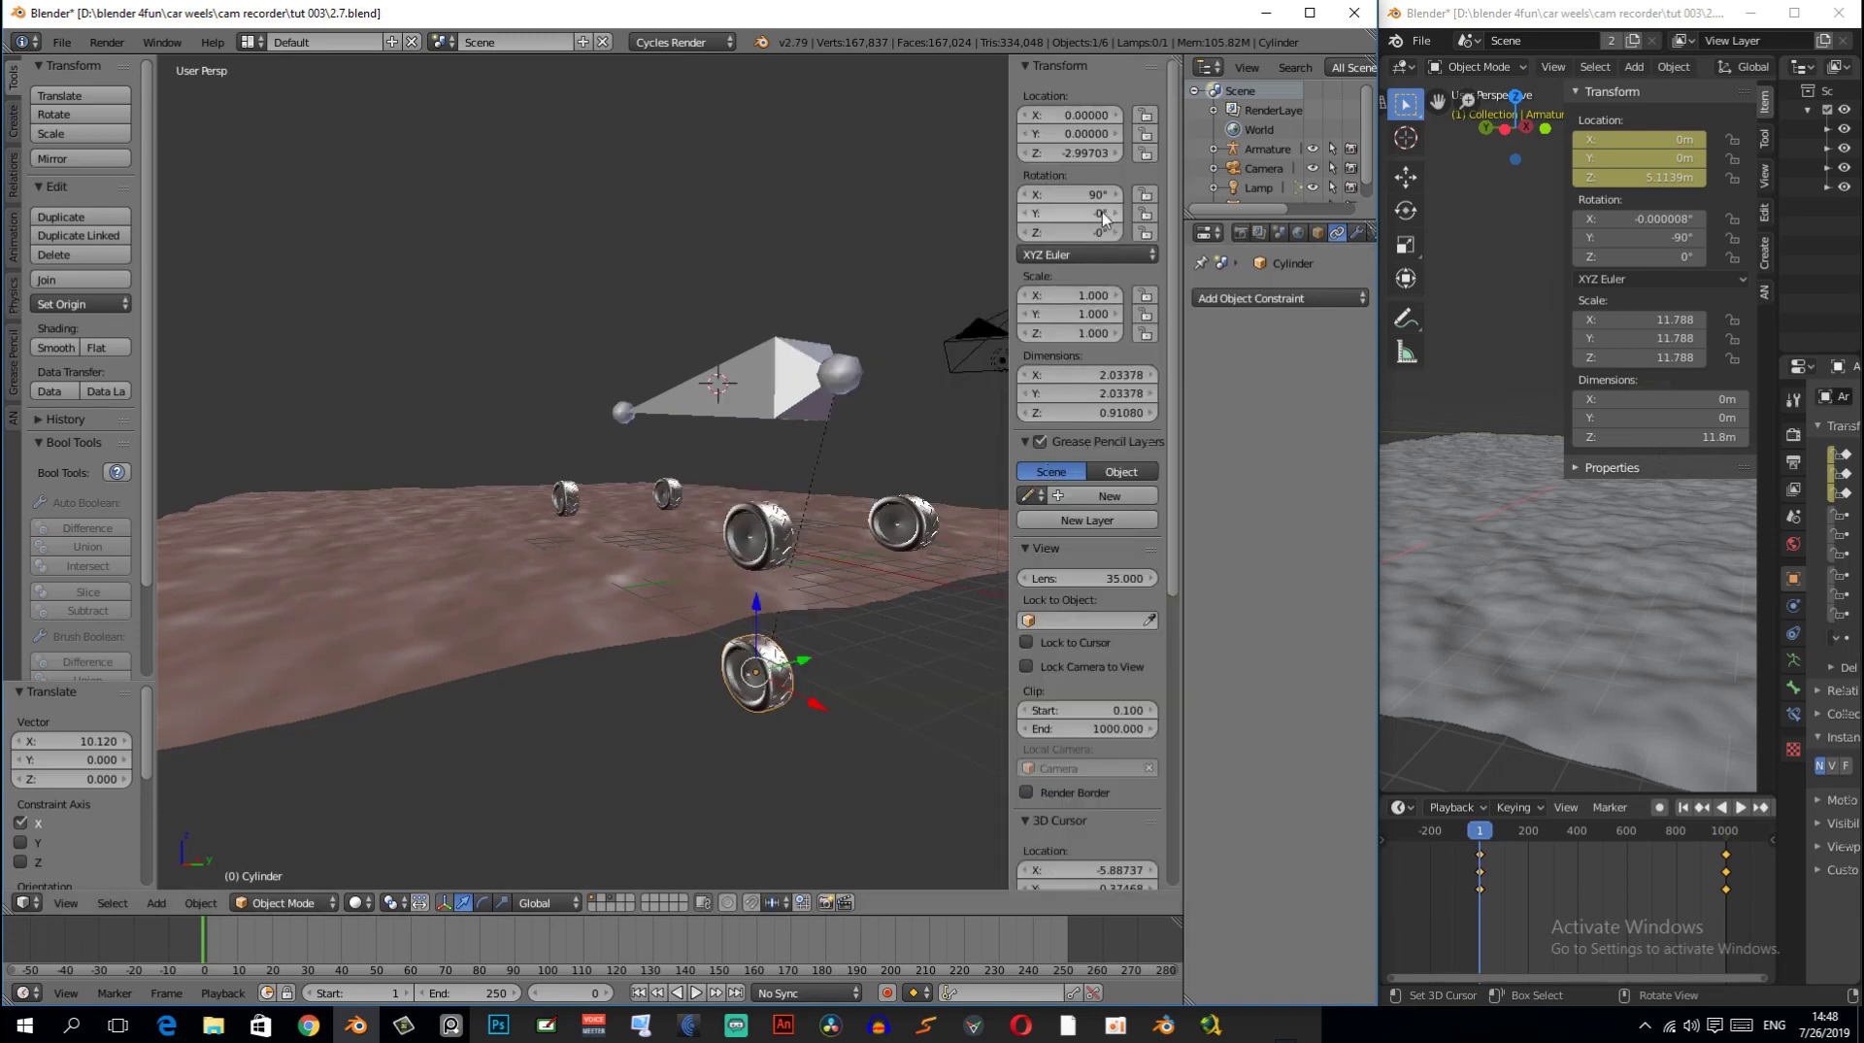
click(1318, 233)
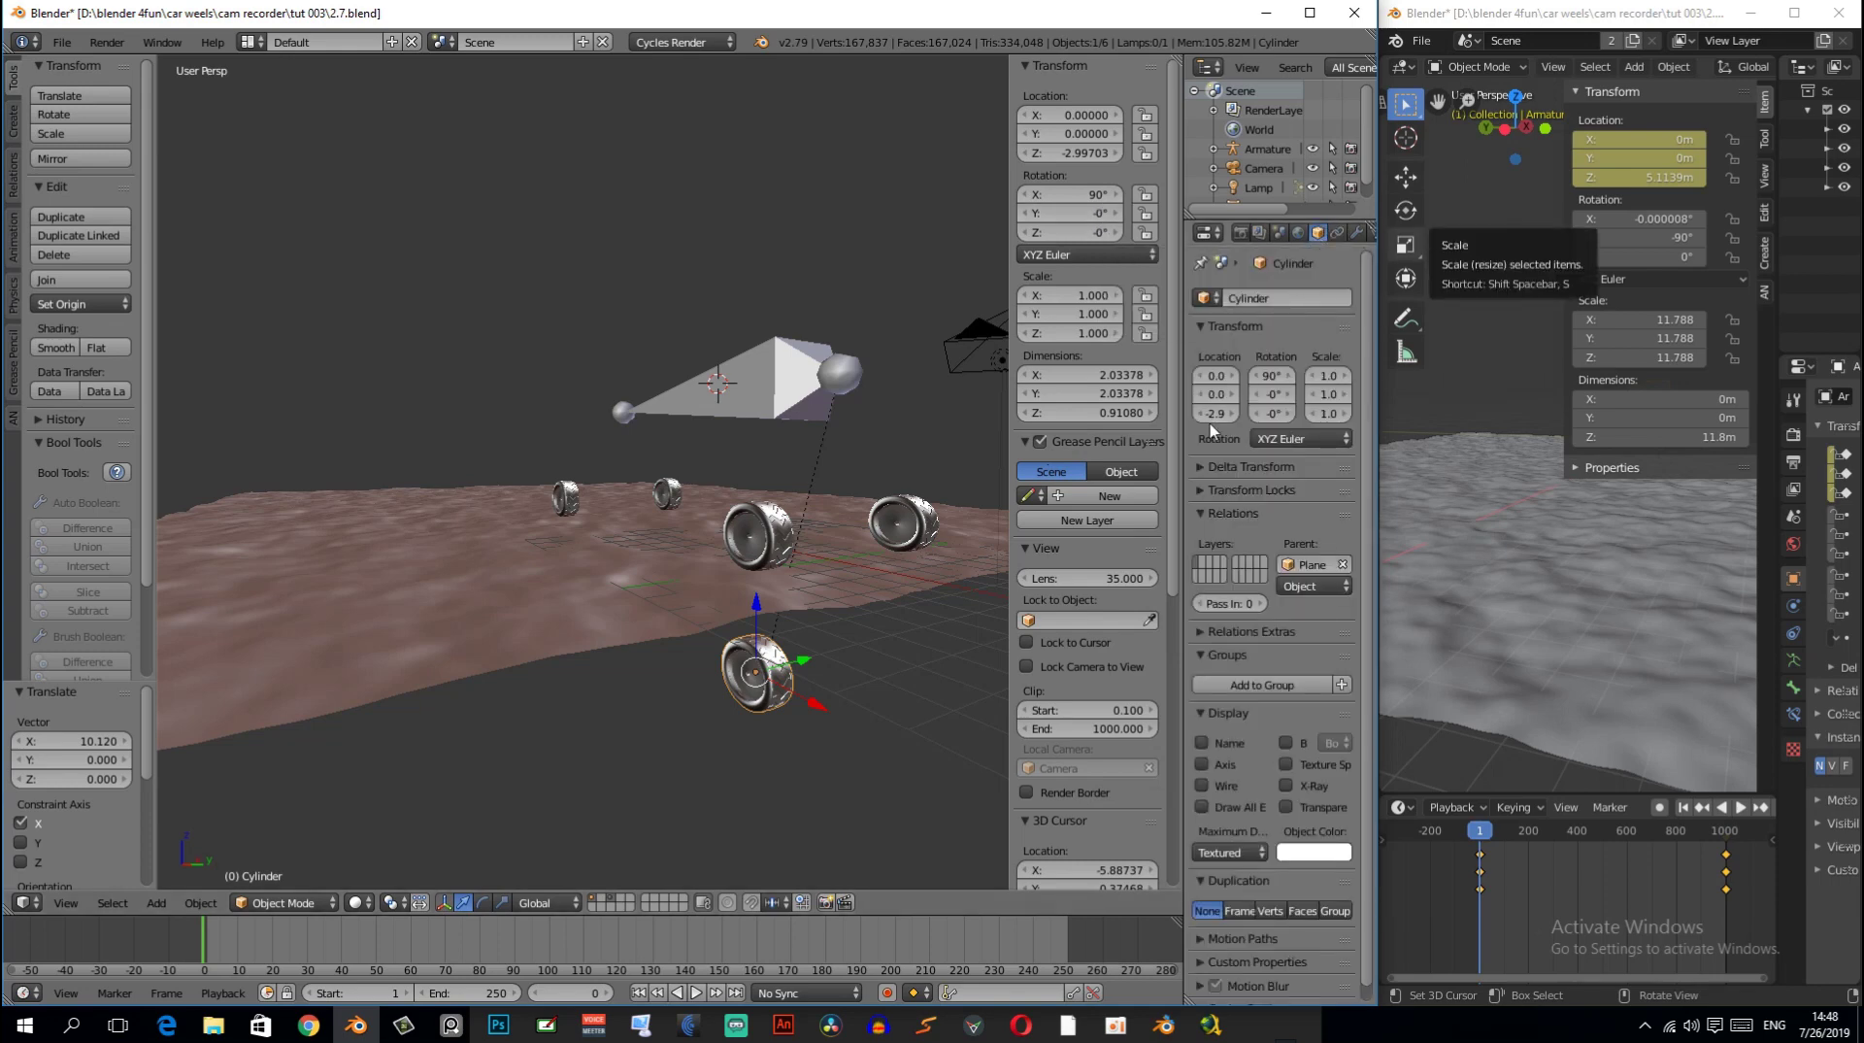
- Add a single driver to the Cylinder's Y rotation and make the upper split area a Graph Editor
right_click(1087, 213)
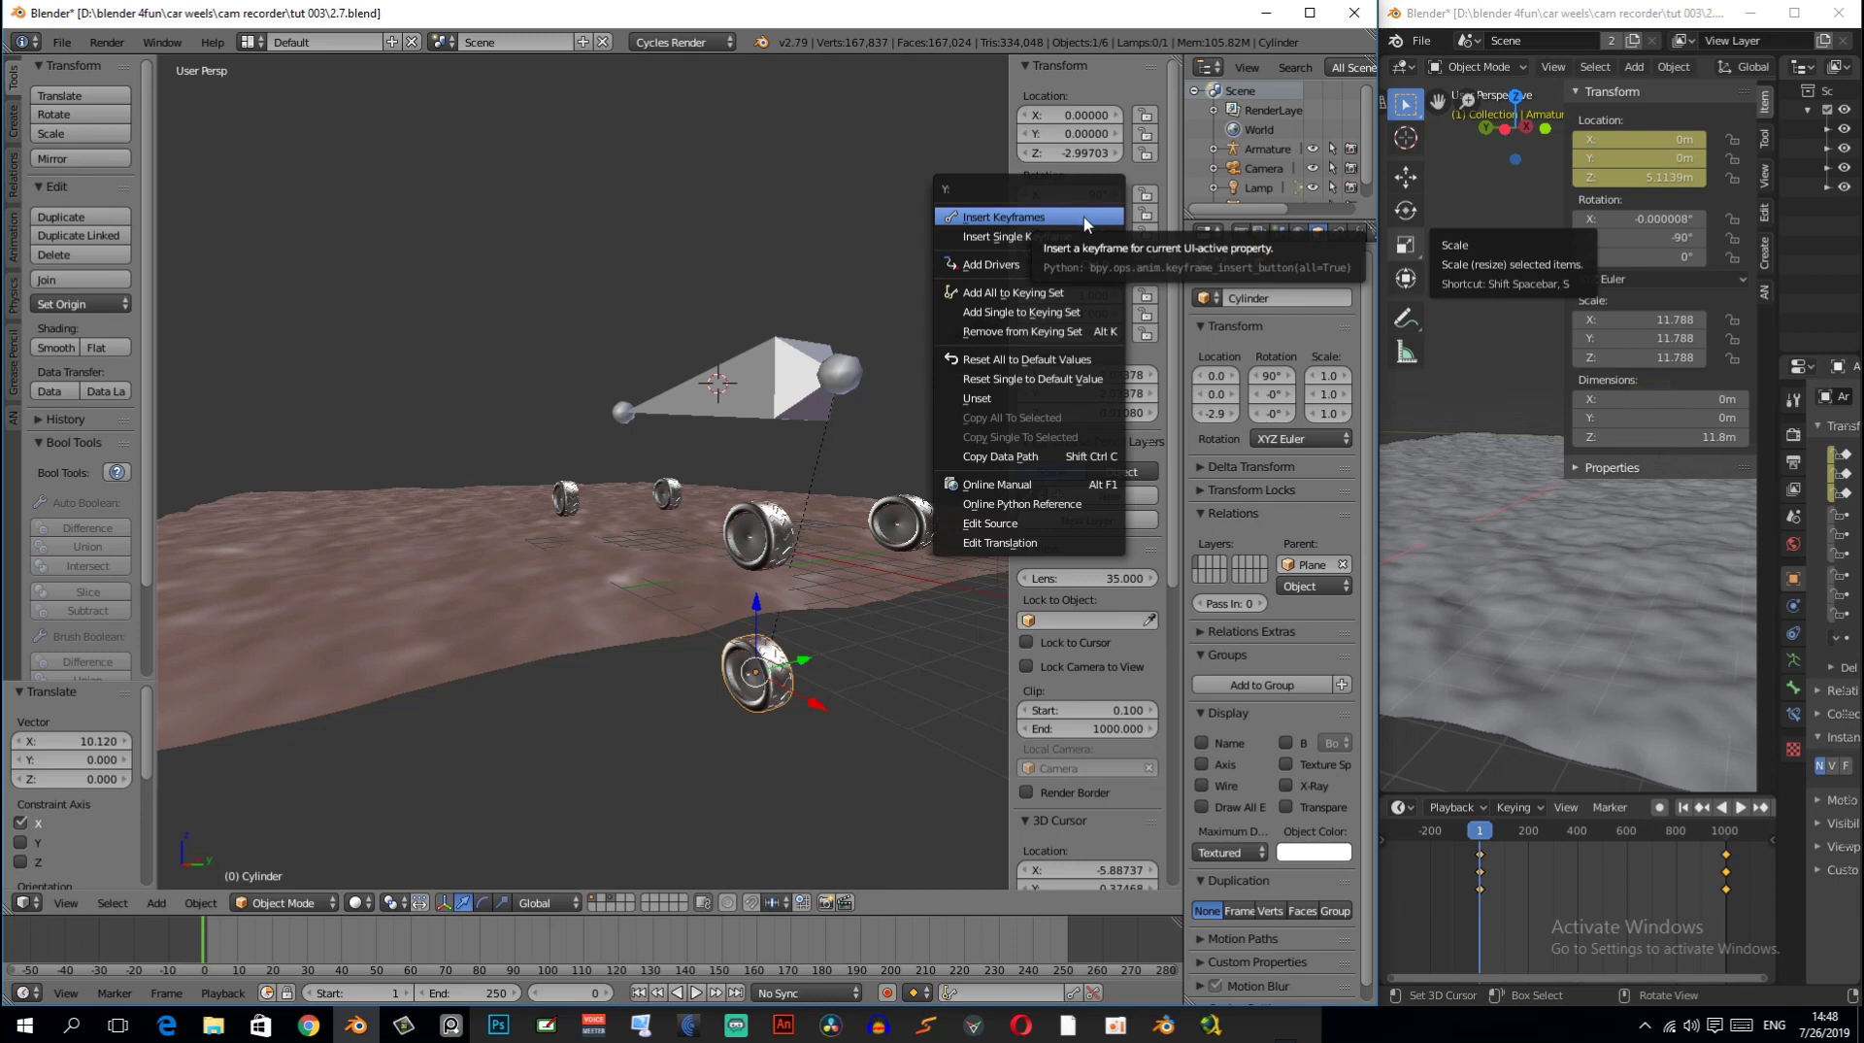
mouse_move(1019, 264)
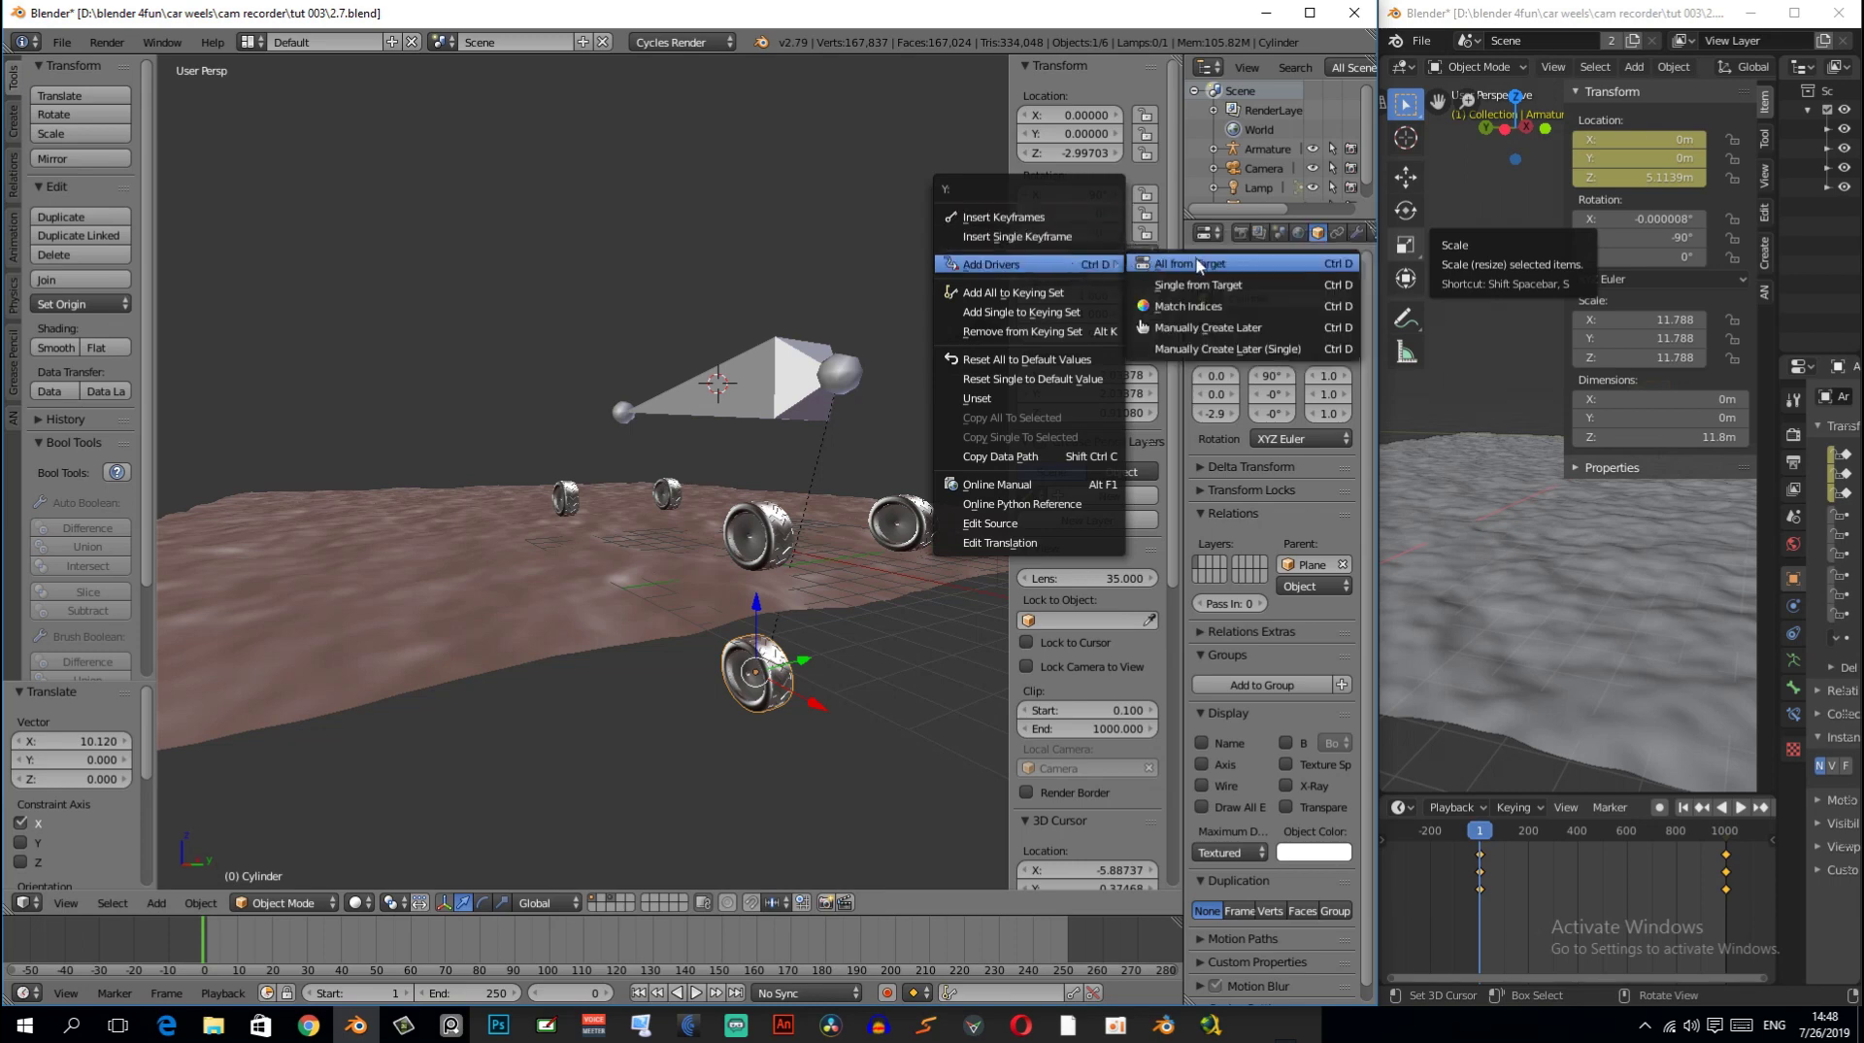
click(1267, 349)
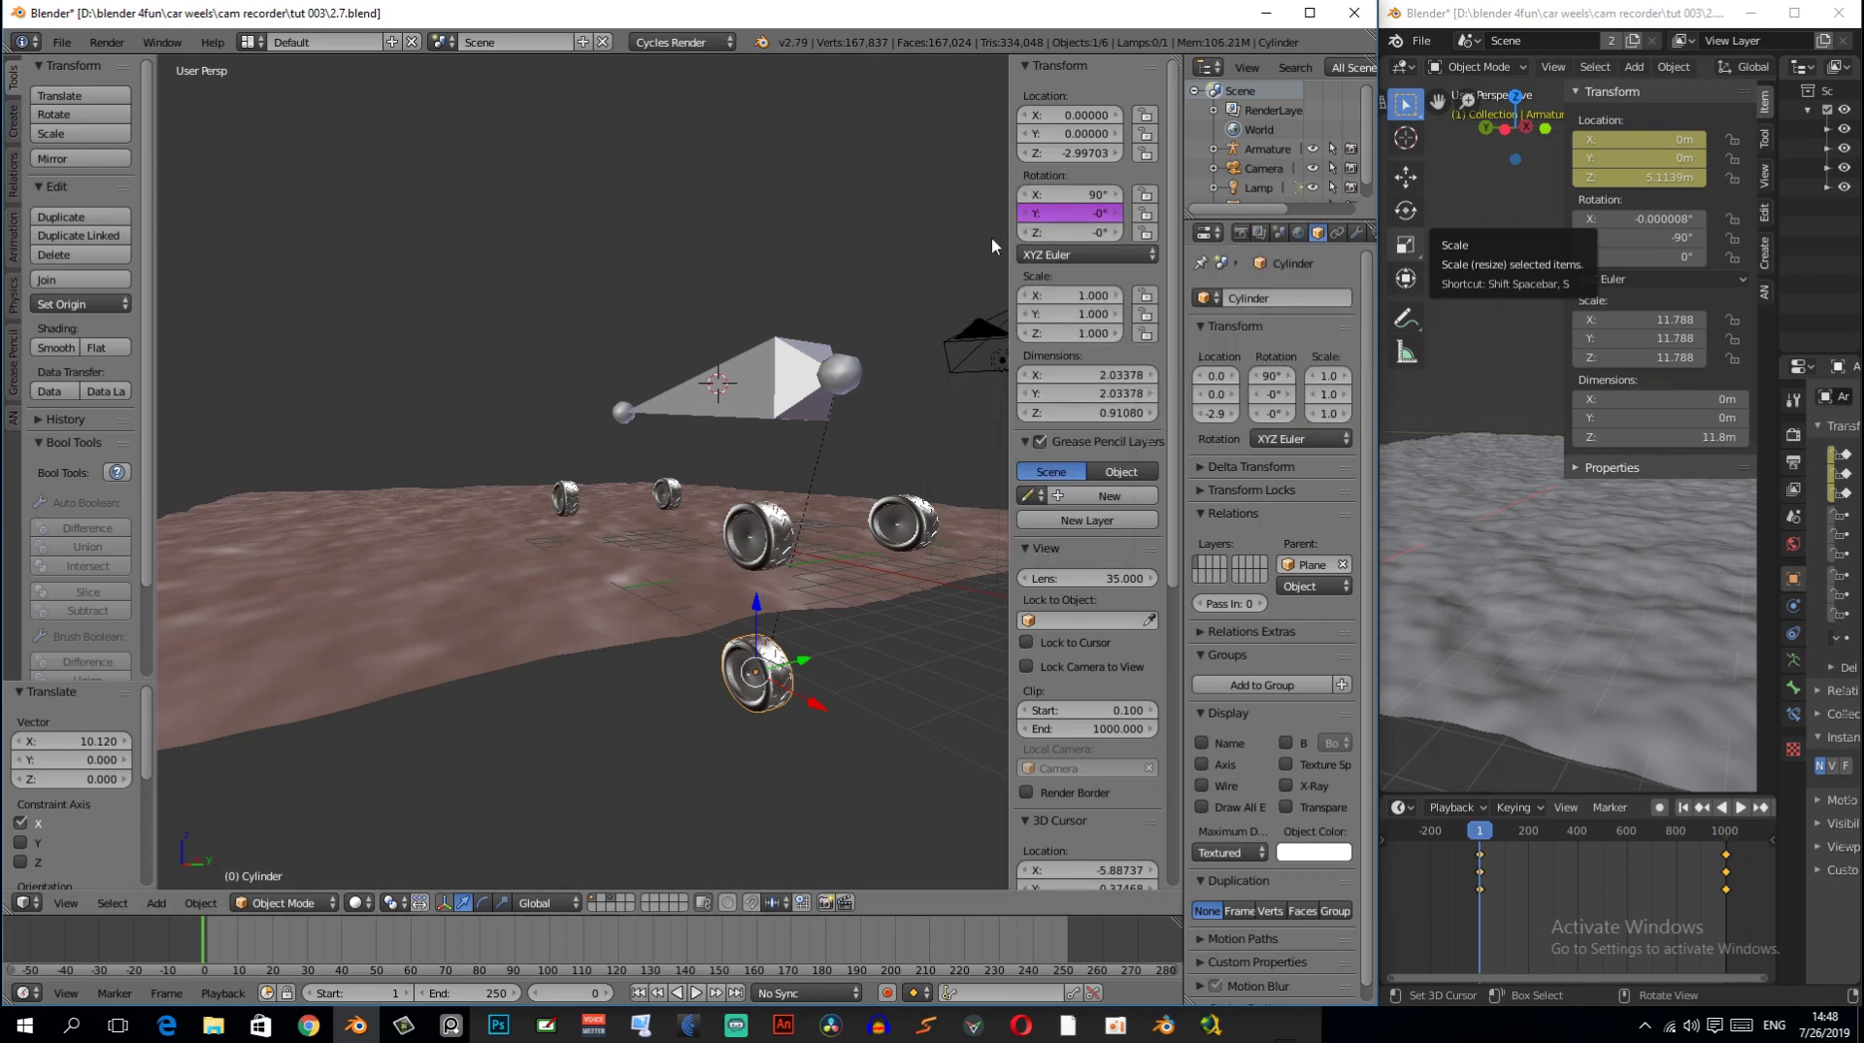
drag(1177, 58, 1158, 560)
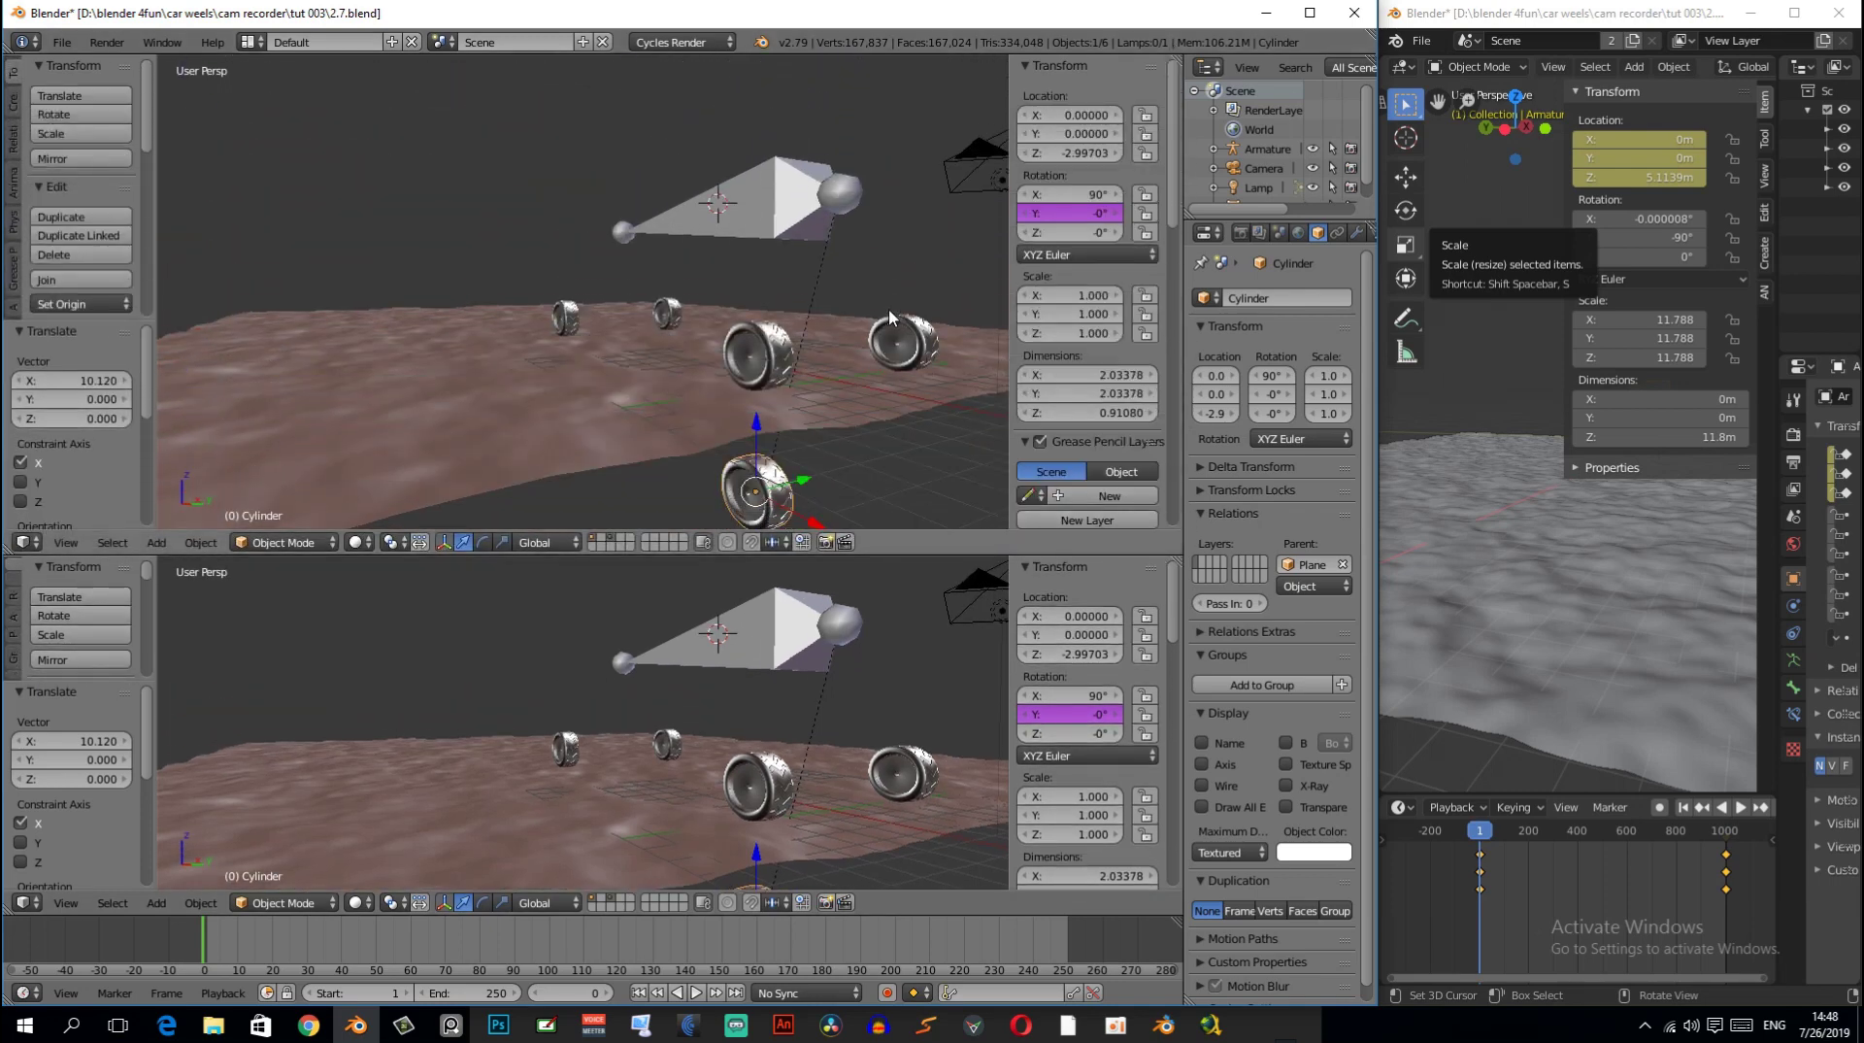
key(shift+F6)
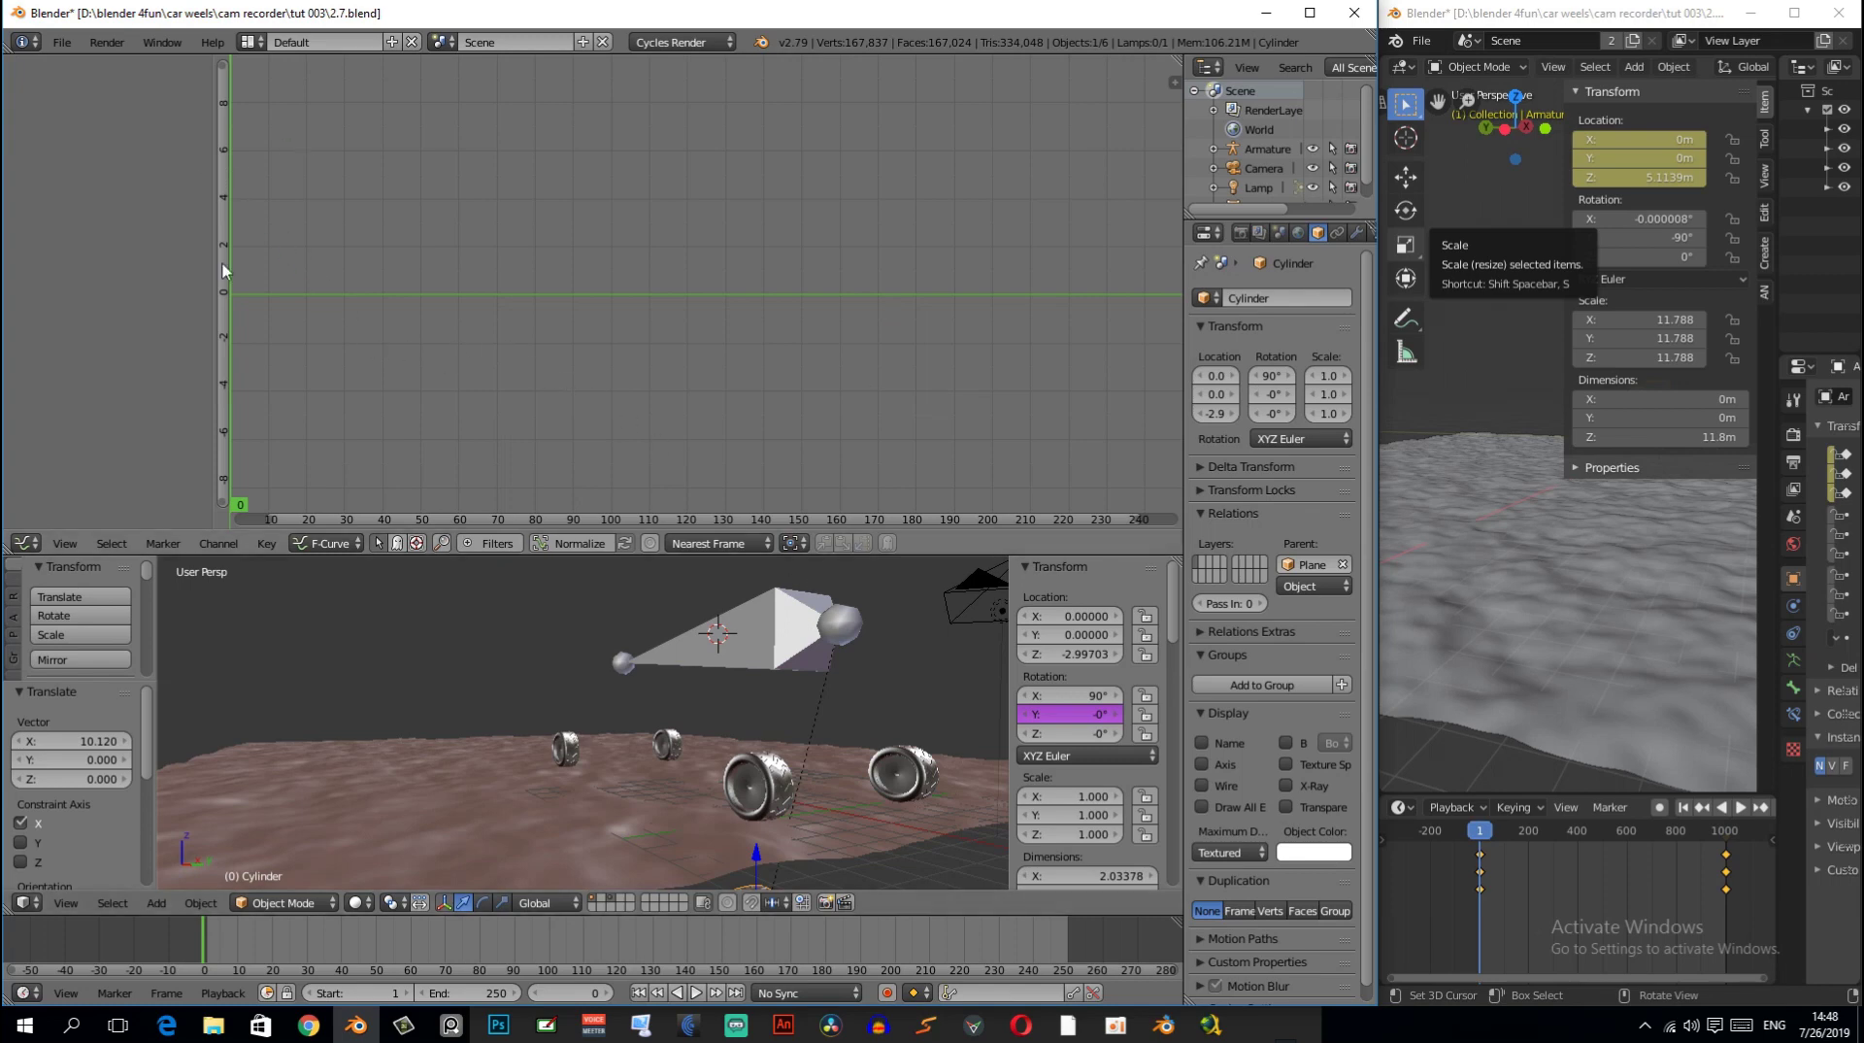
- Switch the Graph Editor to Drivers mode, listing the Cylinder's Y Euler Rotation driver
scroll(718, 681, down, 4)
scroll(718, 681, down, 2)
scroll(719, 681, down, 1)
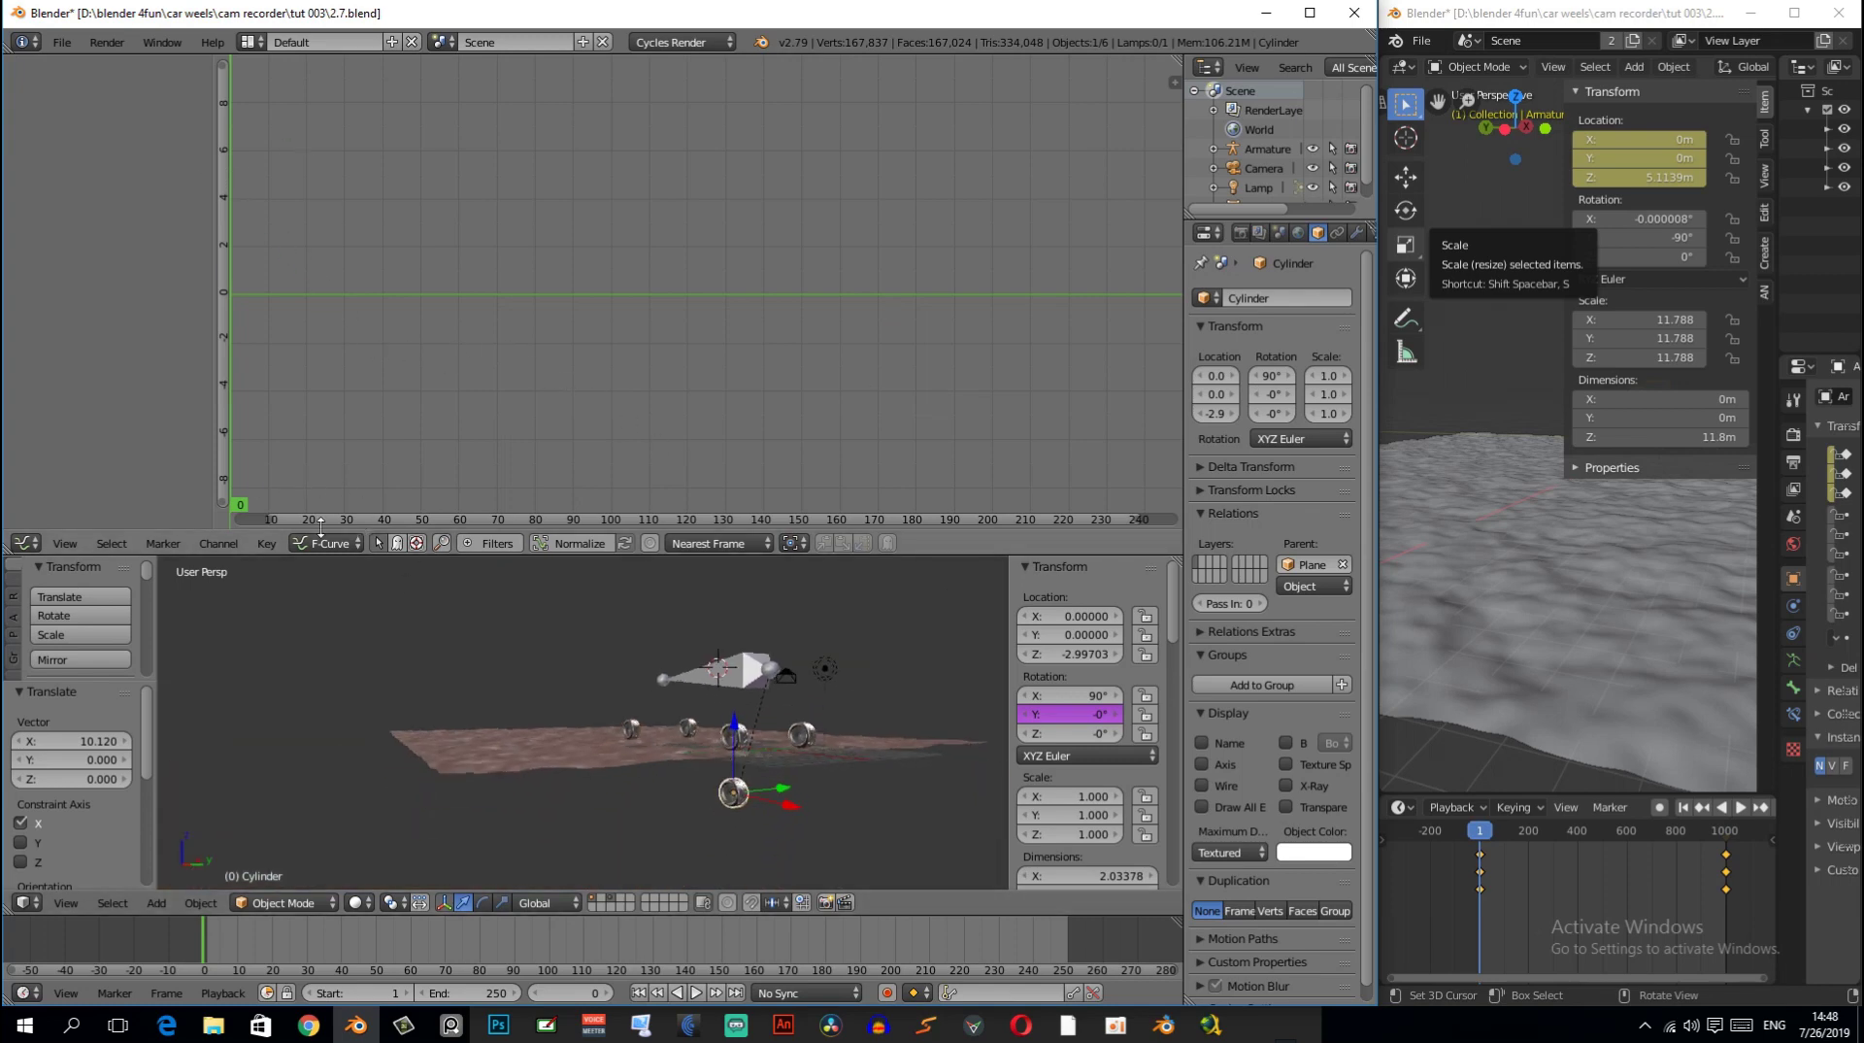
click(329, 543)
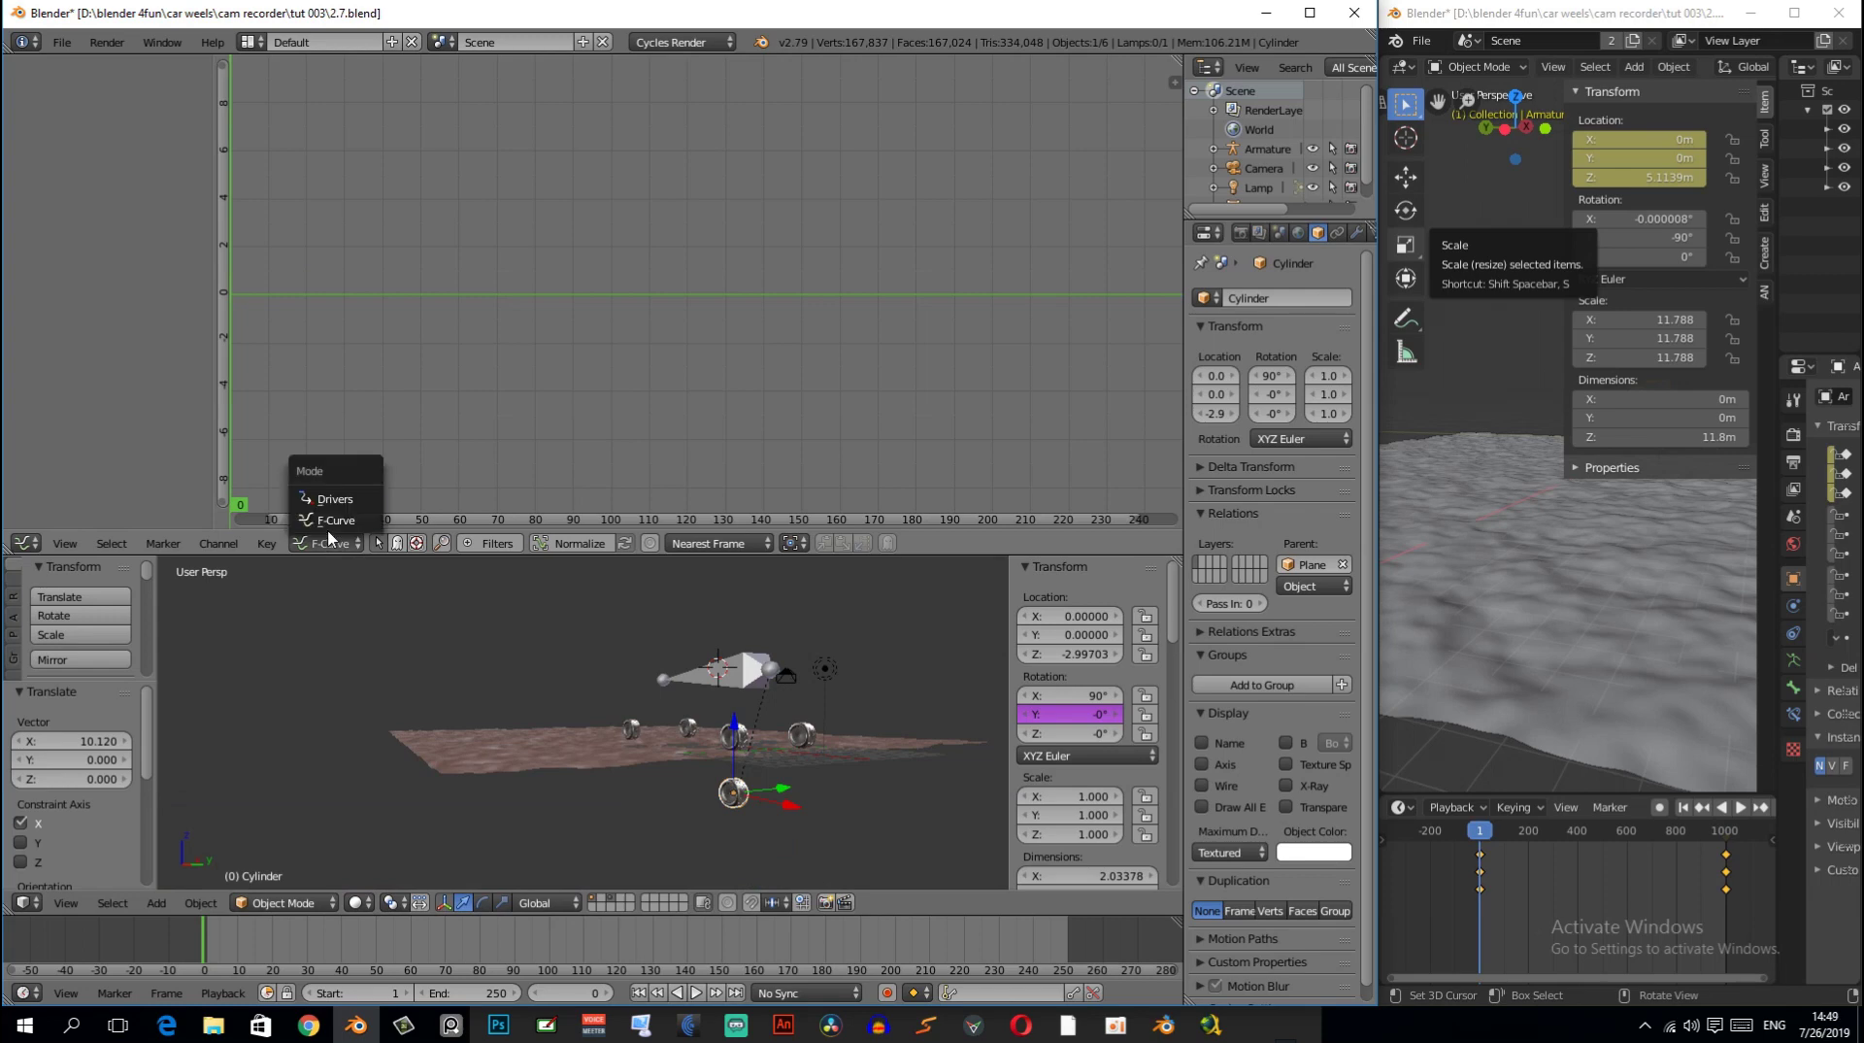
click(340, 501)
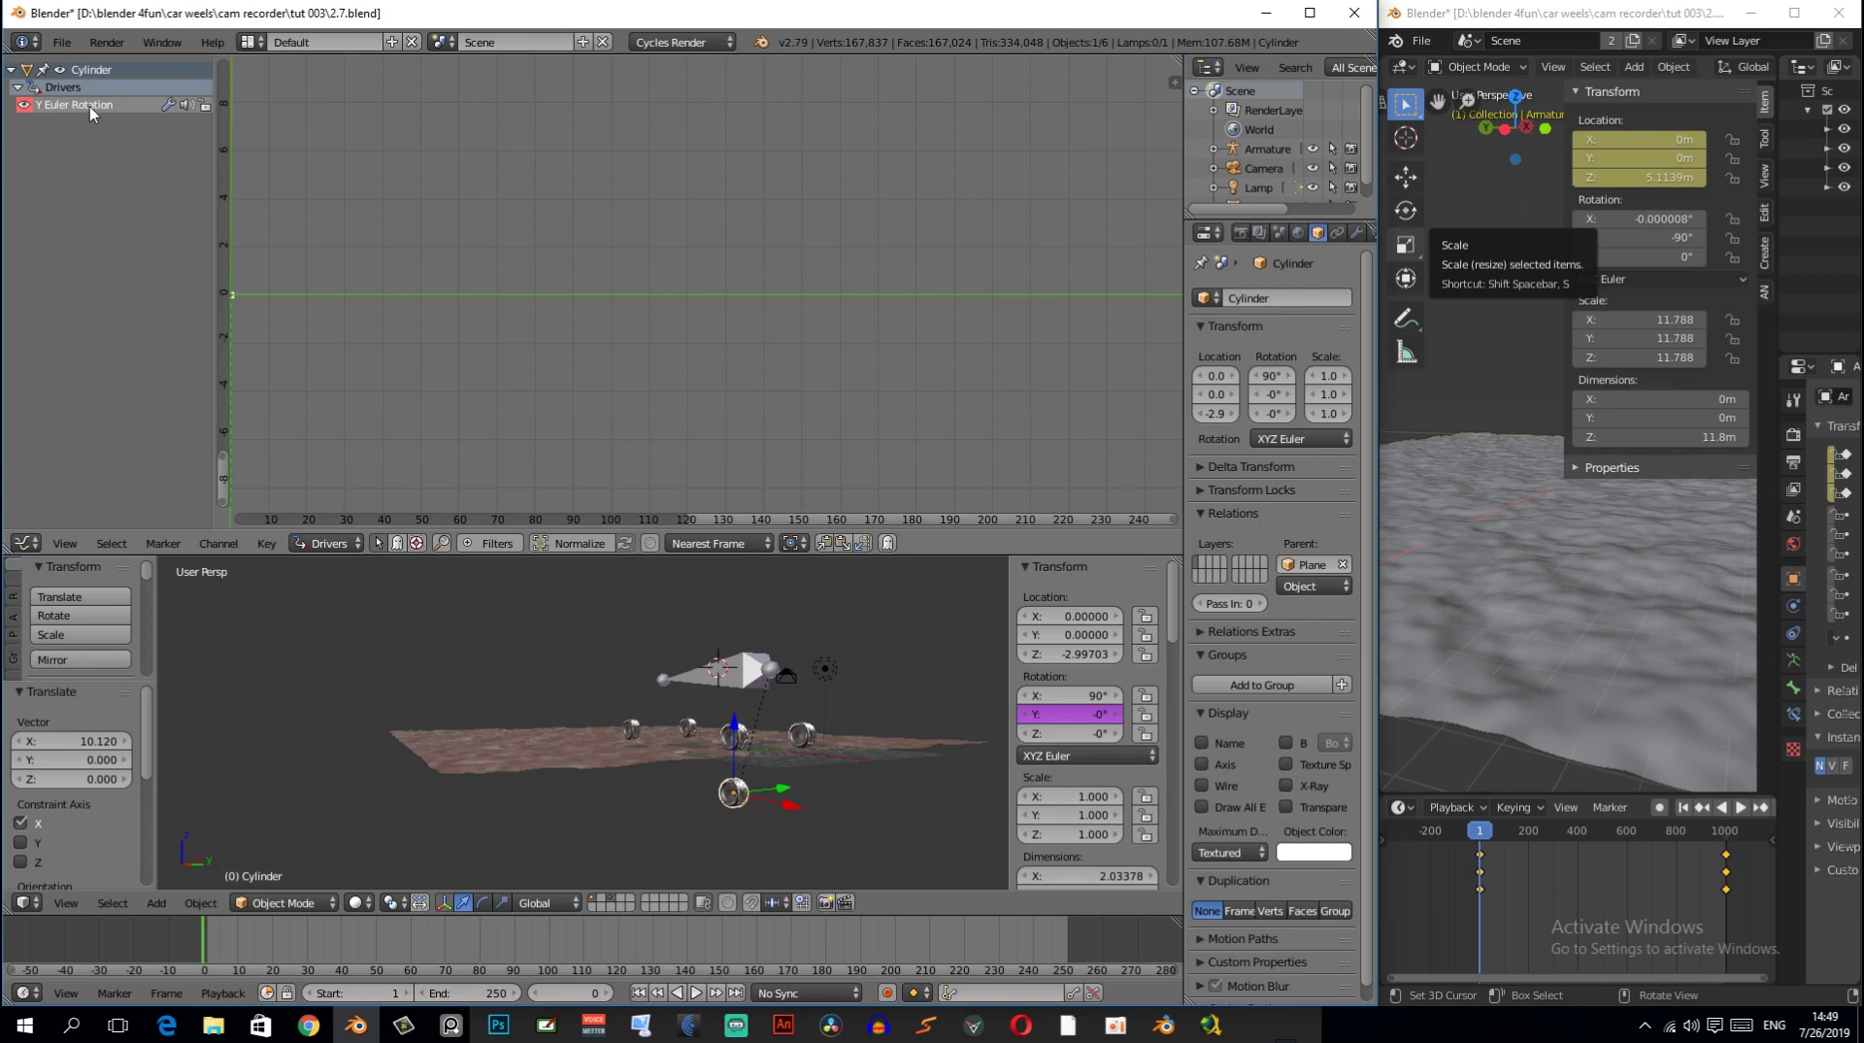
- Frame the wheel in the 3D view and open the driver editor's sidebar
key(KP_Decimal)
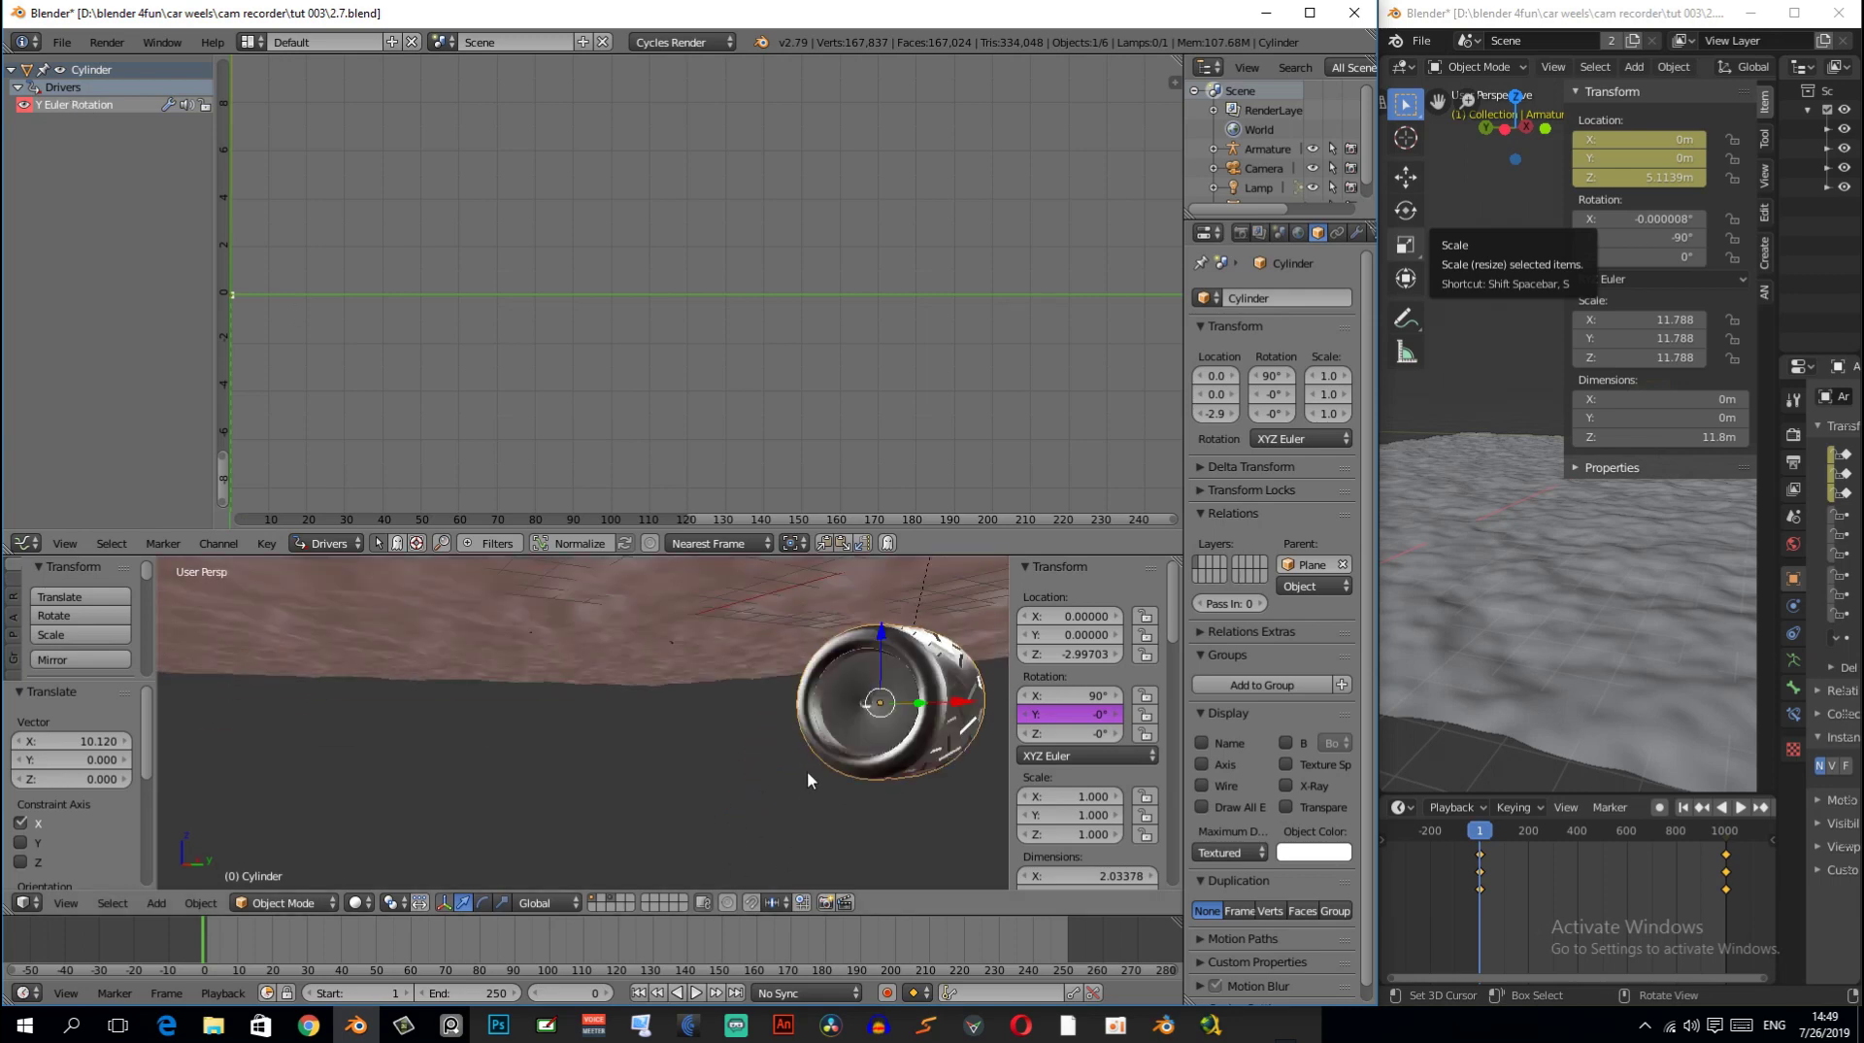
middle_drag(807, 771, 844, 764)
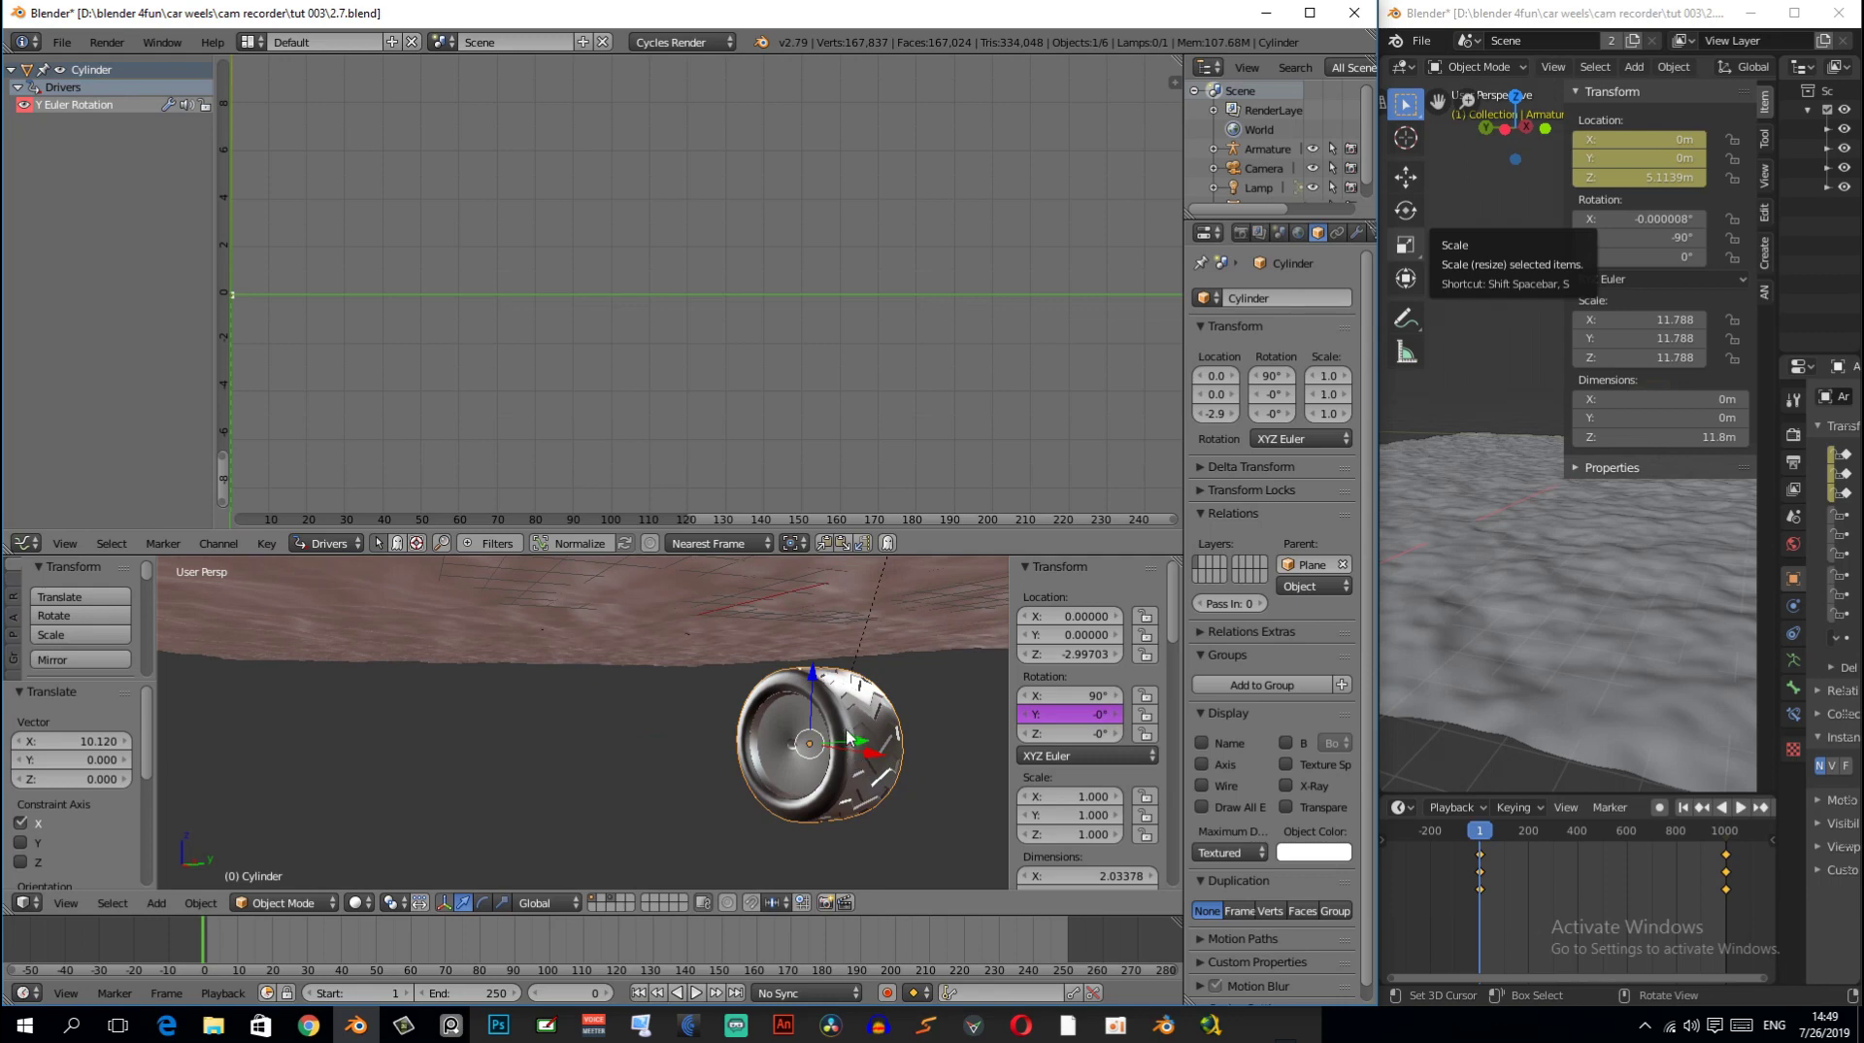
key(n)
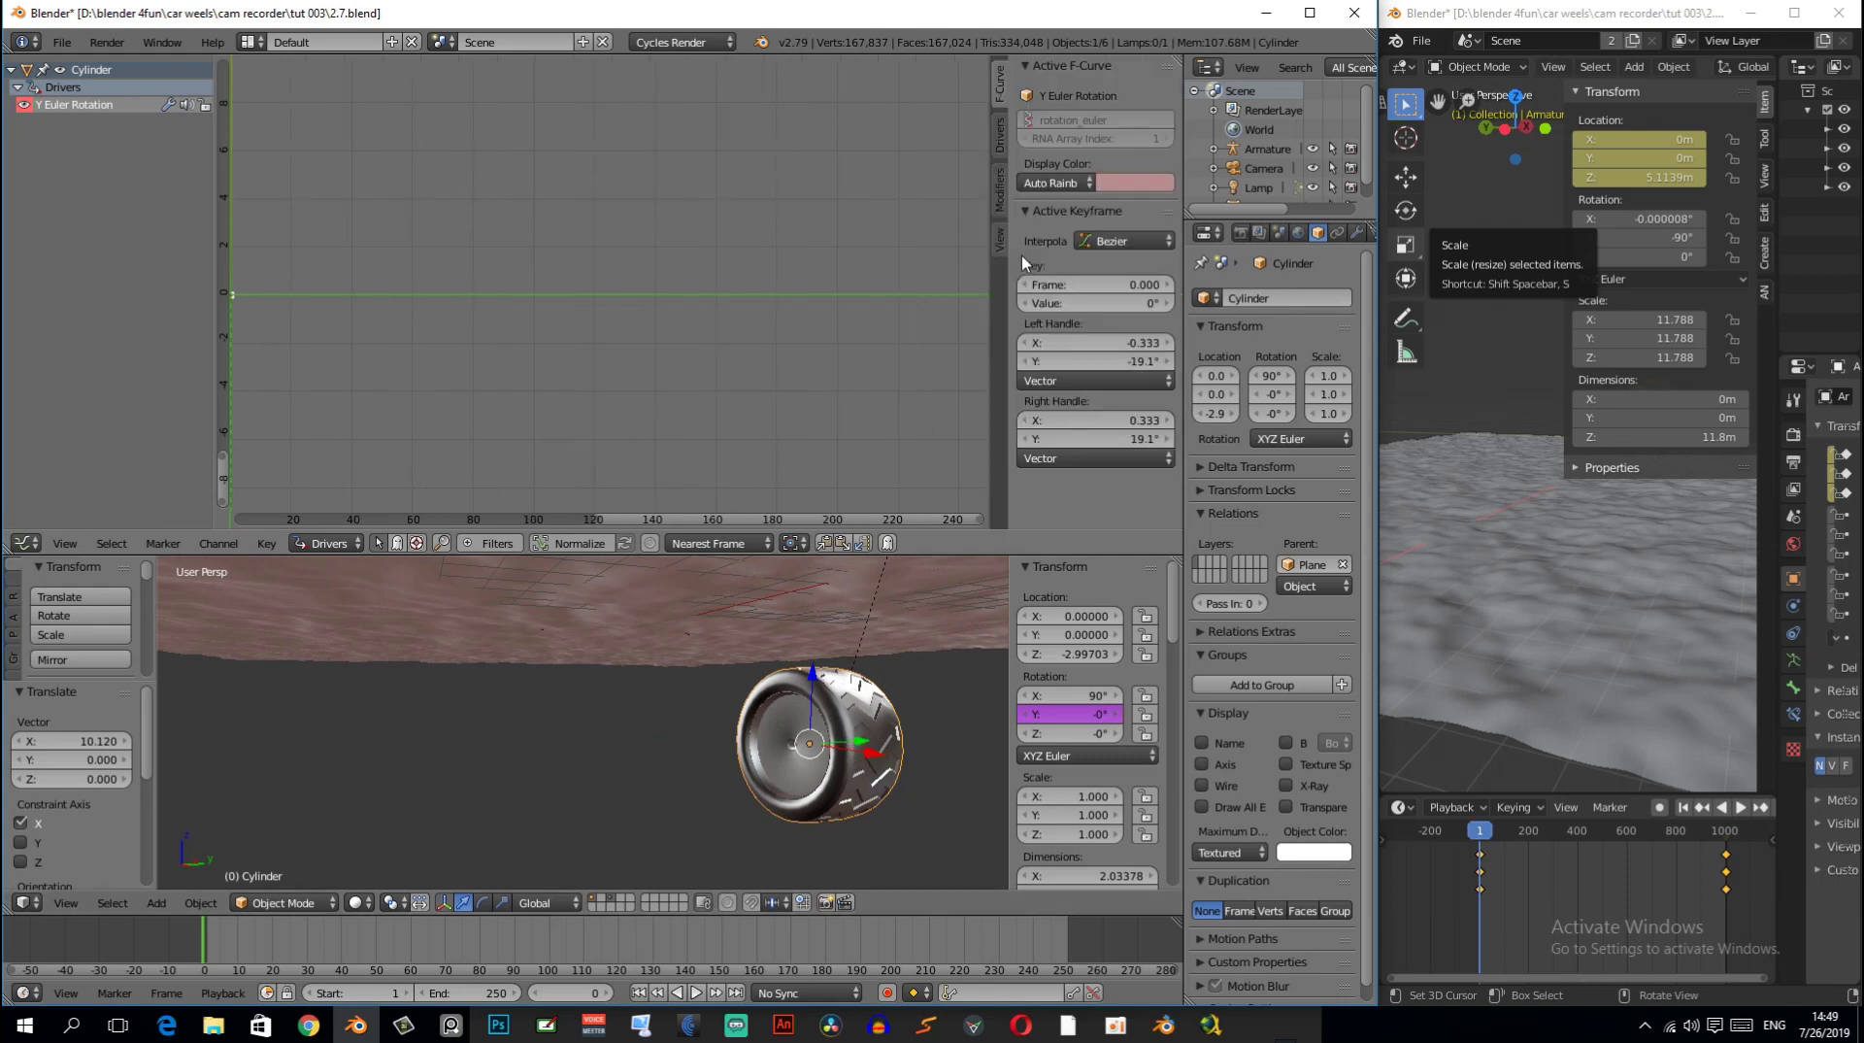
- Eyedrop the Armature and choose Bone so the variable reads world-space X location 0.228
click(1005, 131)
scroll(806, 747, down, 5)
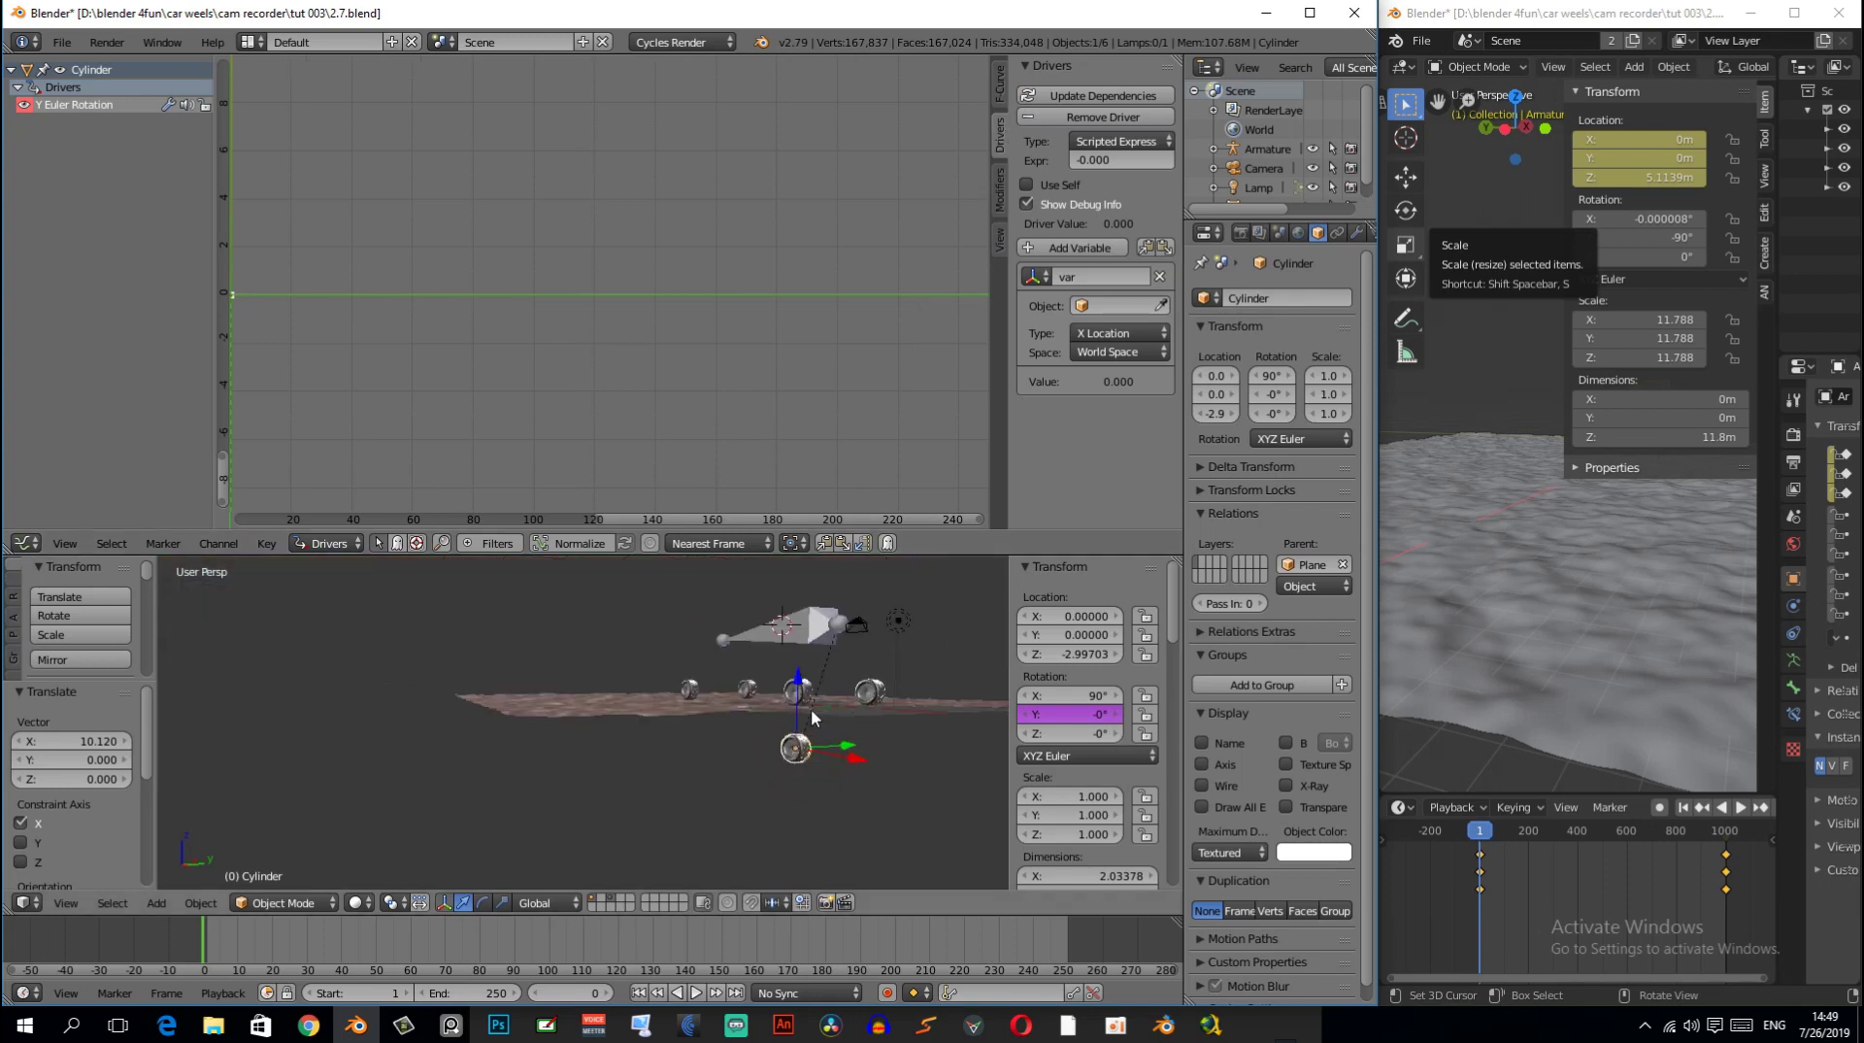
middle_drag(806, 748, 805, 679)
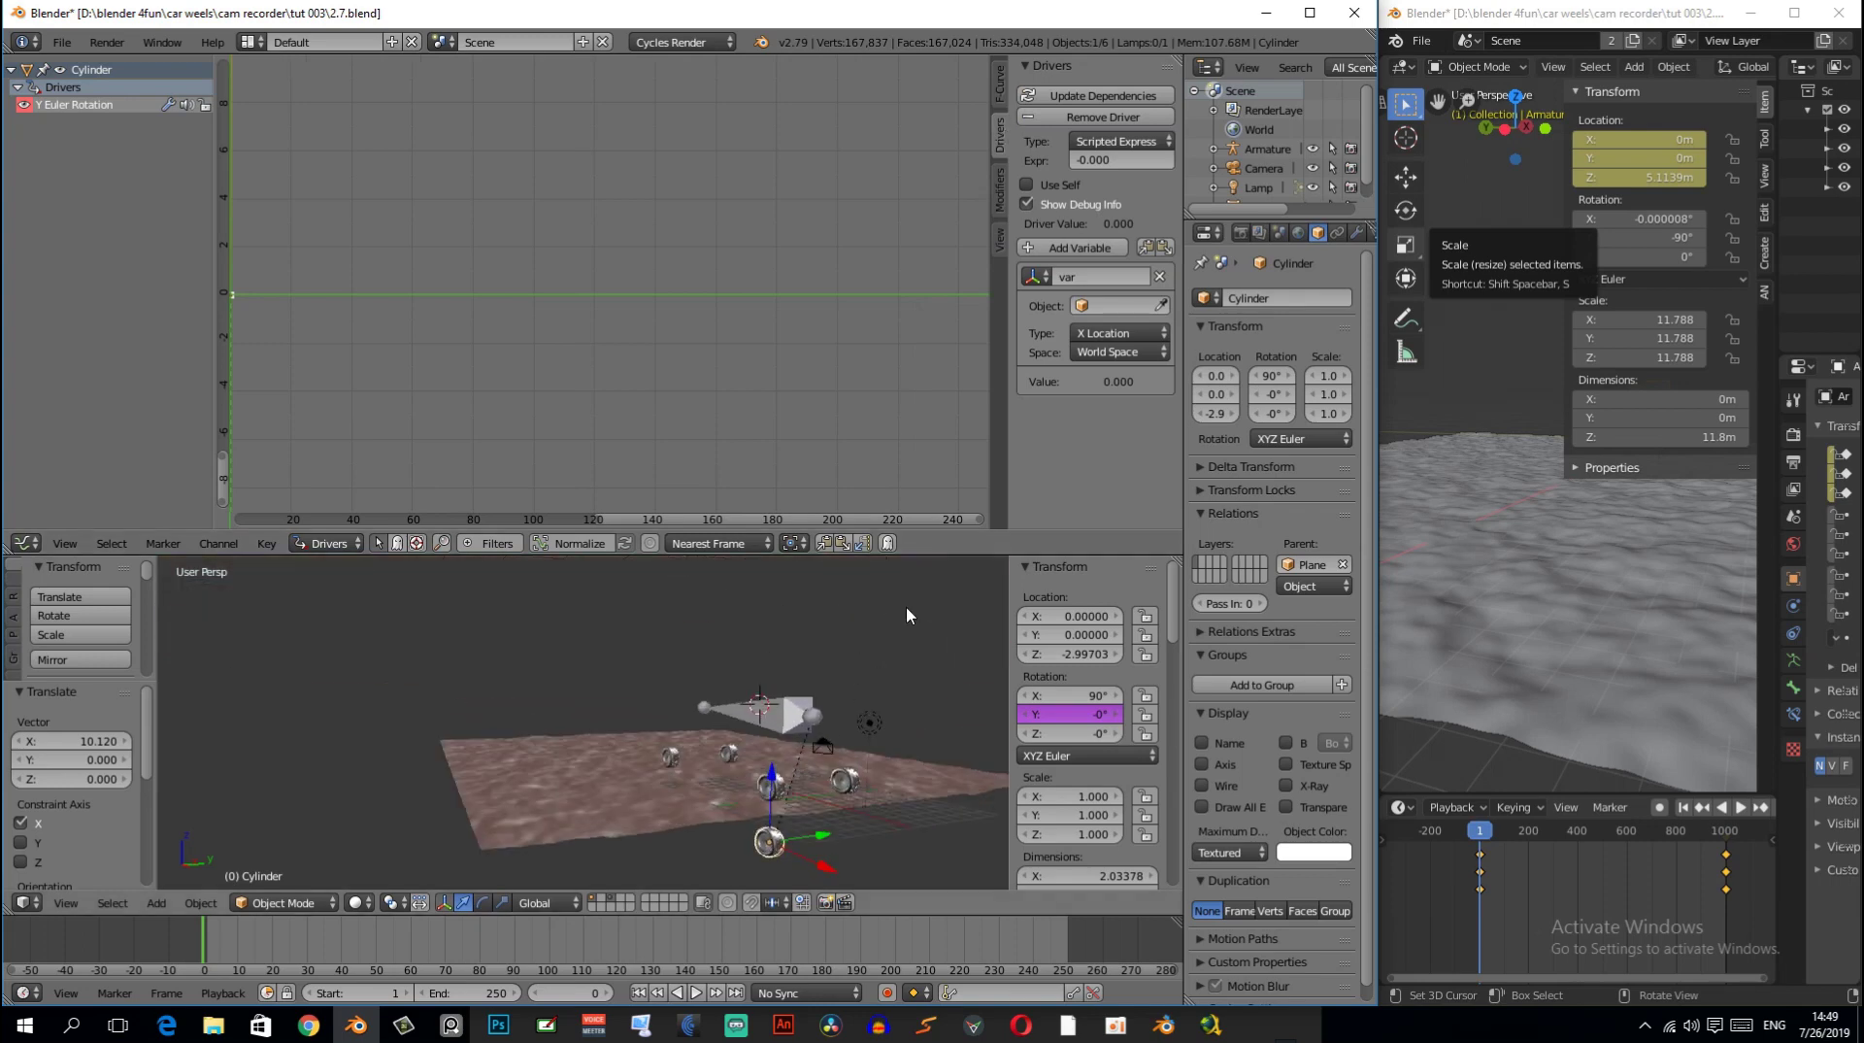
click(794, 700)
click(1107, 324)
click(1097, 357)
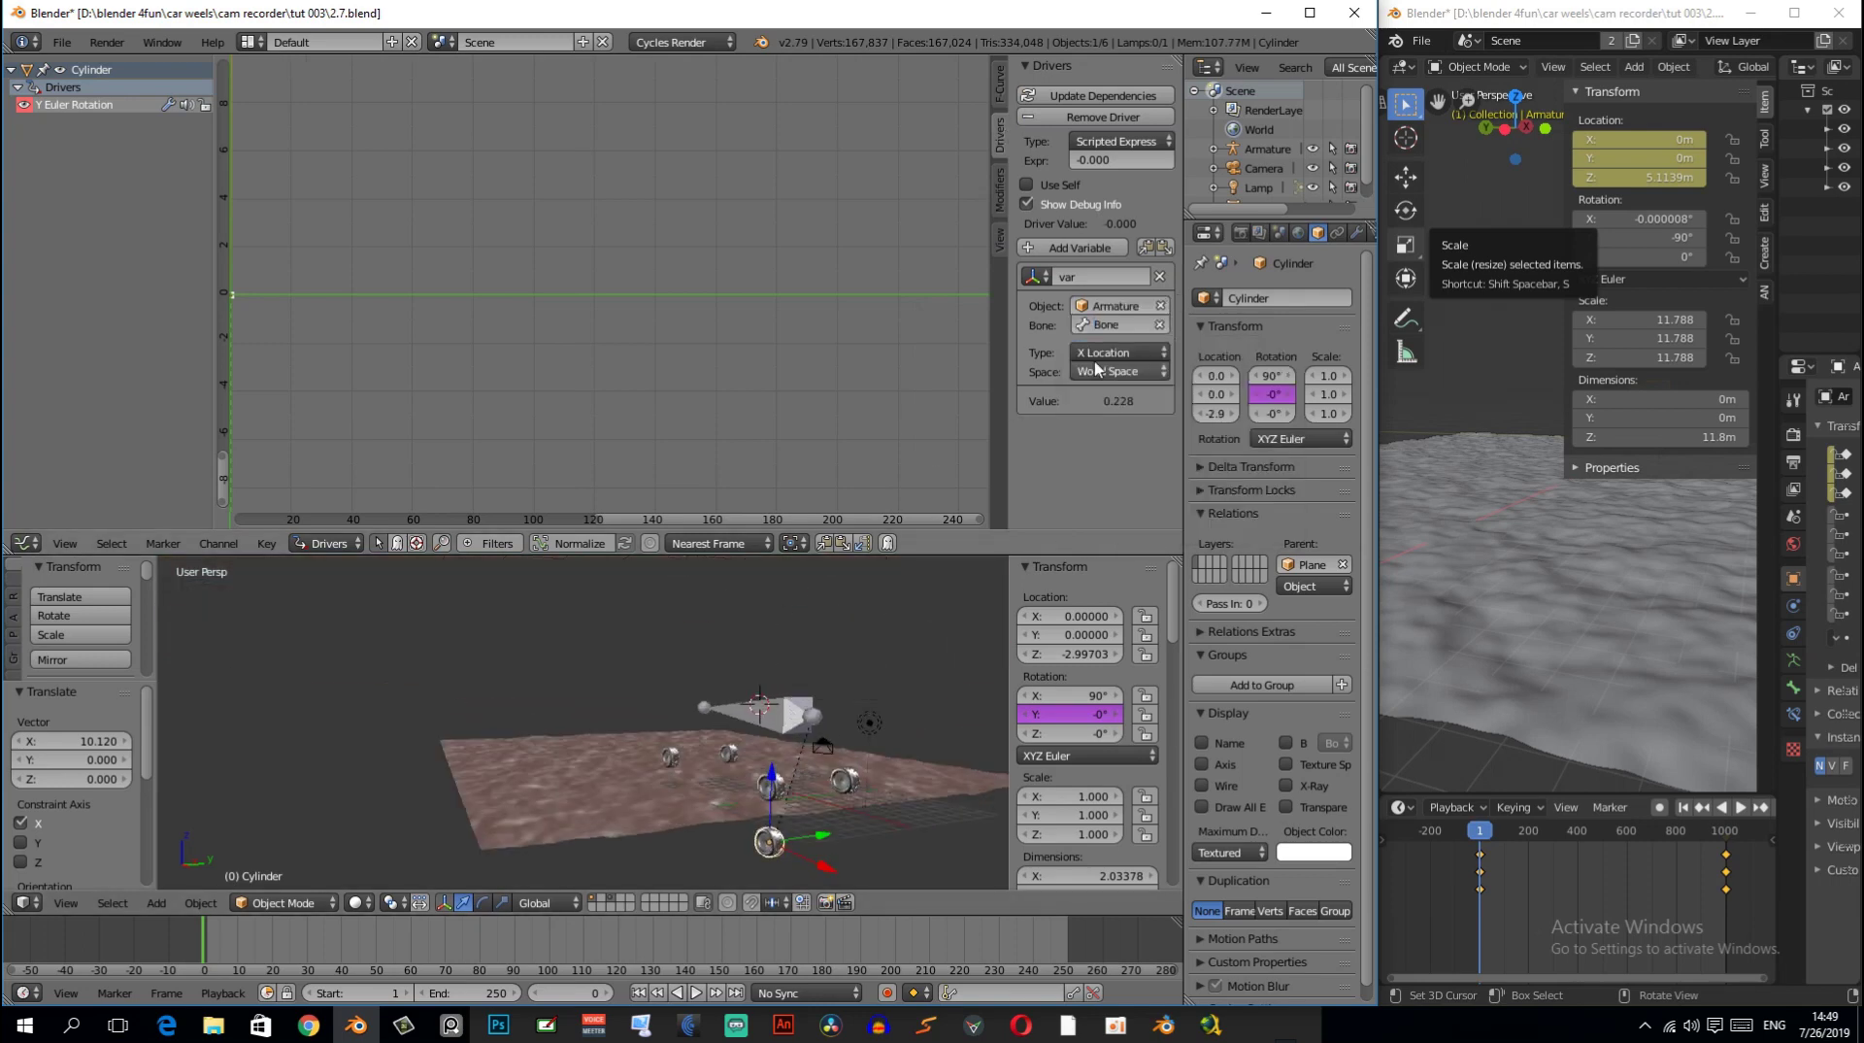
middle_drag(840, 607, 1027, 476)
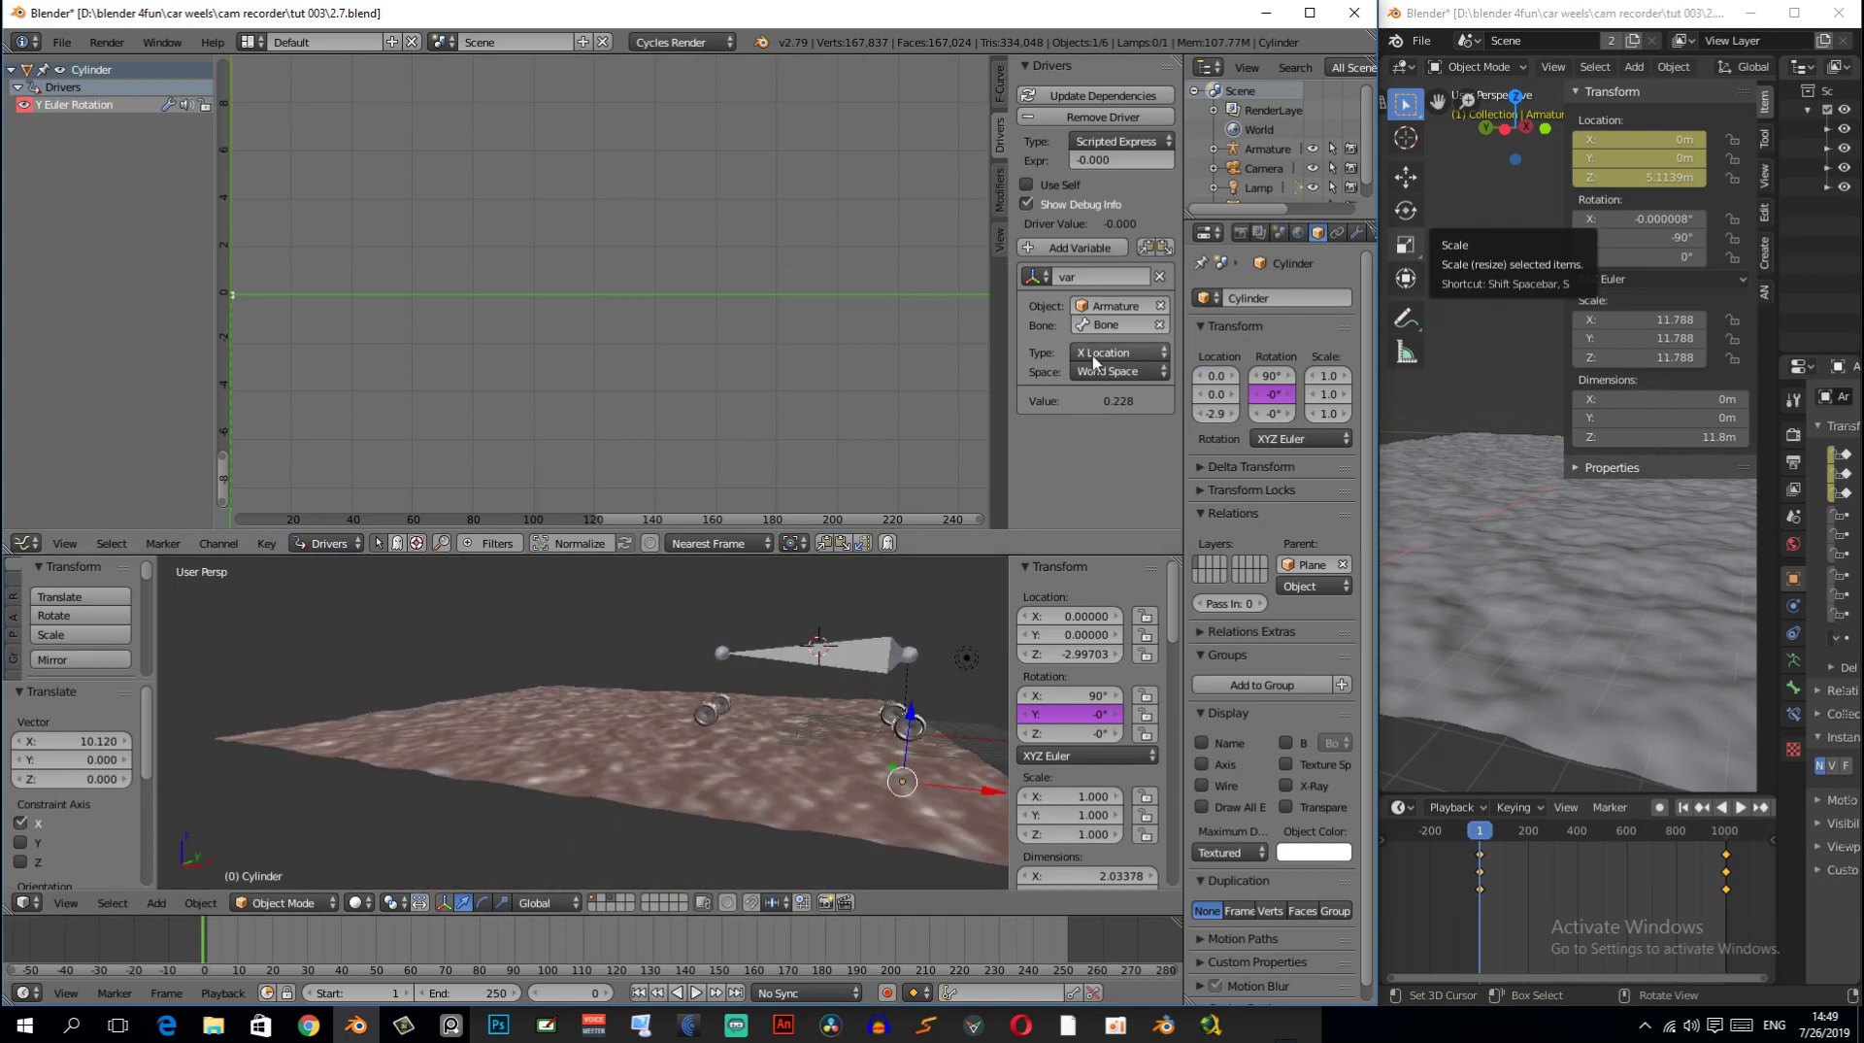
middle_drag(971, 602, 934, 637)
- Move the armature along X to about −4.827
right_click(837, 673)
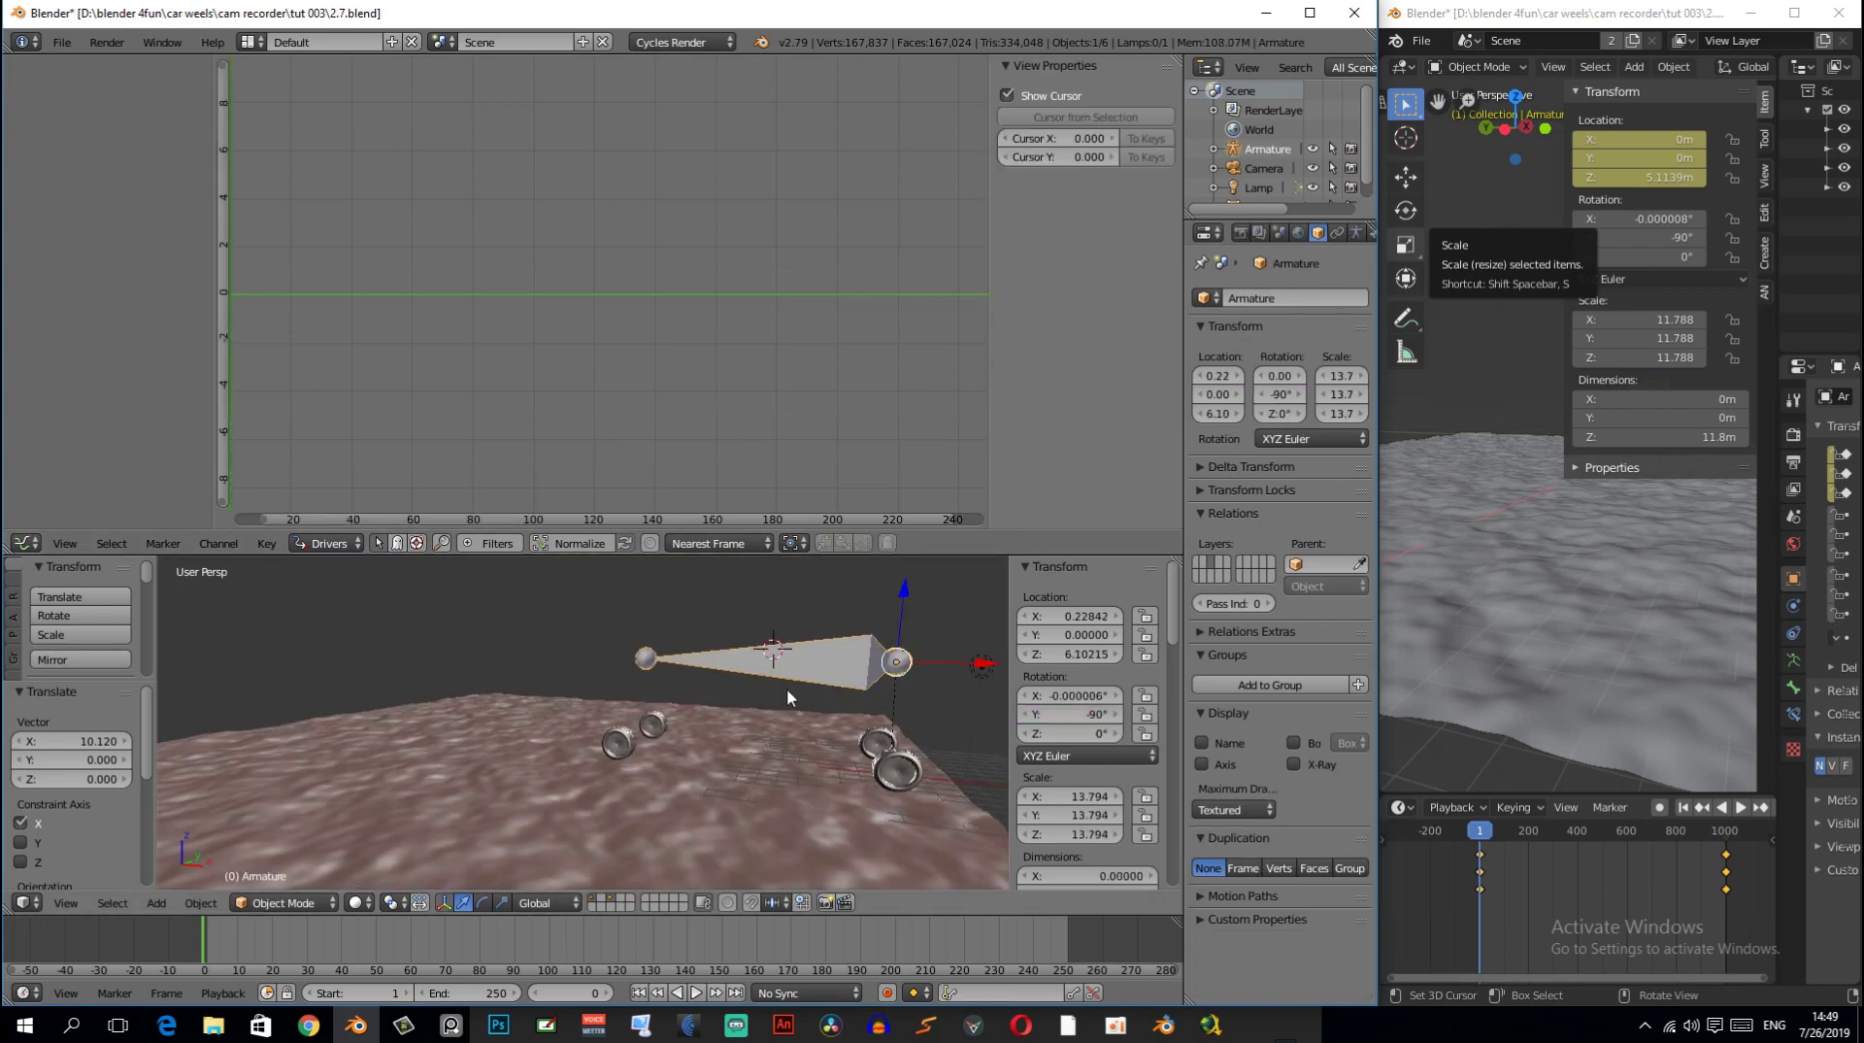
middle_drag(787, 693, 849, 740)
drag(910, 617, 701, 600)
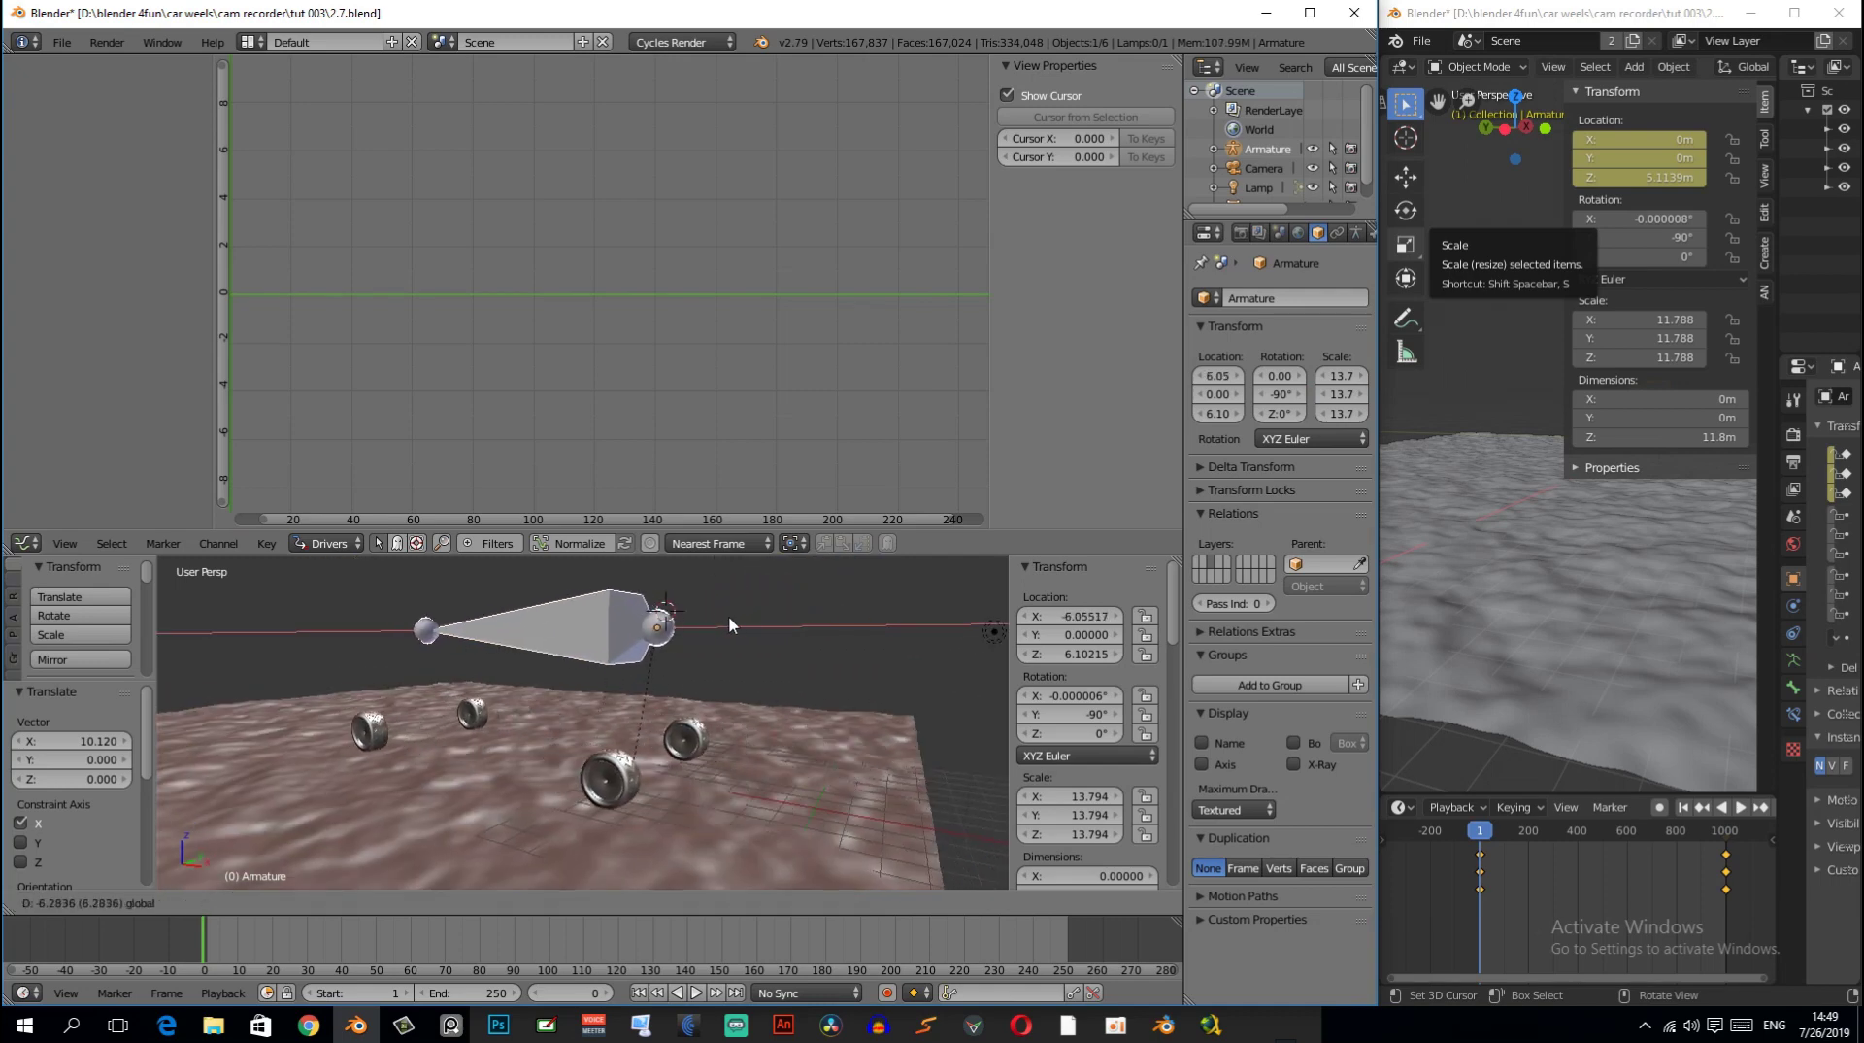
drag(701, 600, 755, 648)
scroll(755, 648, down, 4)
- Reselect the wheel so its driver variable shows −4.827
right_click(763, 701)
scroll(763, 701, up, 3)
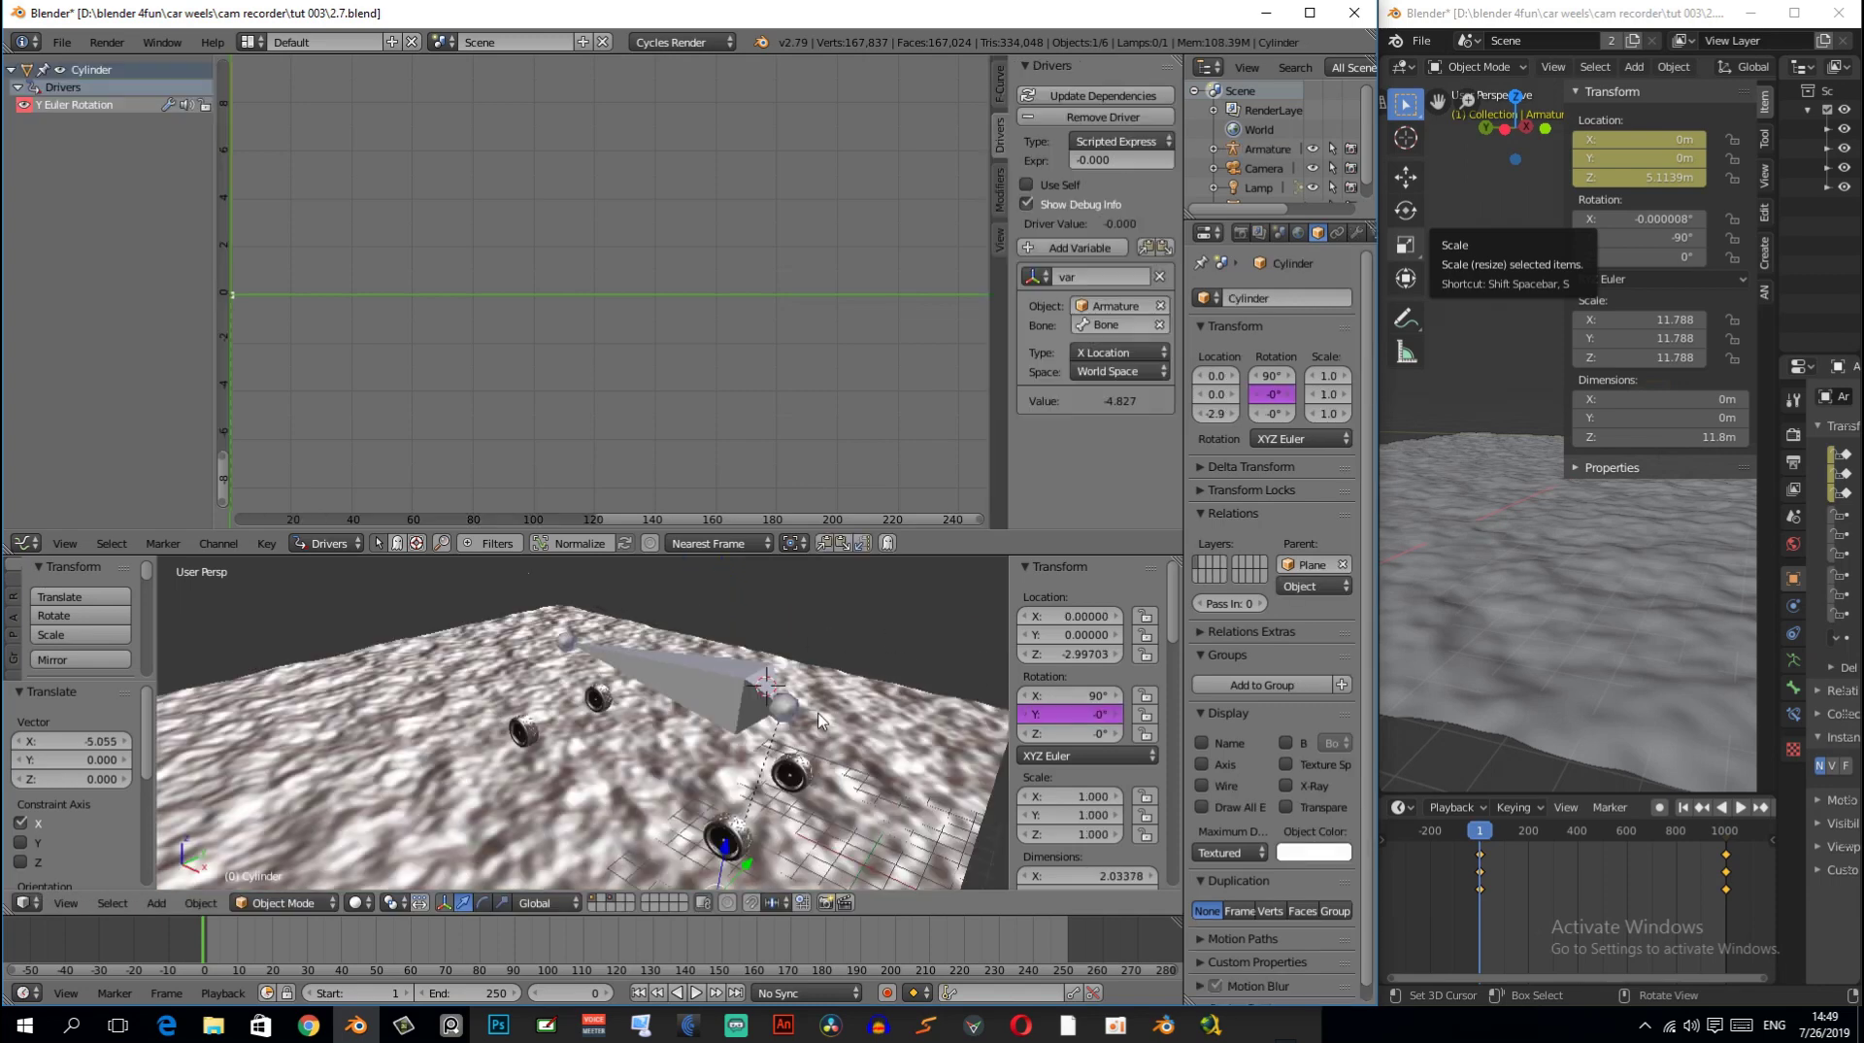
scroll(796, 707, up, 2)
scroll(833, 712, up, 2)
scroll(835, 713, up, 1)
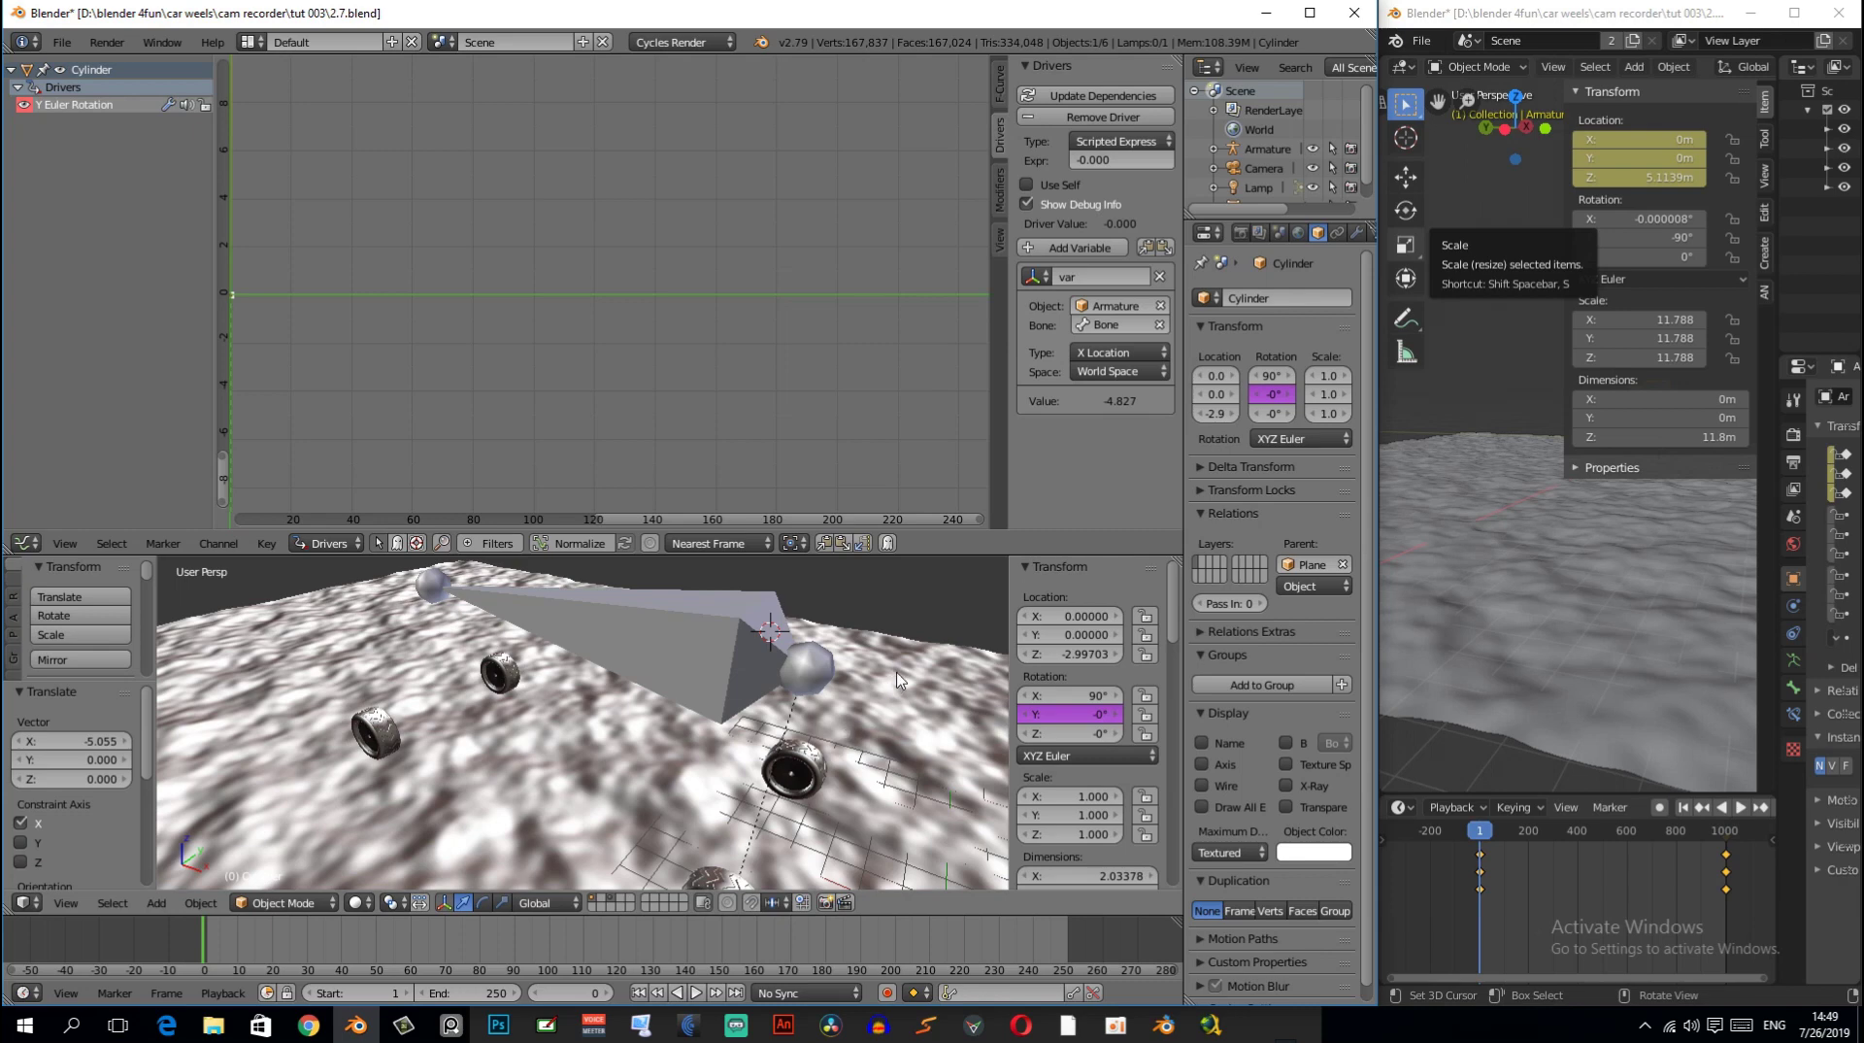
drag(1383, 441, 434, 512)
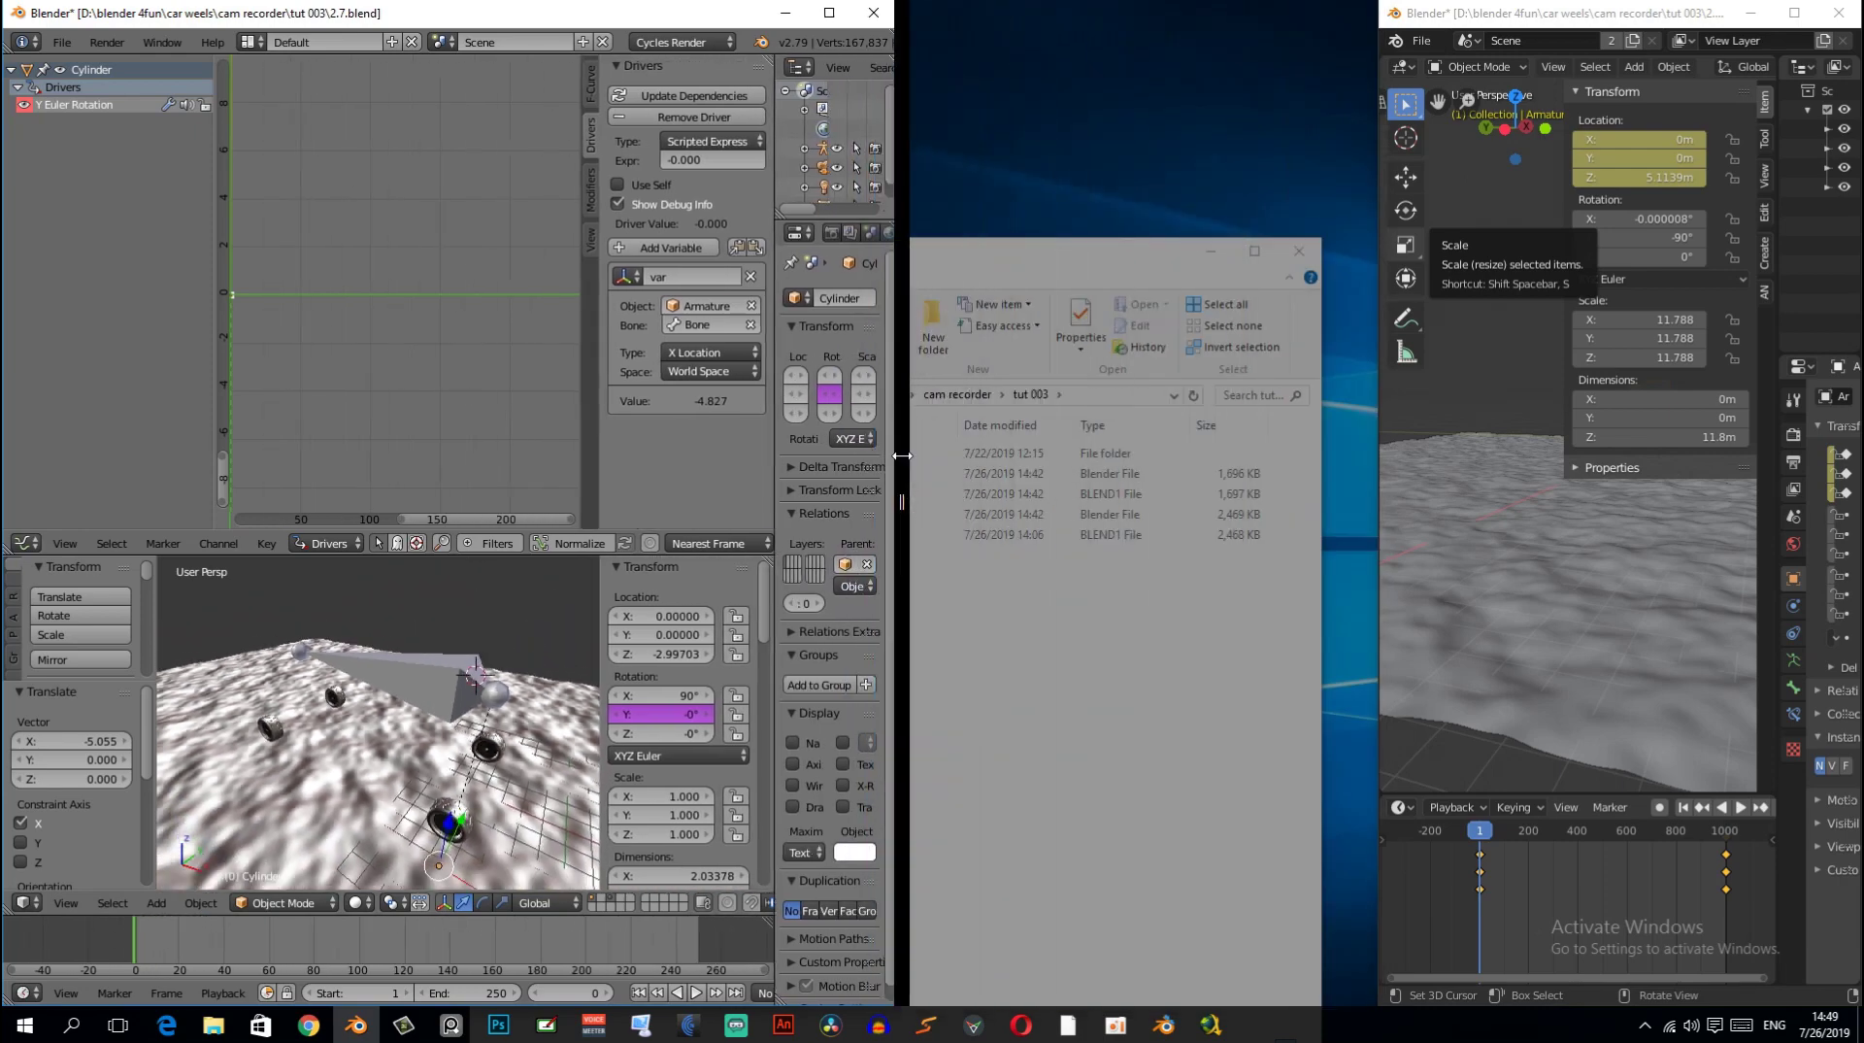
scroll(975, 594, up, 2)
scroll(977, 573, up, 2)
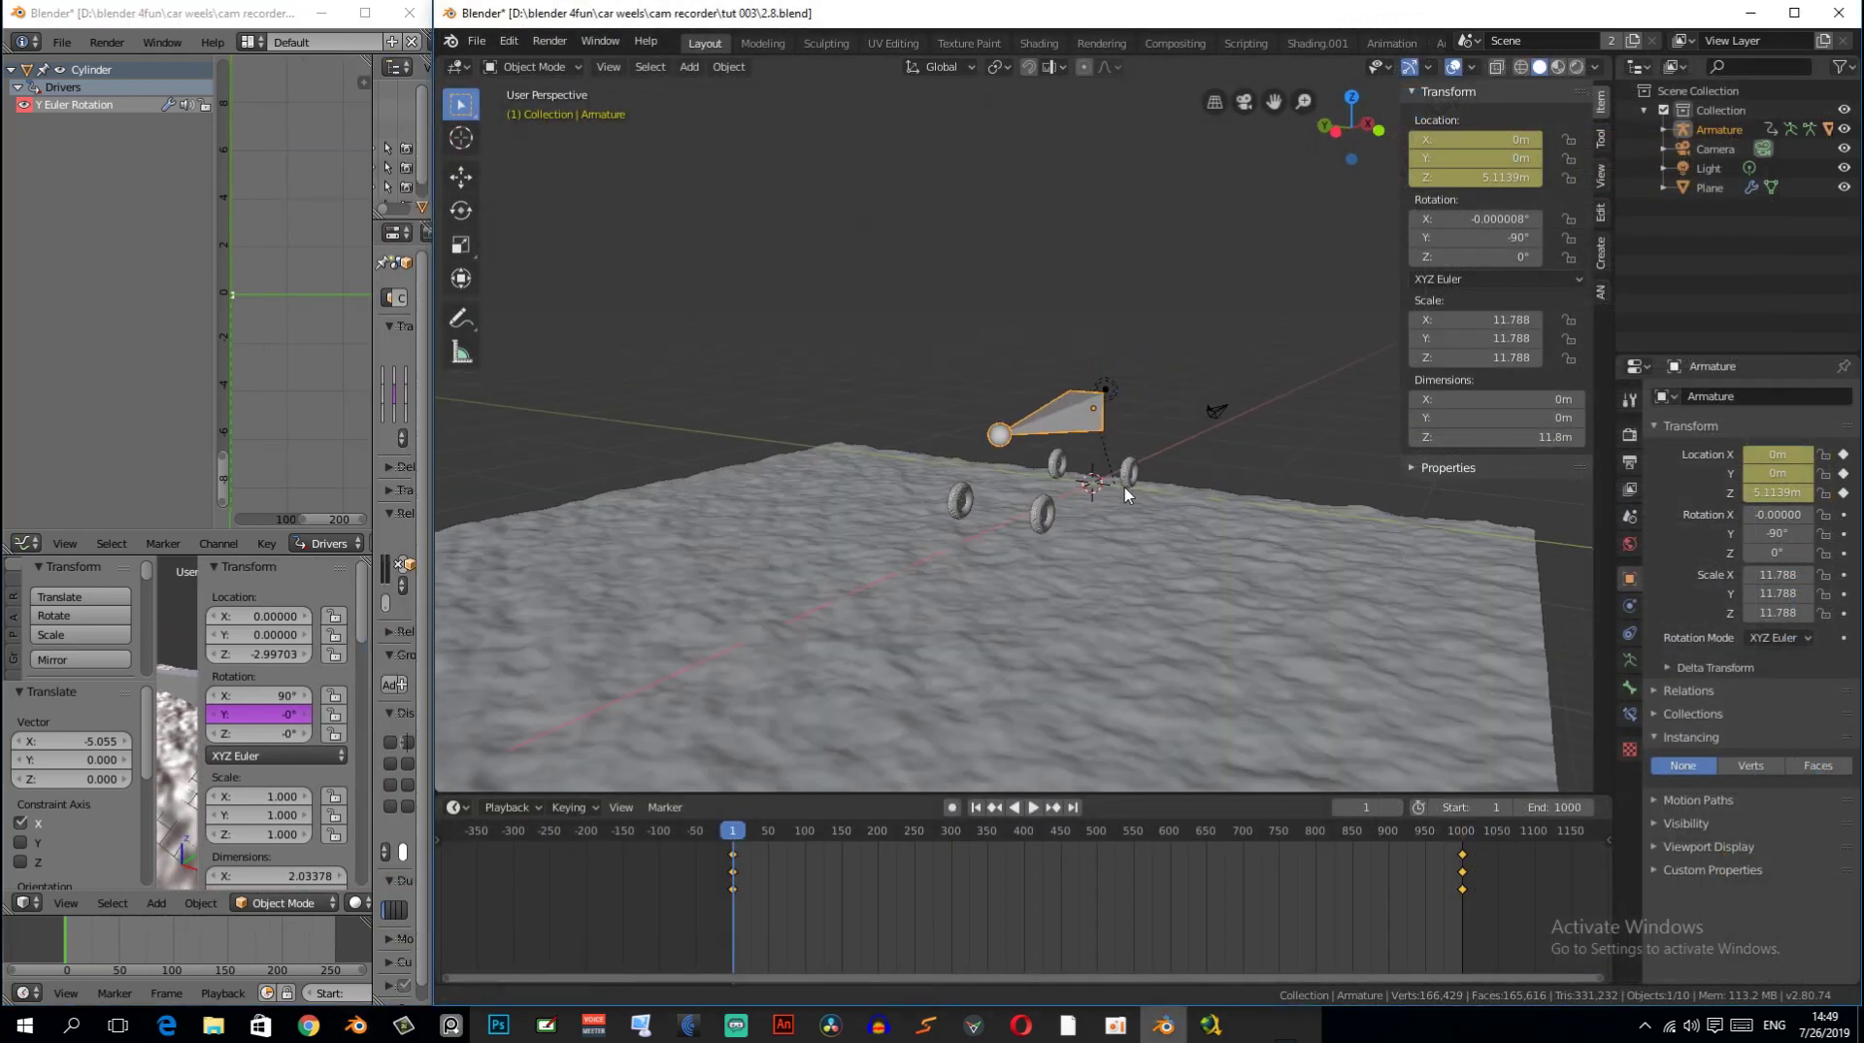
scroll(977, 542, up, 3)
scroll(950, 555, up, 2)
mouse_move(949, 555)
middle_down()
mouse_move(1048, 545)
mouse_move(994, 528)
mouse_move(1093, 549)
mouse_move(1075, 520)
mouse_move(1068, 549)
mouse_move(1010, 505)
middle_up()
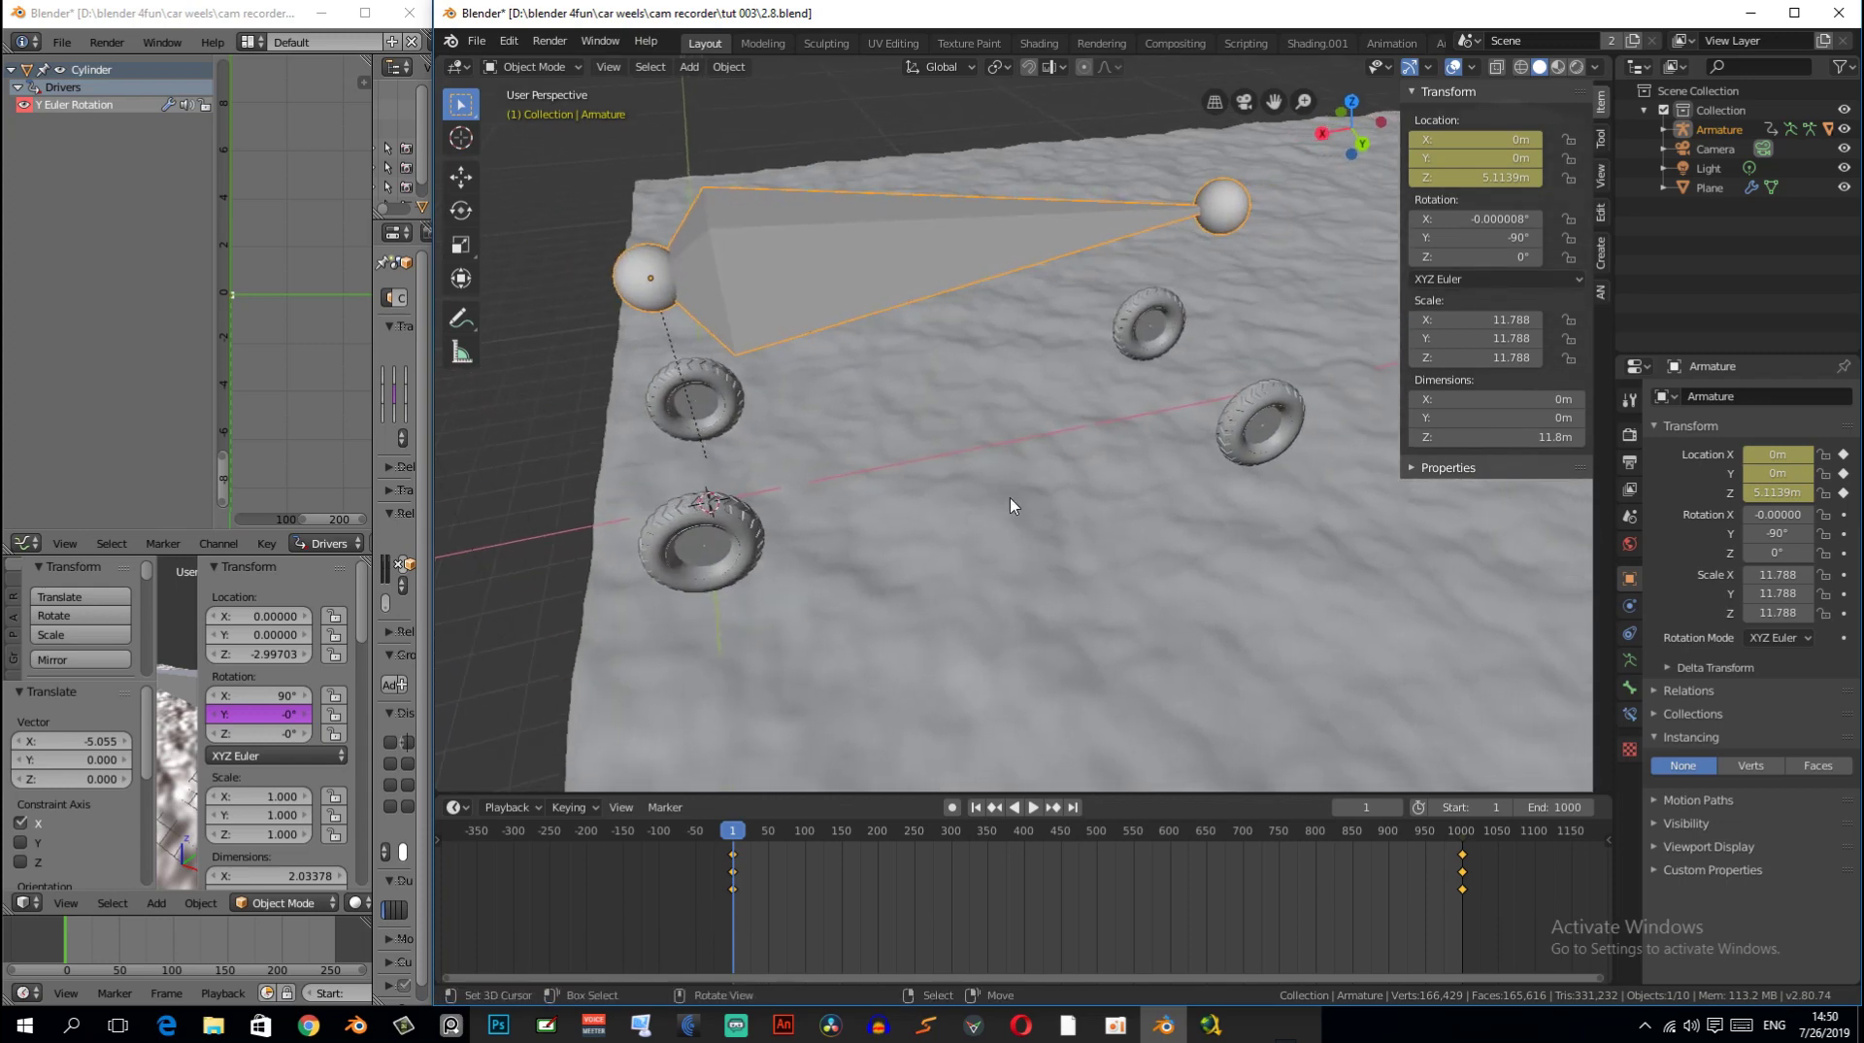
- Add a cube mesh at a 3D cursor placed between the wheels
click(971, 434)
middle_drag(971, 434, 974, 412)
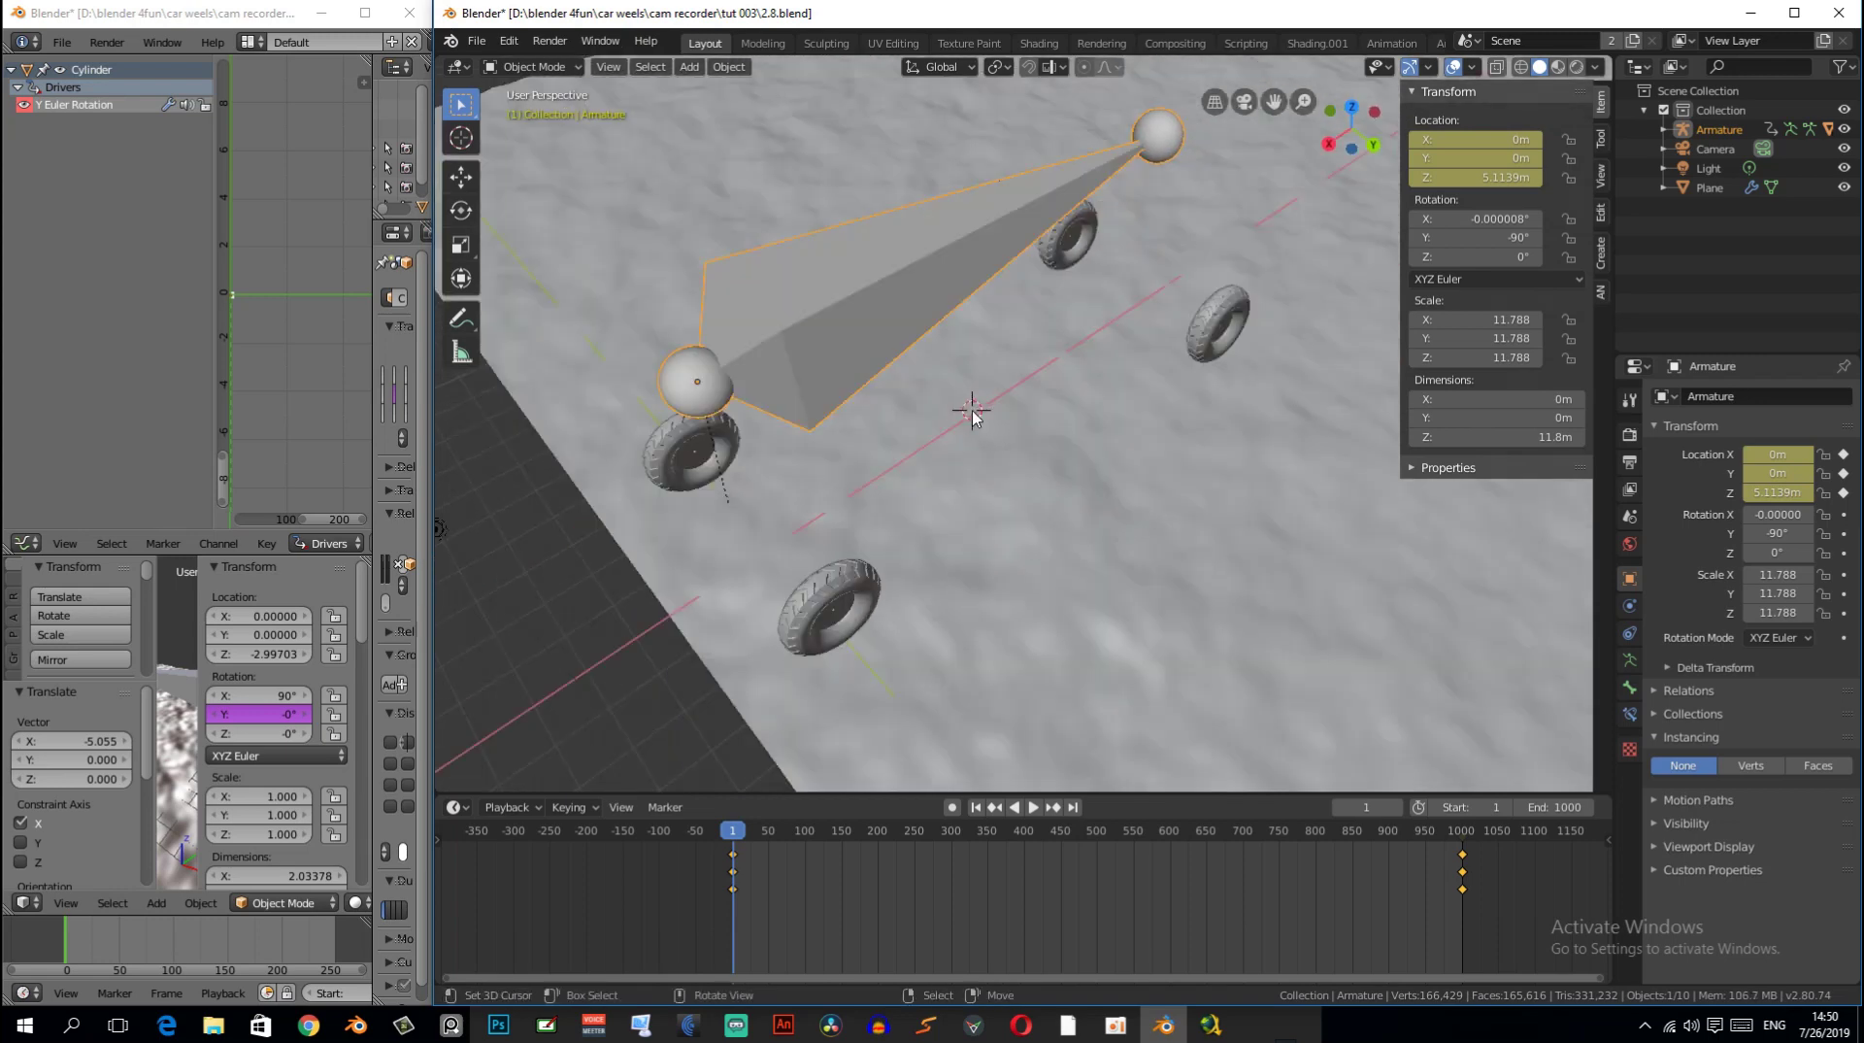
key(shift+a)
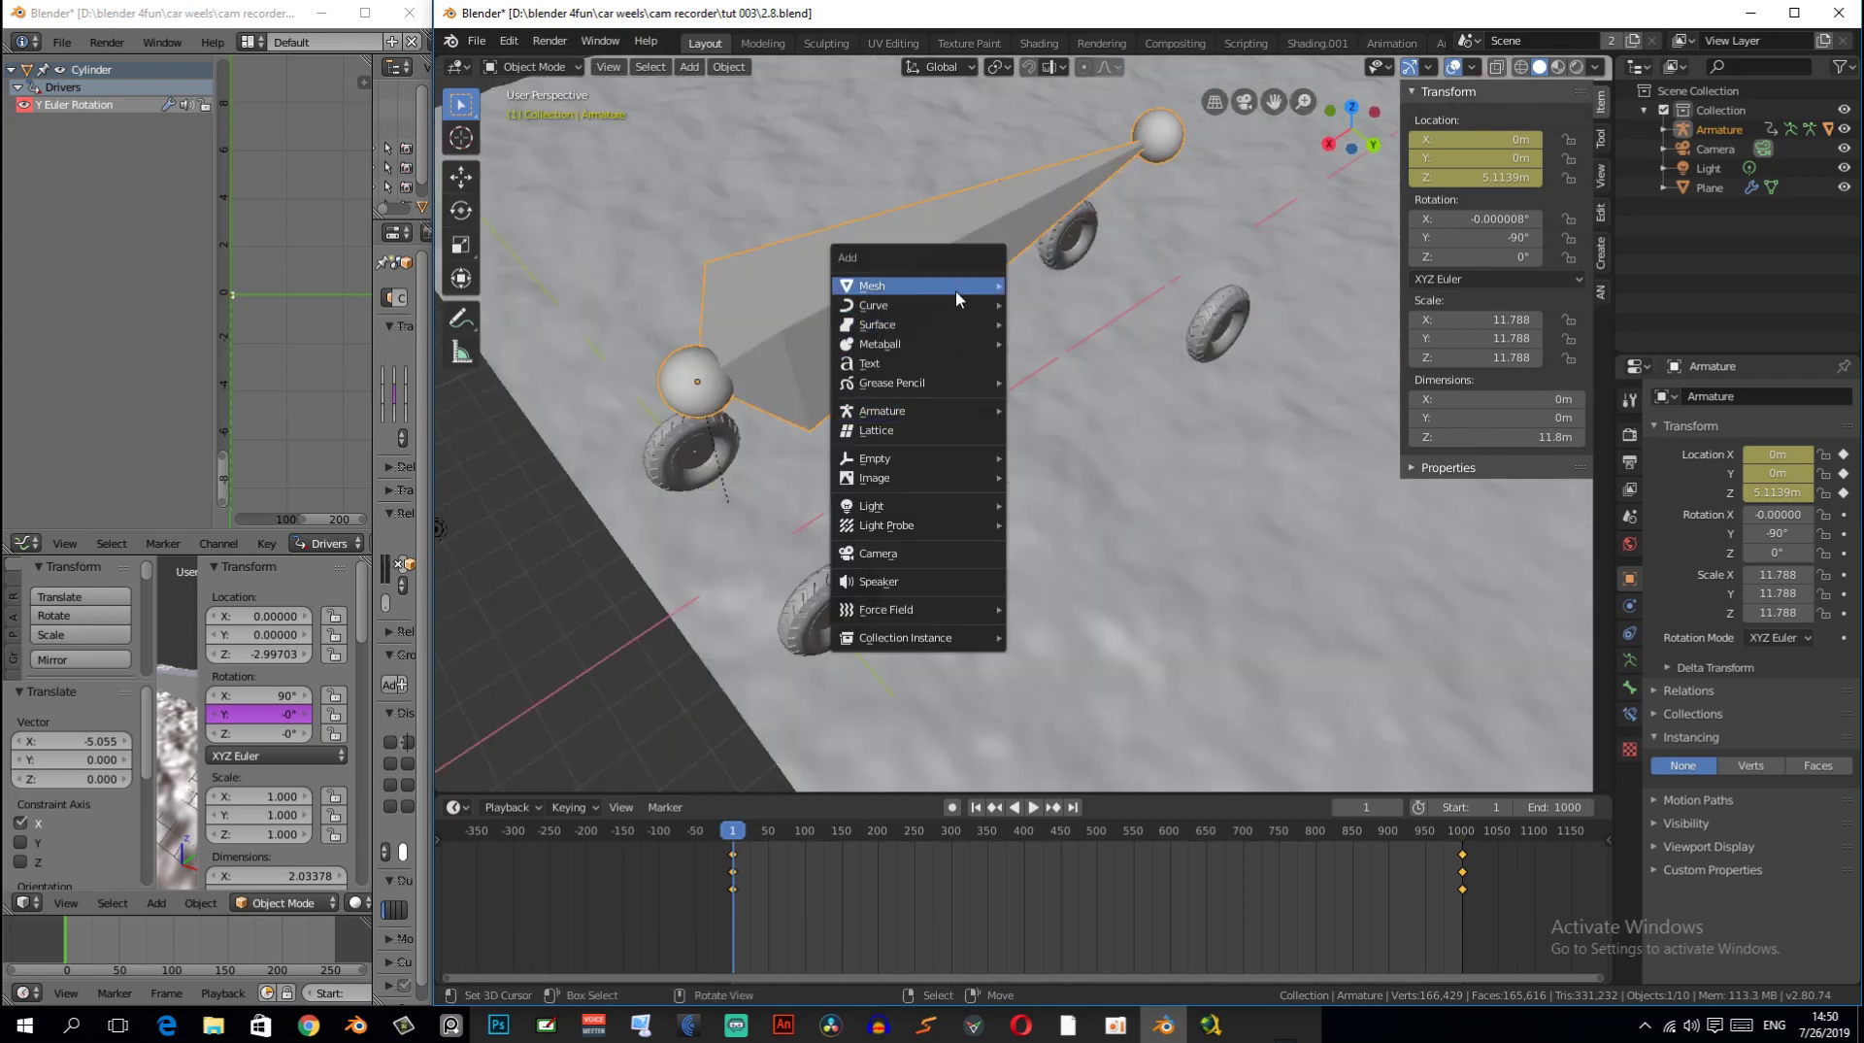
mouse_move(914, 285)
click(1068, 304)
mouse_move(1118, 396)
middle_down()
mouse_move(1046, 314)
mouse_move(1055, 406)
middle_up()
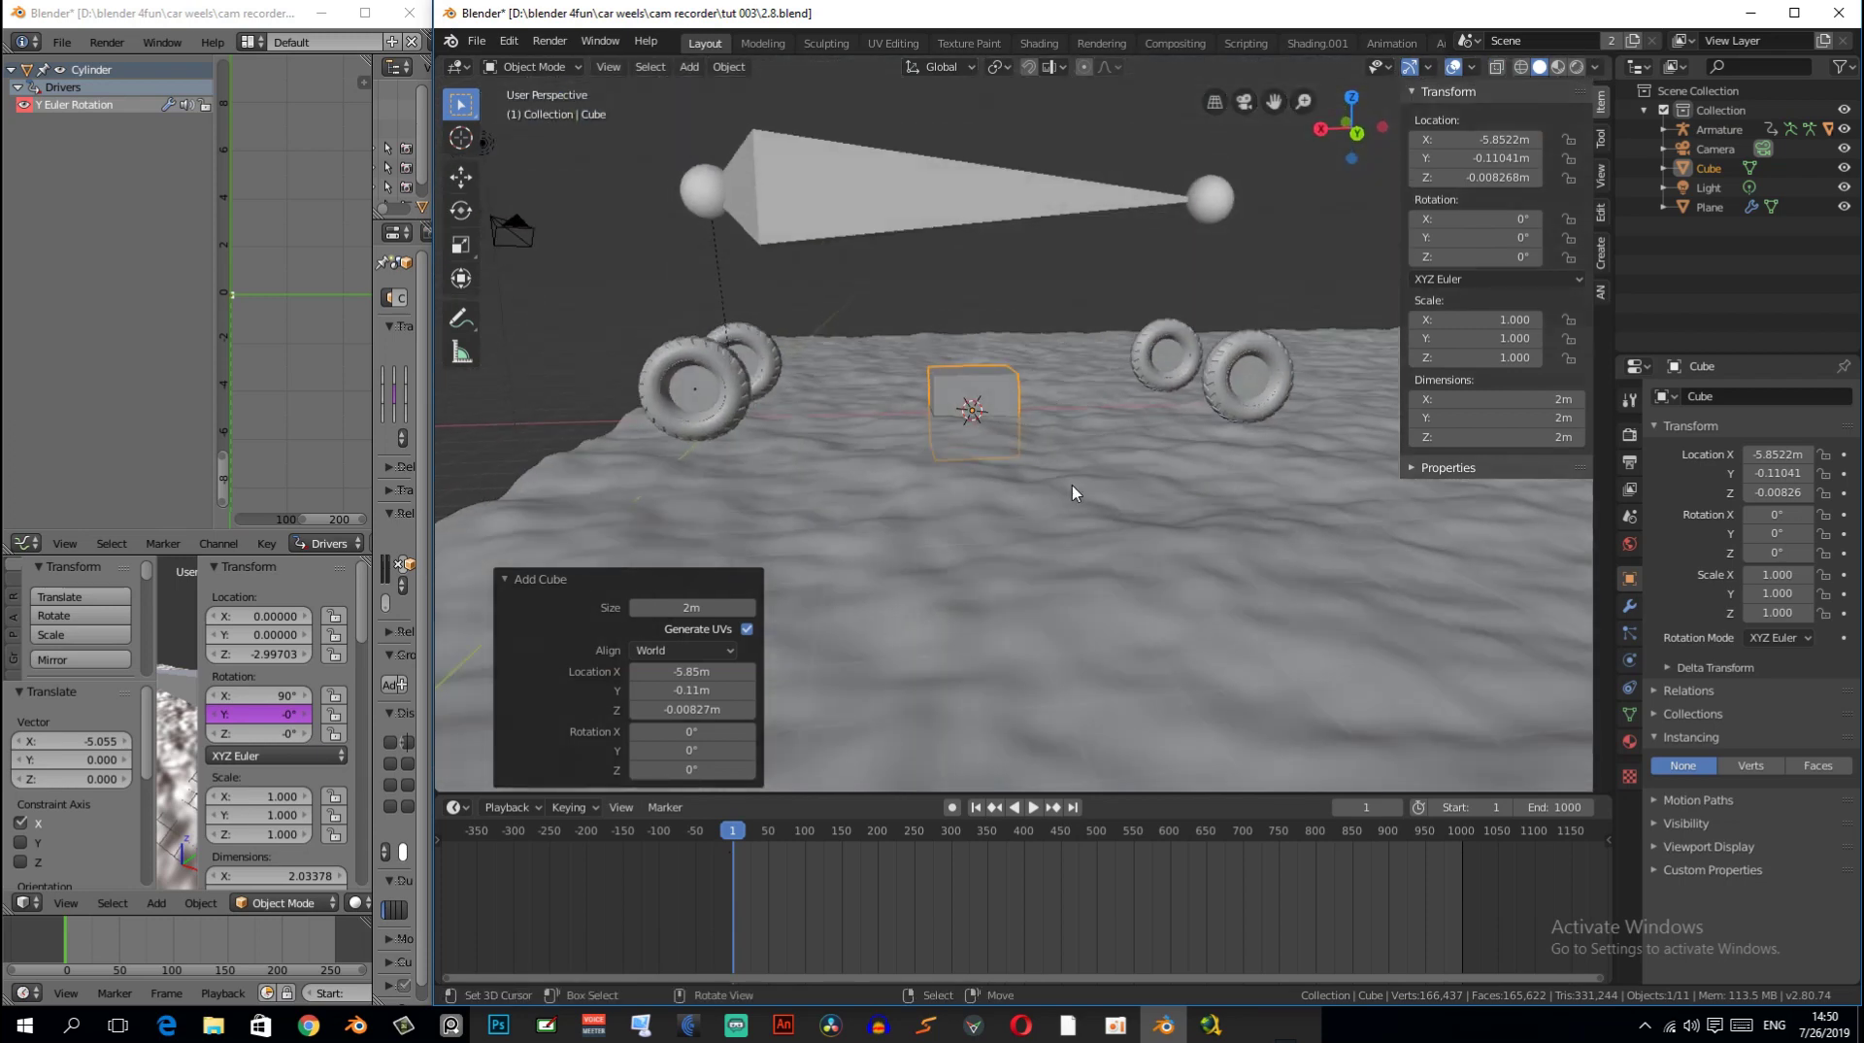
- Stretch the cube's geometry along X to 12.5 m long in Edit Mode
key(Tab)
middle_drag(1071, 485, 1054, 467)
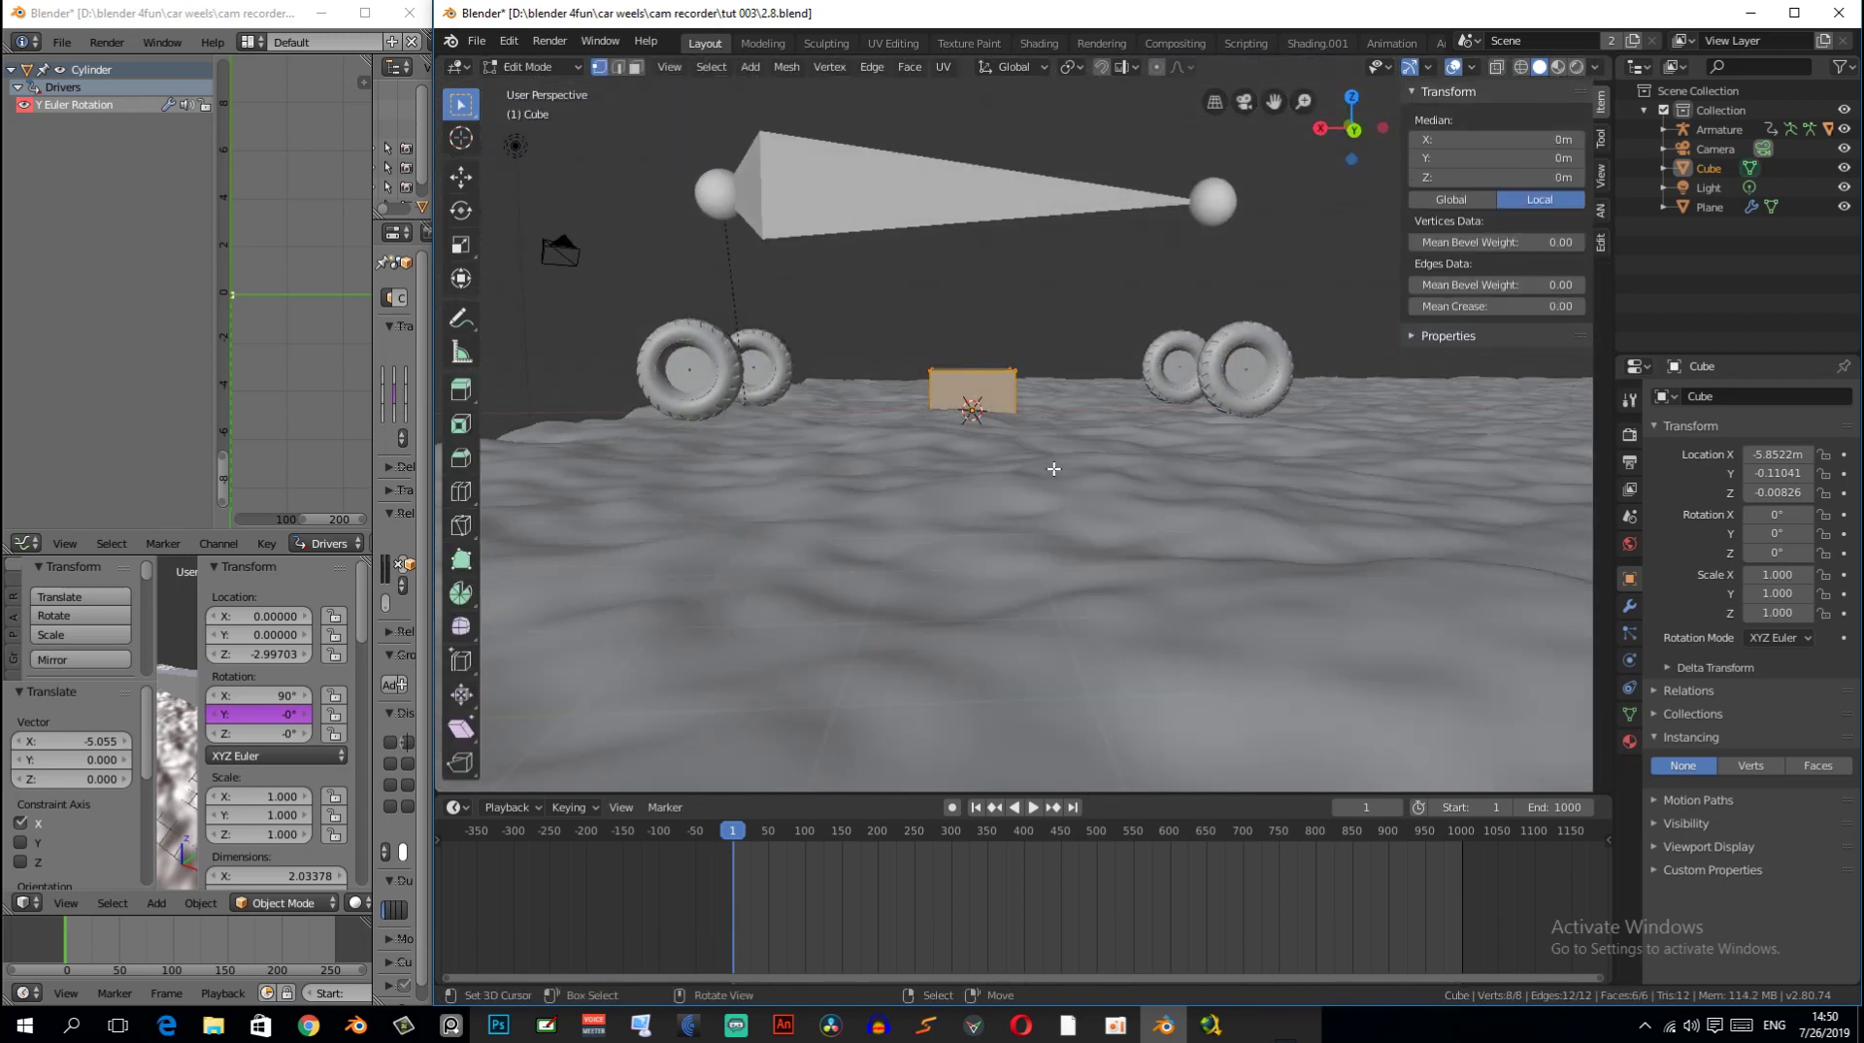
key(s)
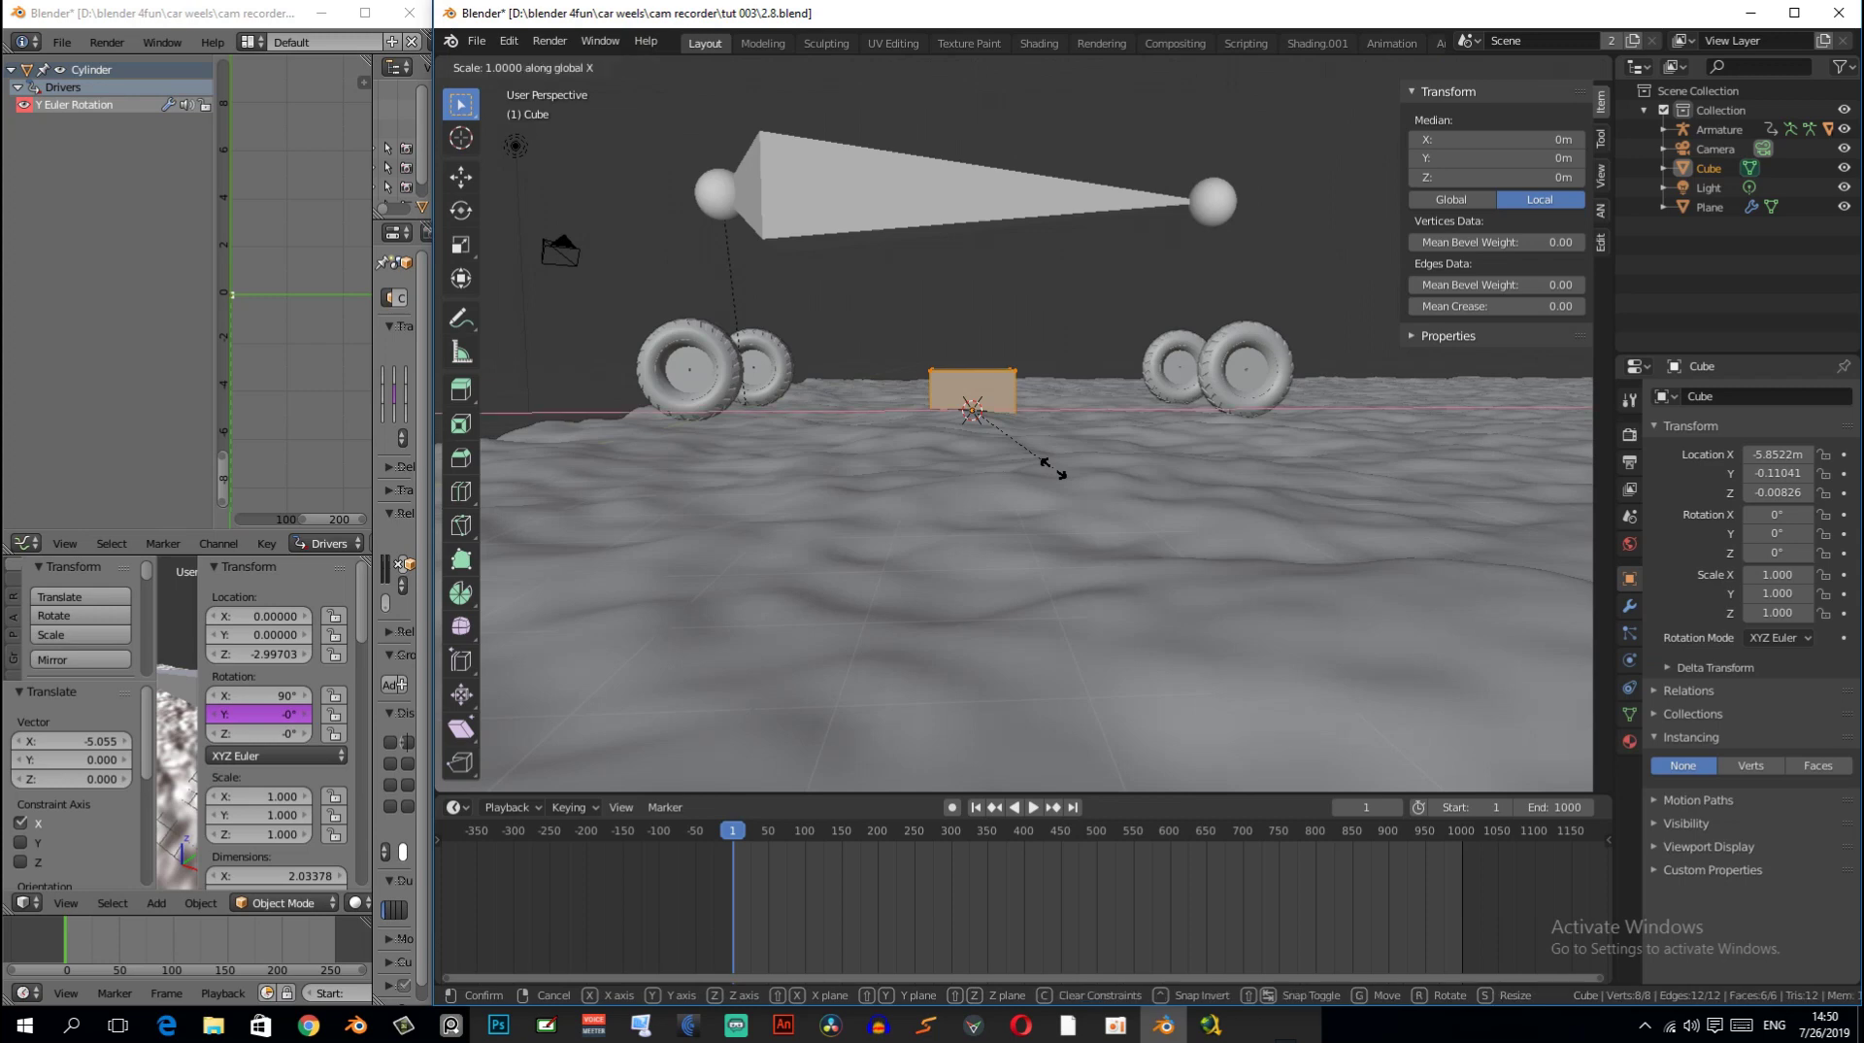
click(1568, 424)
middle_drag(1568, 425, 1229, 494)
key(Tab)
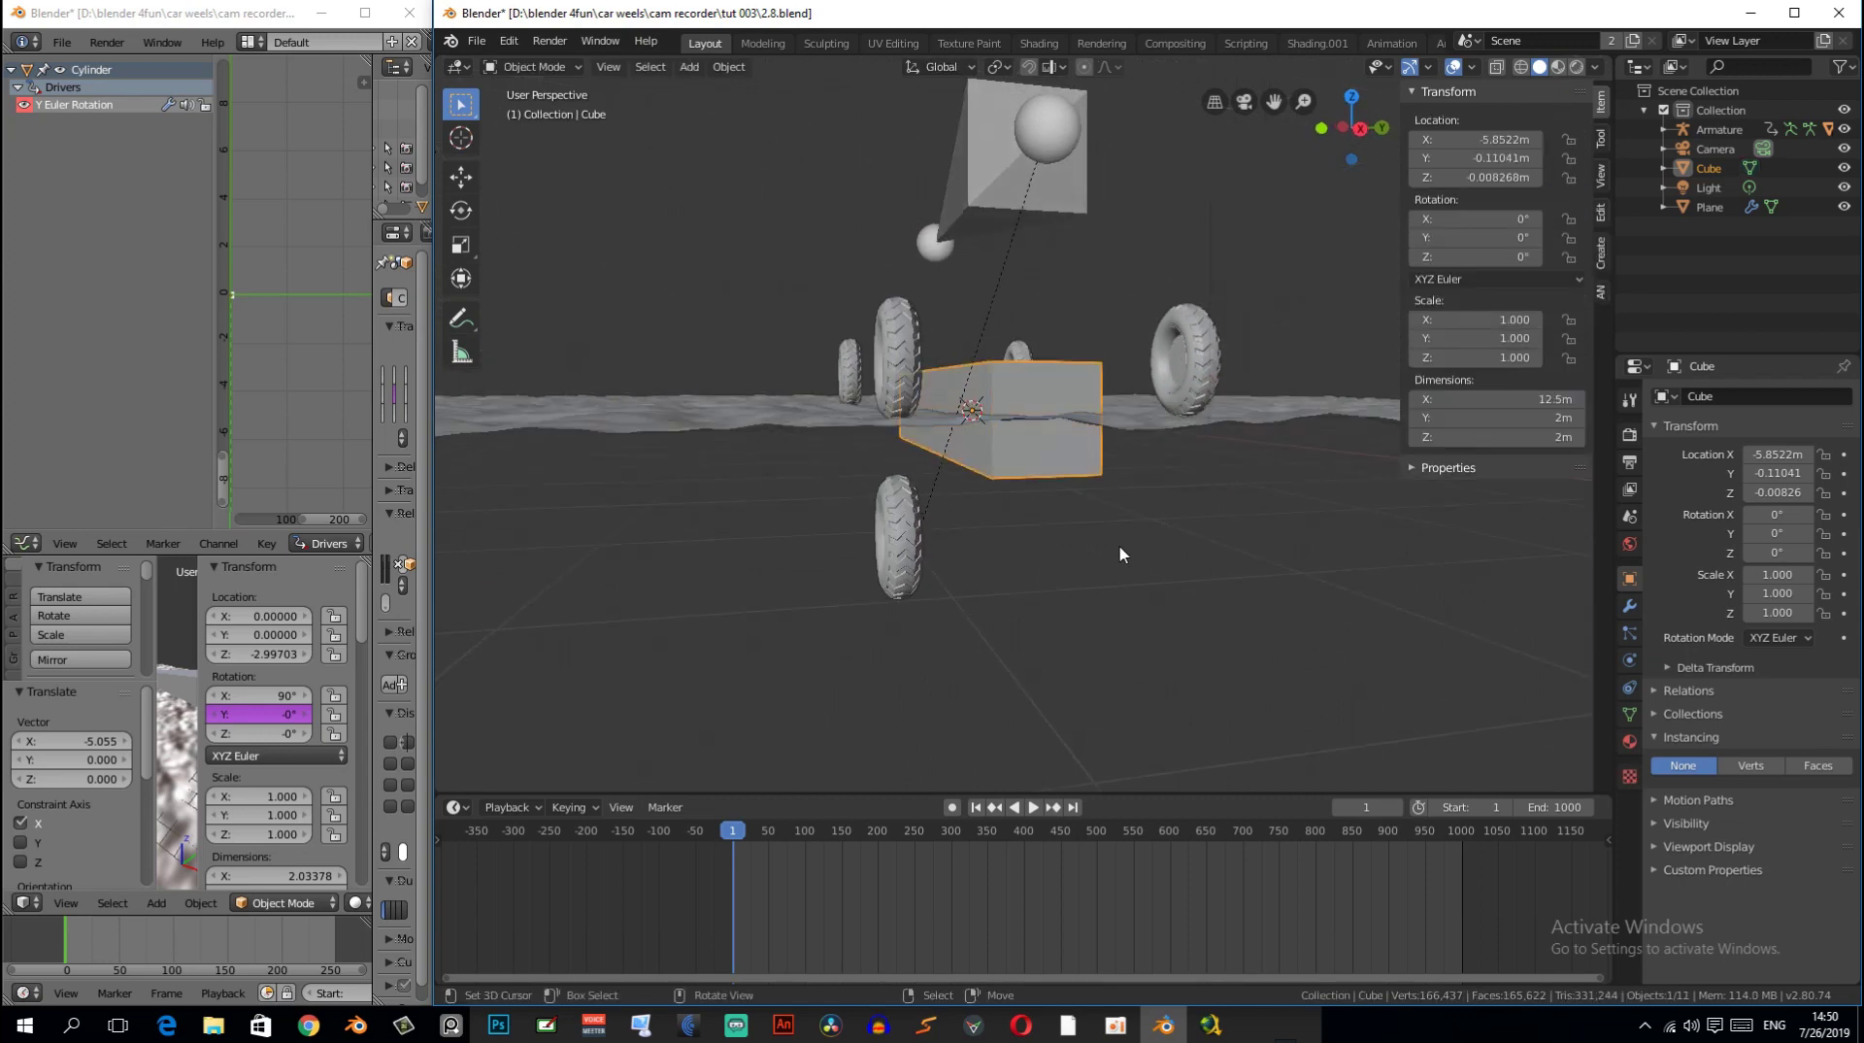
- Raise the cube to Z 1.9049 m and view the car from the top
key(g)
key(z)
click(1133, 475)
key(KP_7)
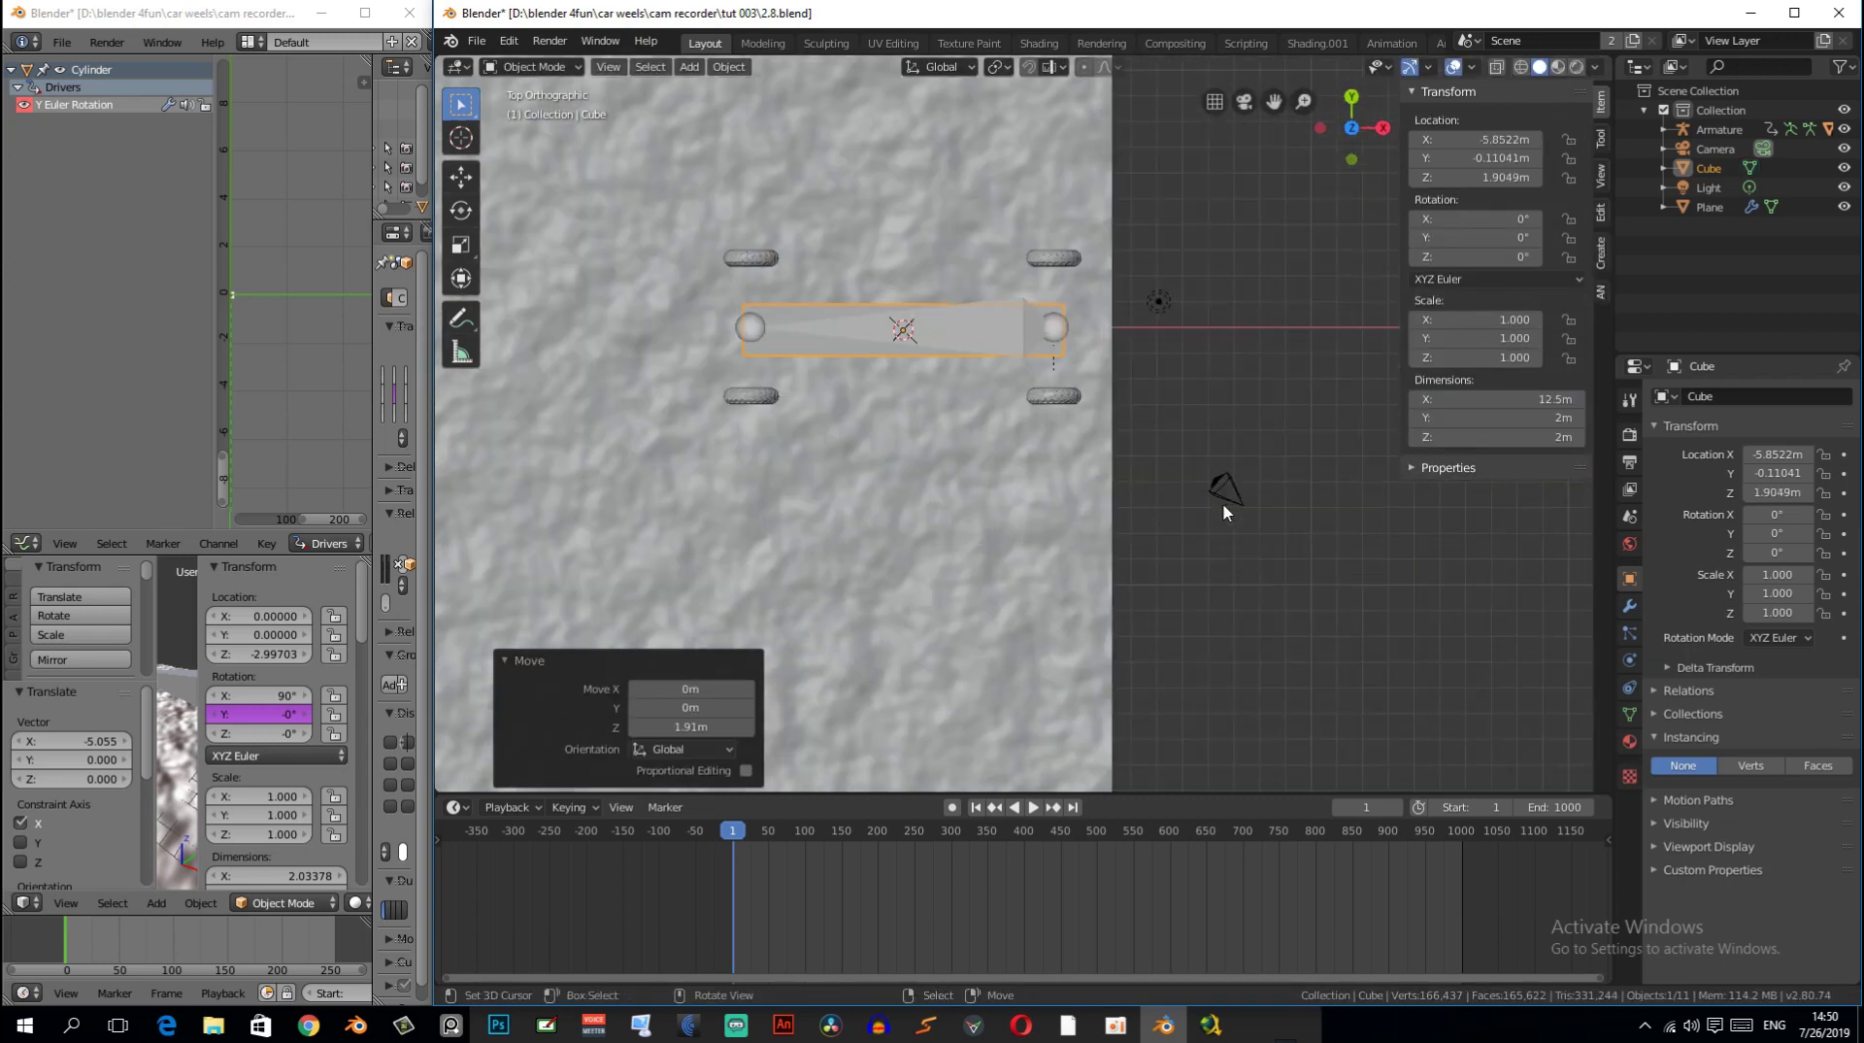
scroll(1224, 510, up, 1)
scroll(1225, 513, up, 1)
scroll(1225, 517, up, 1)
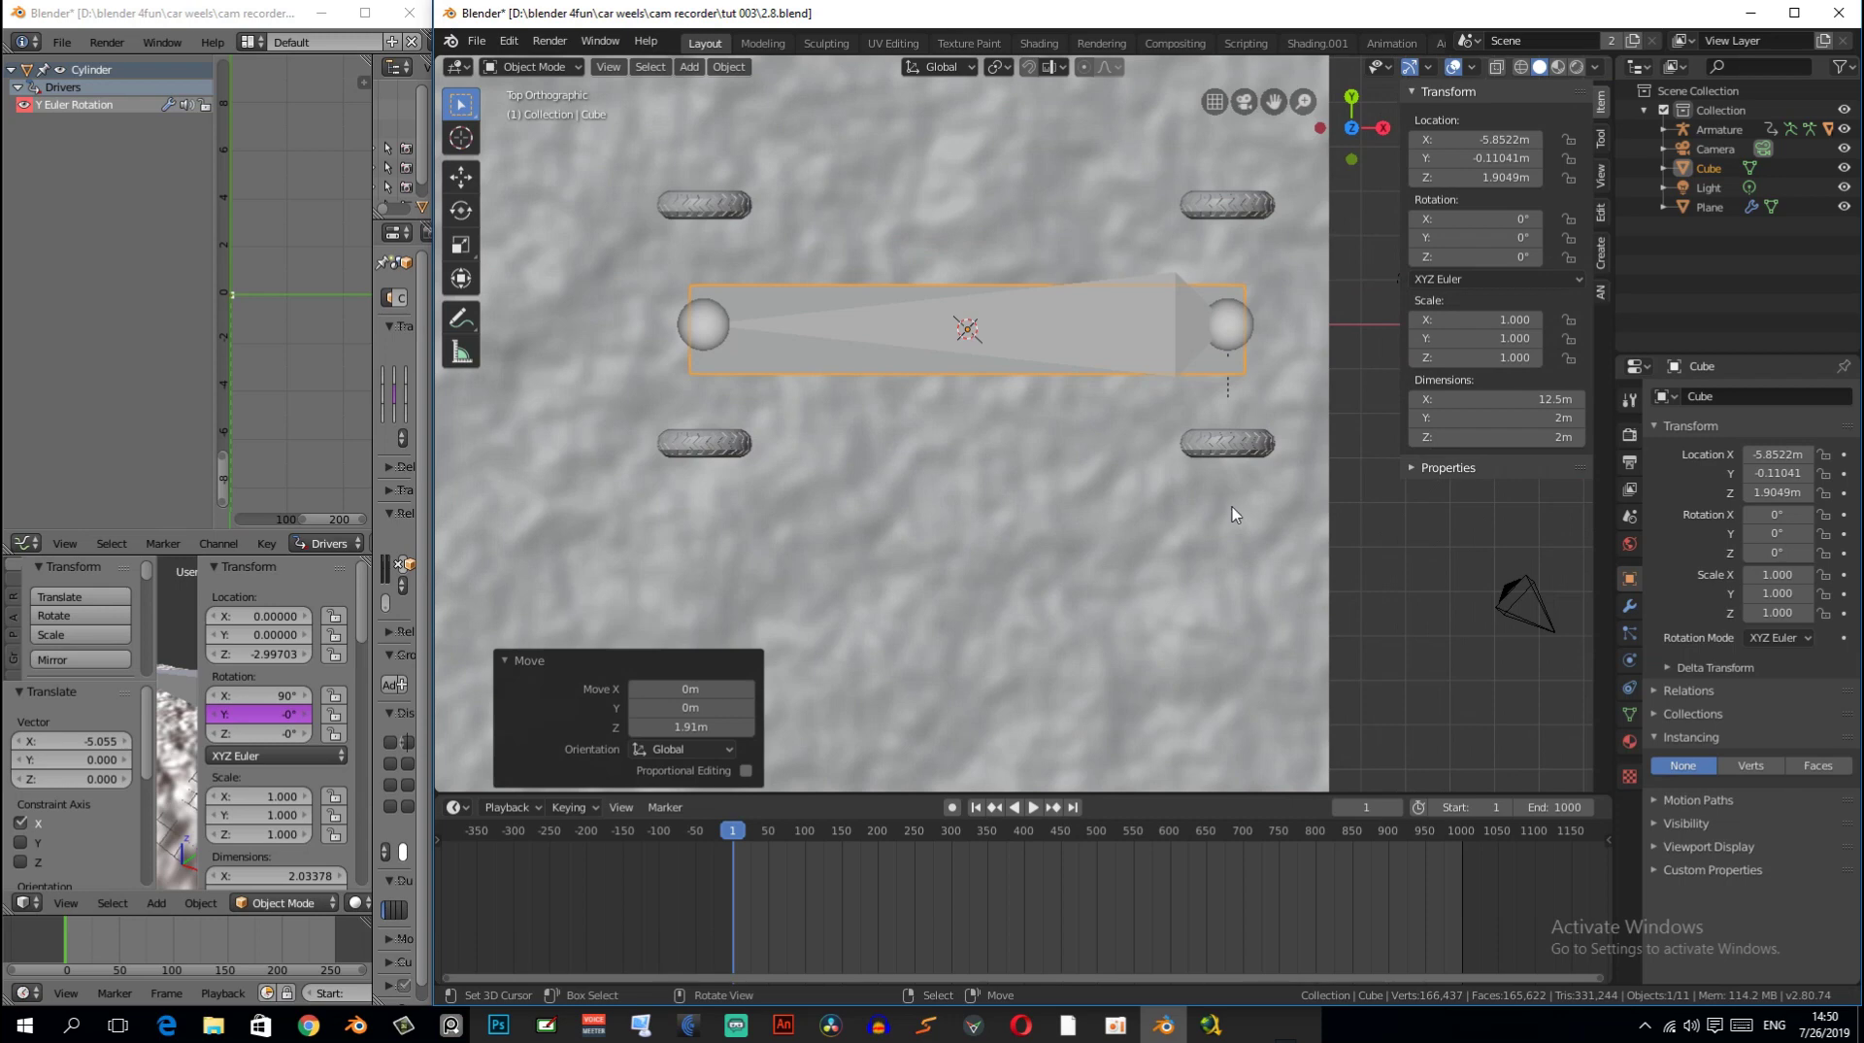
- Widen the cube's geometry to 4.32 m so it spans the wheels
key(Tab)
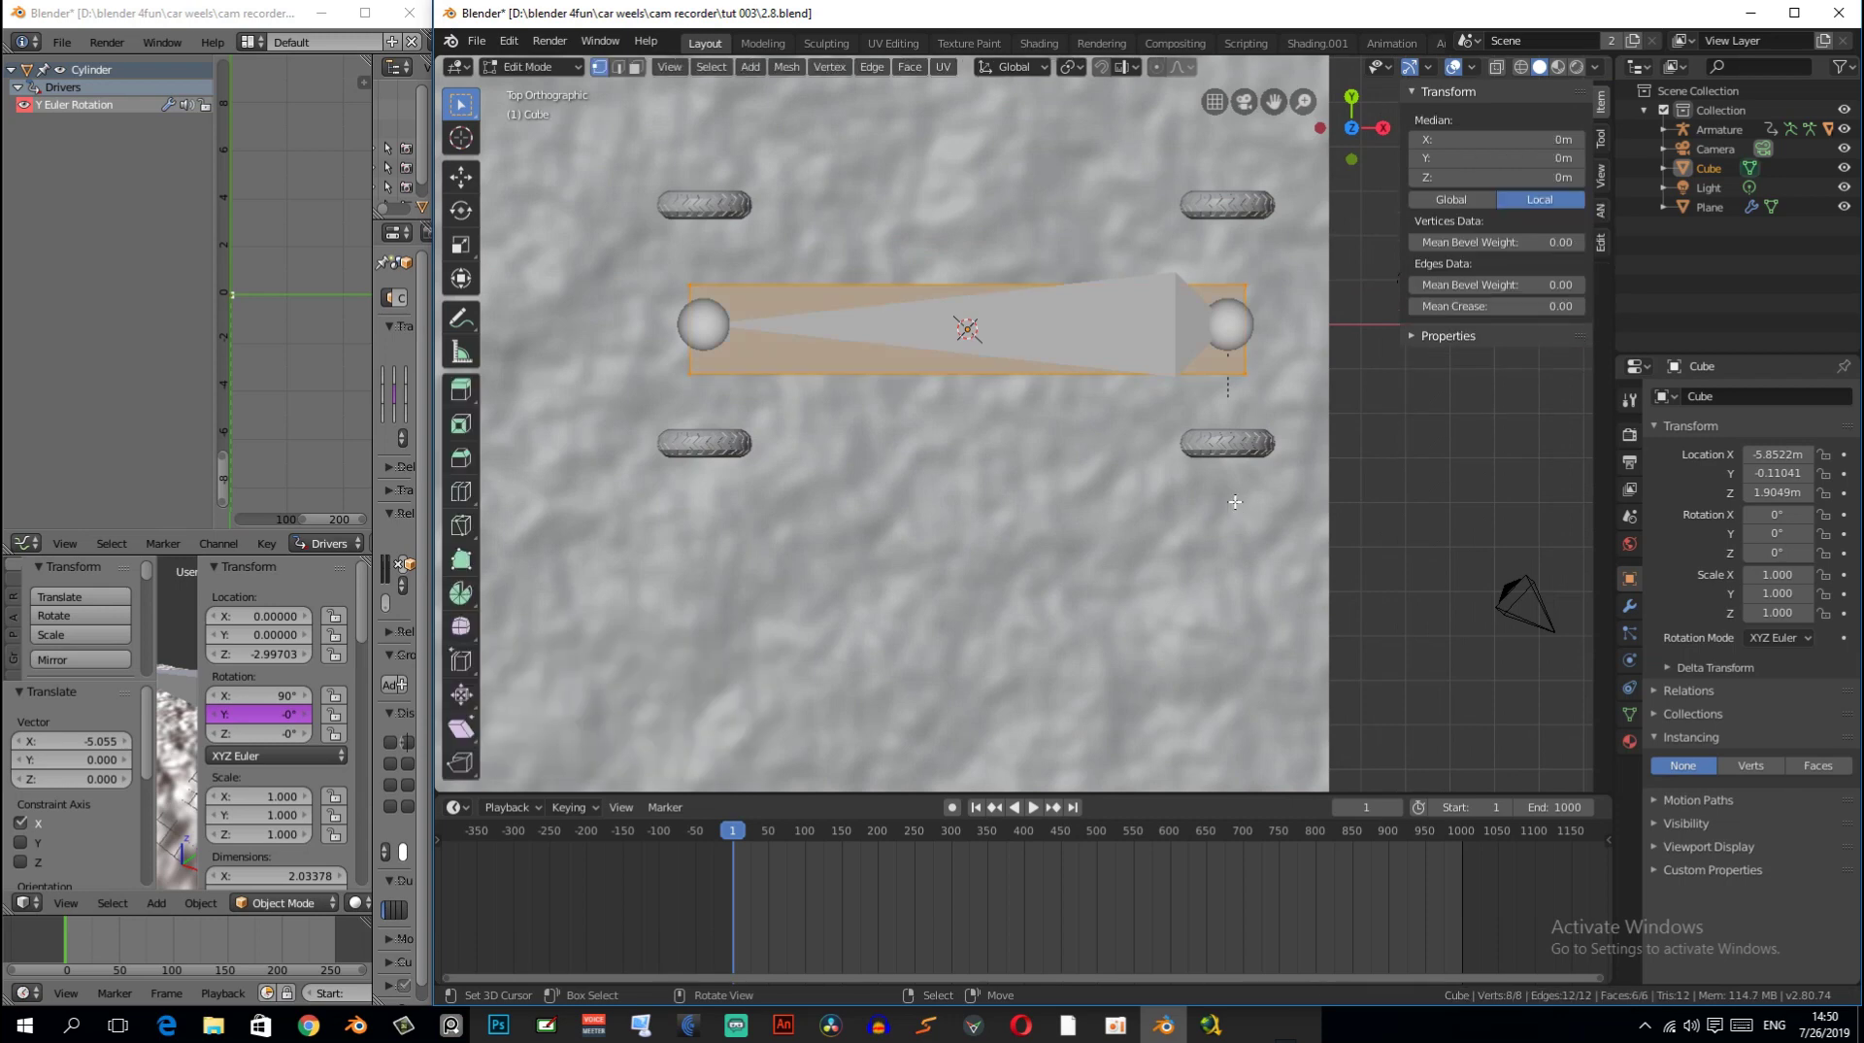
key(s)
key(x)
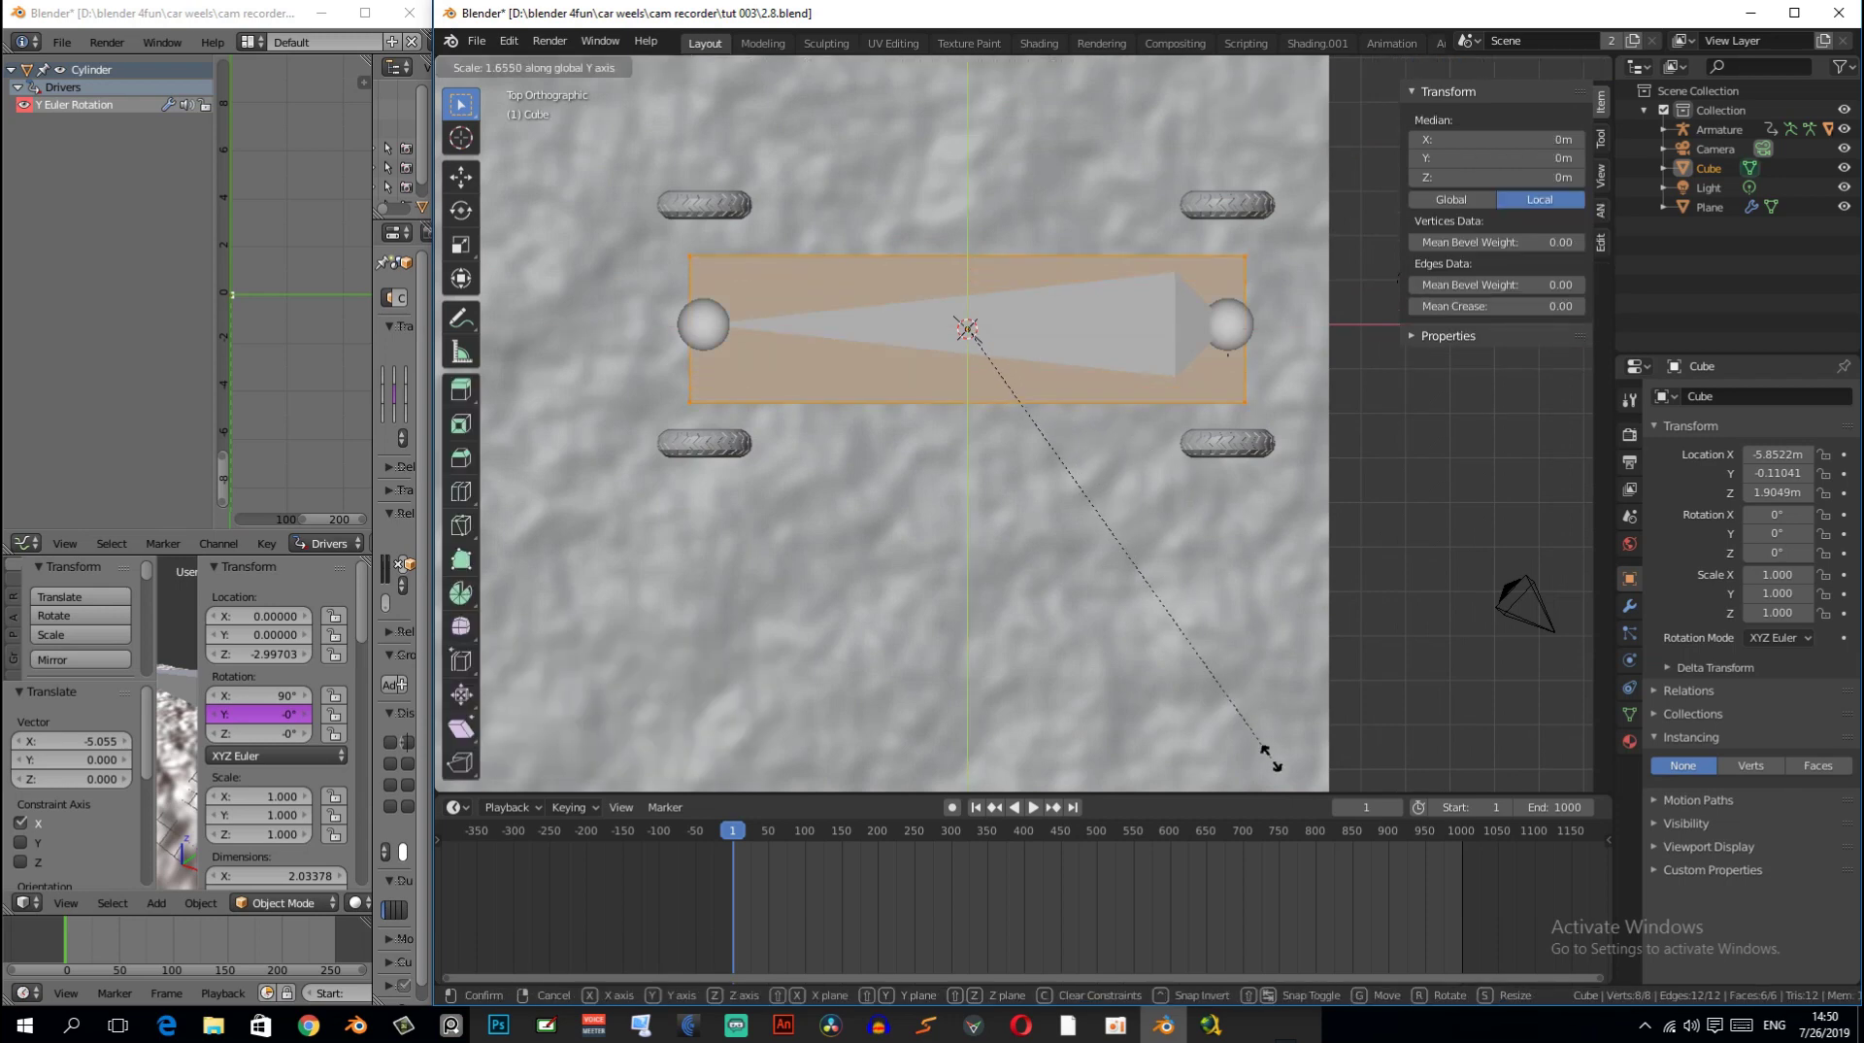
click(1270, 757)
key(Tab)
- Centre the cube between the wheels along Y and save the file
key(g)
key(x)
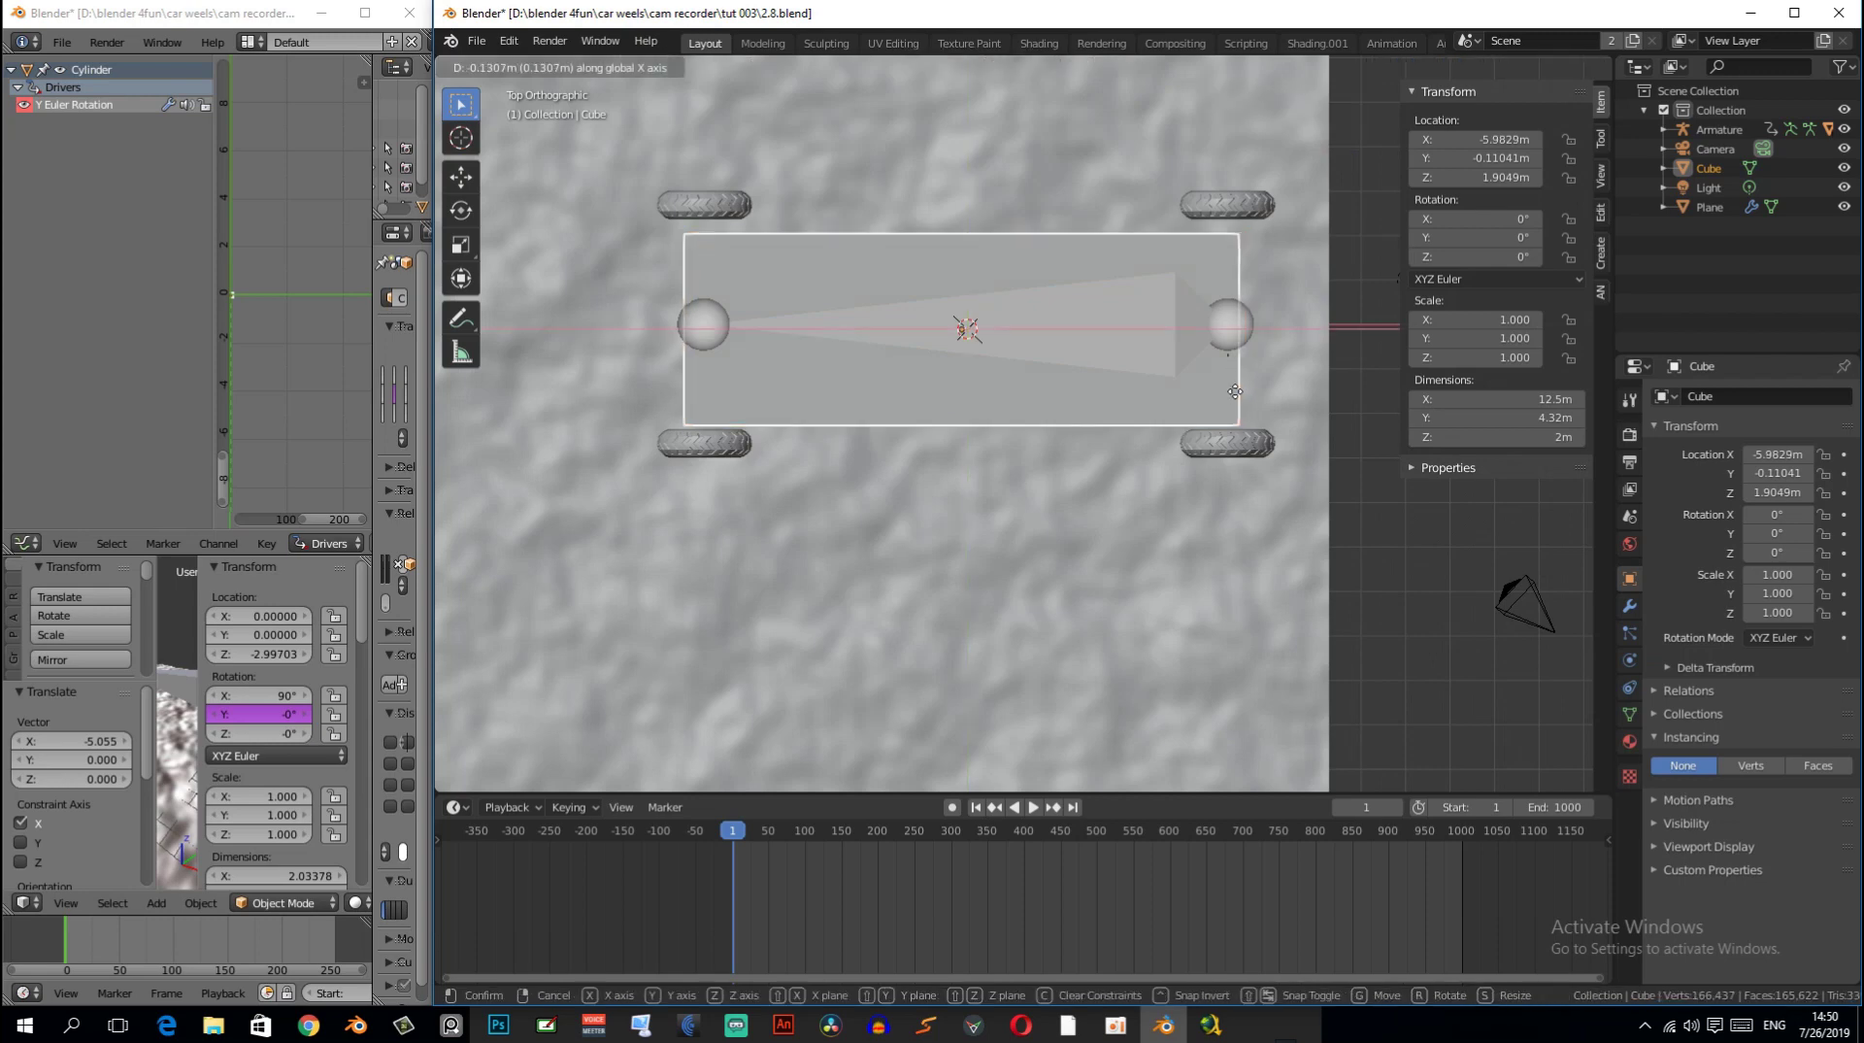
key(y)
click(1225, 371)
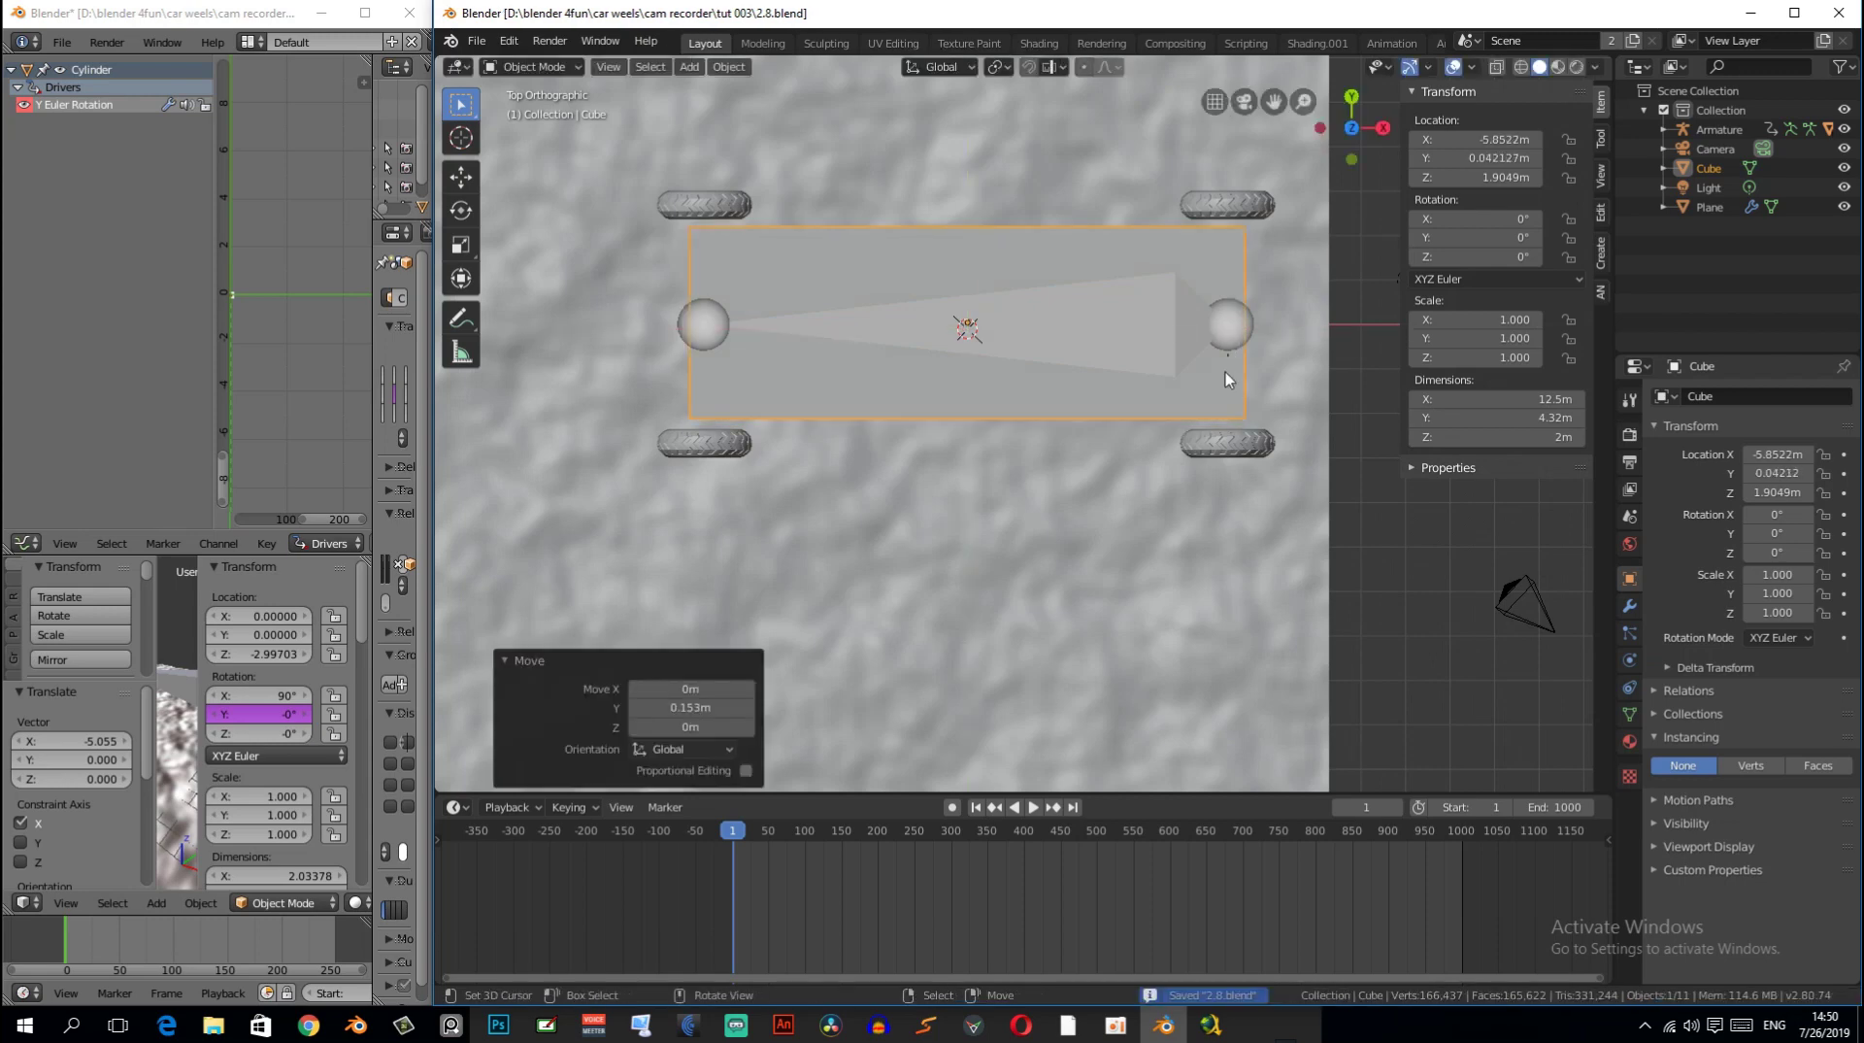
key(ctrl+s)
mouse_move(1225, 371)
middle_down()
mouse_move(1098, 370)
mouse_move(965, 311)
mouse_move(918, 250)
mouse_move(945, 313)
middle_up()
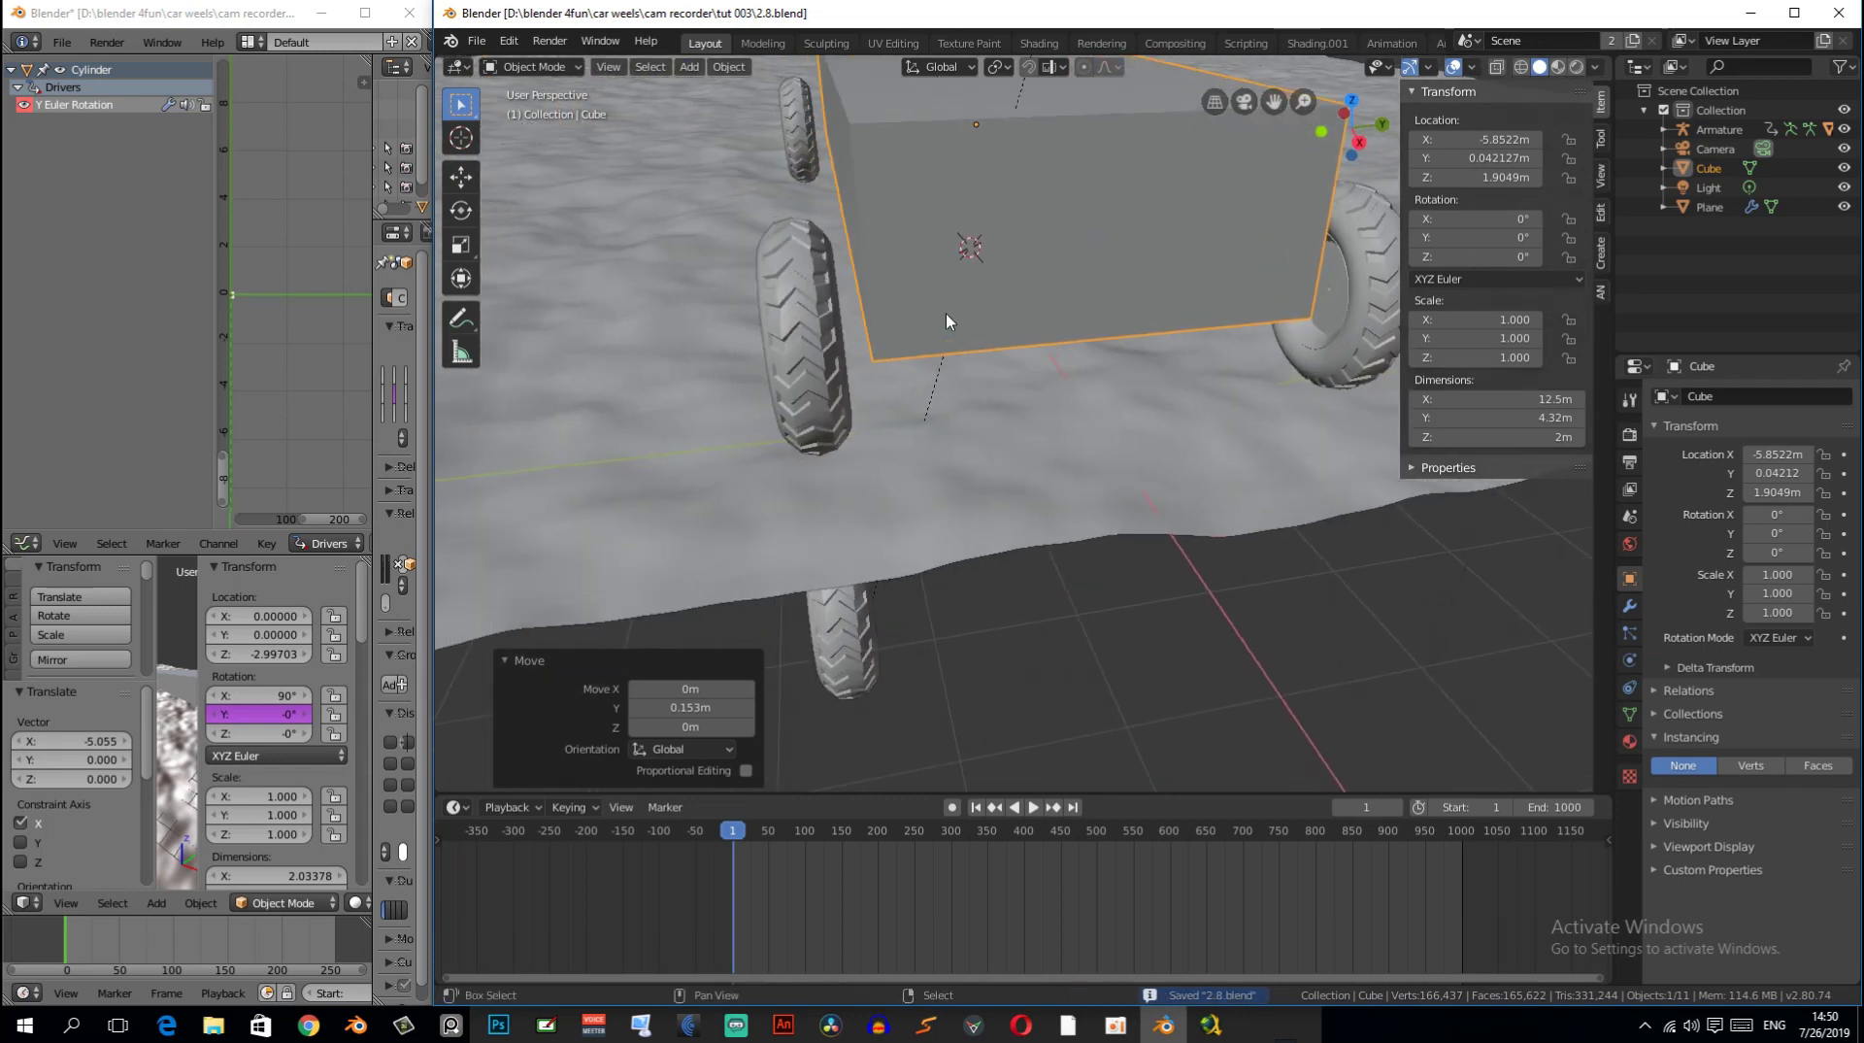
- Remove a stray duplicate of the cube and reset the 3D cursor to the world origin
key(shift+d)
key(Escape)
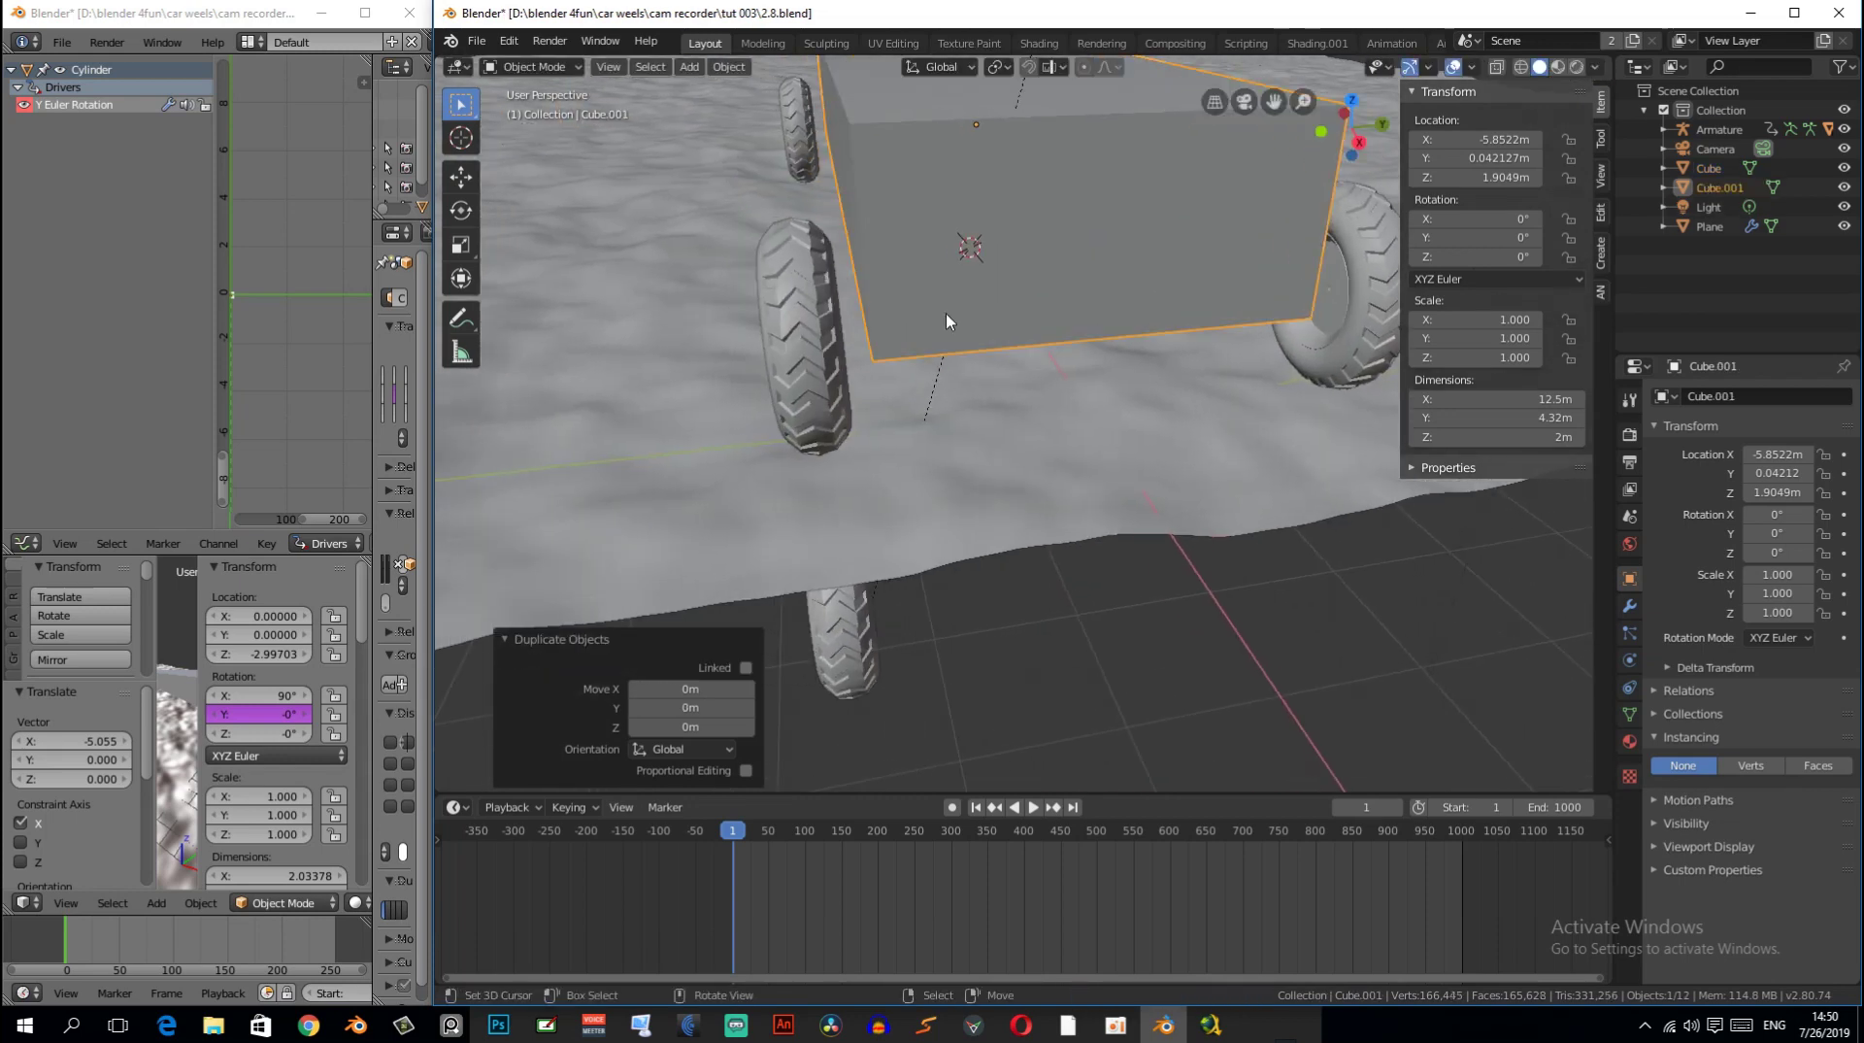
key(Delete)
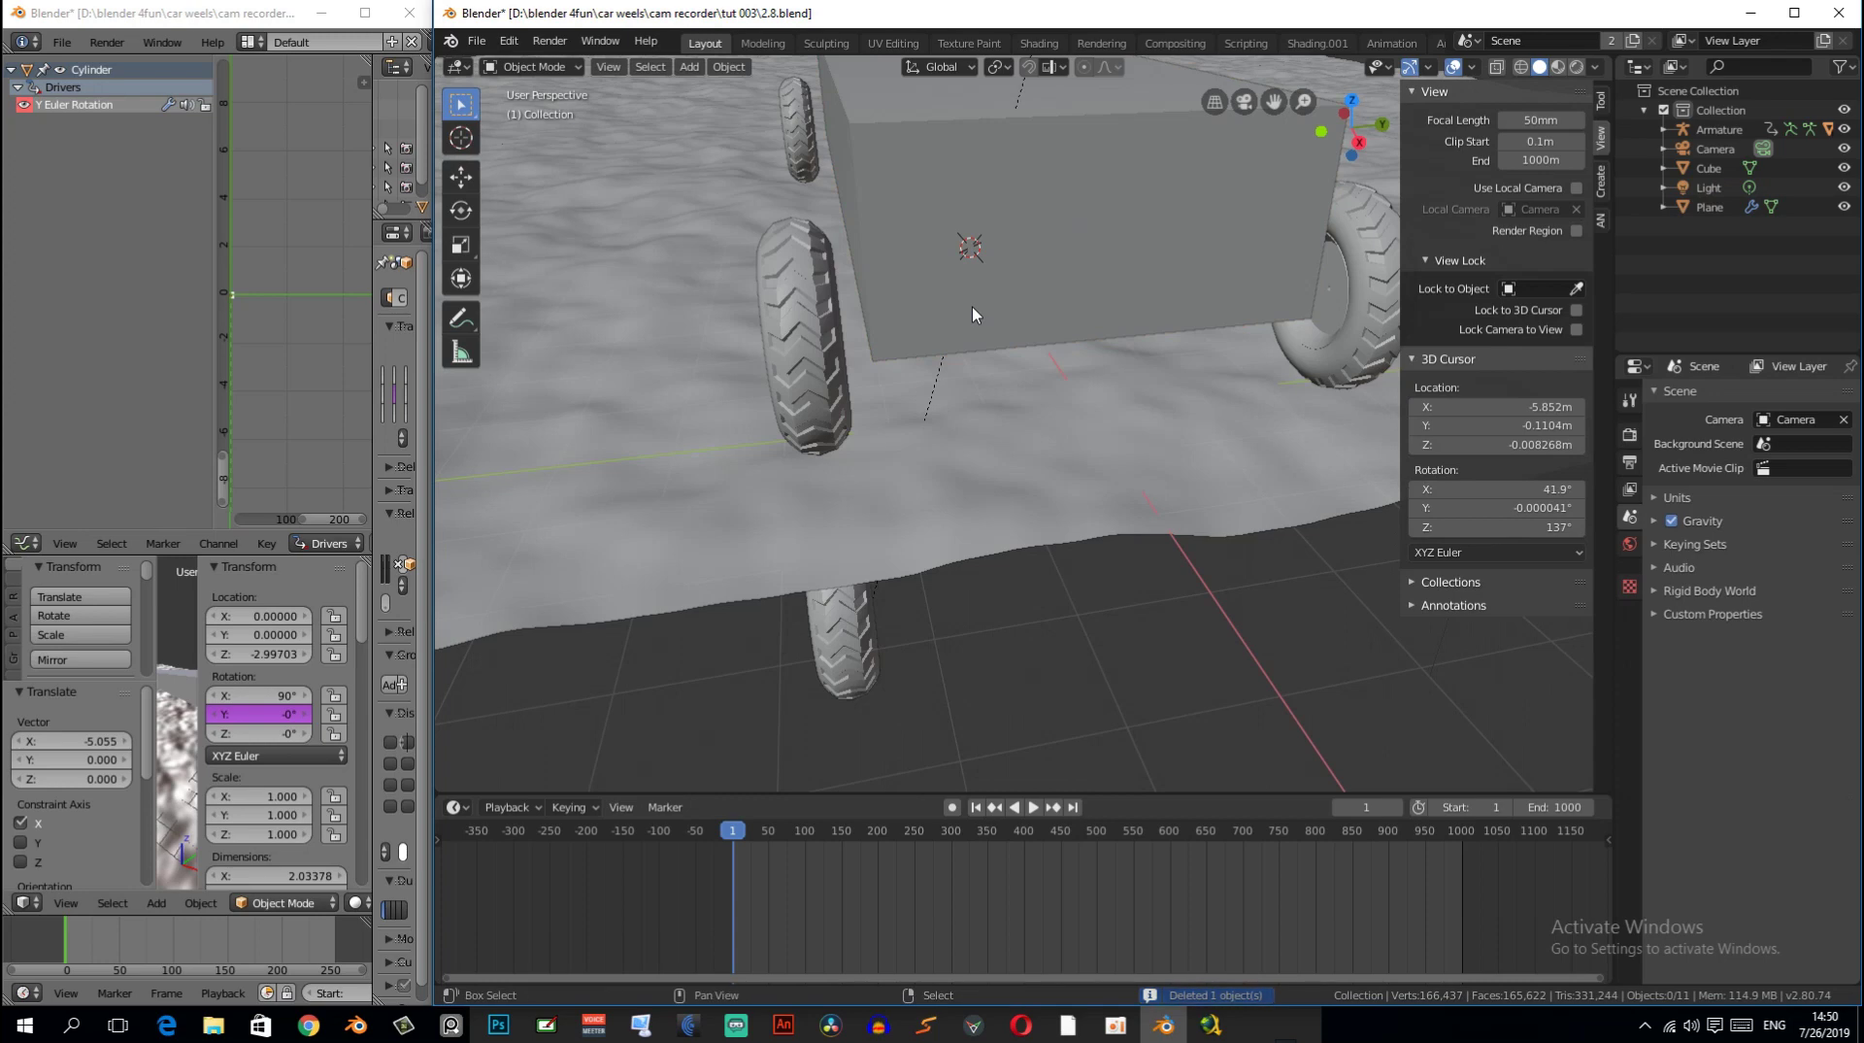
key(shift+c)
- Select the cube body, then the armature, to parent them
mouse_move(1076, 439)
middle_down()
mouse_move(1075, 346)
mouse_move(1209, 411)
middle_up()
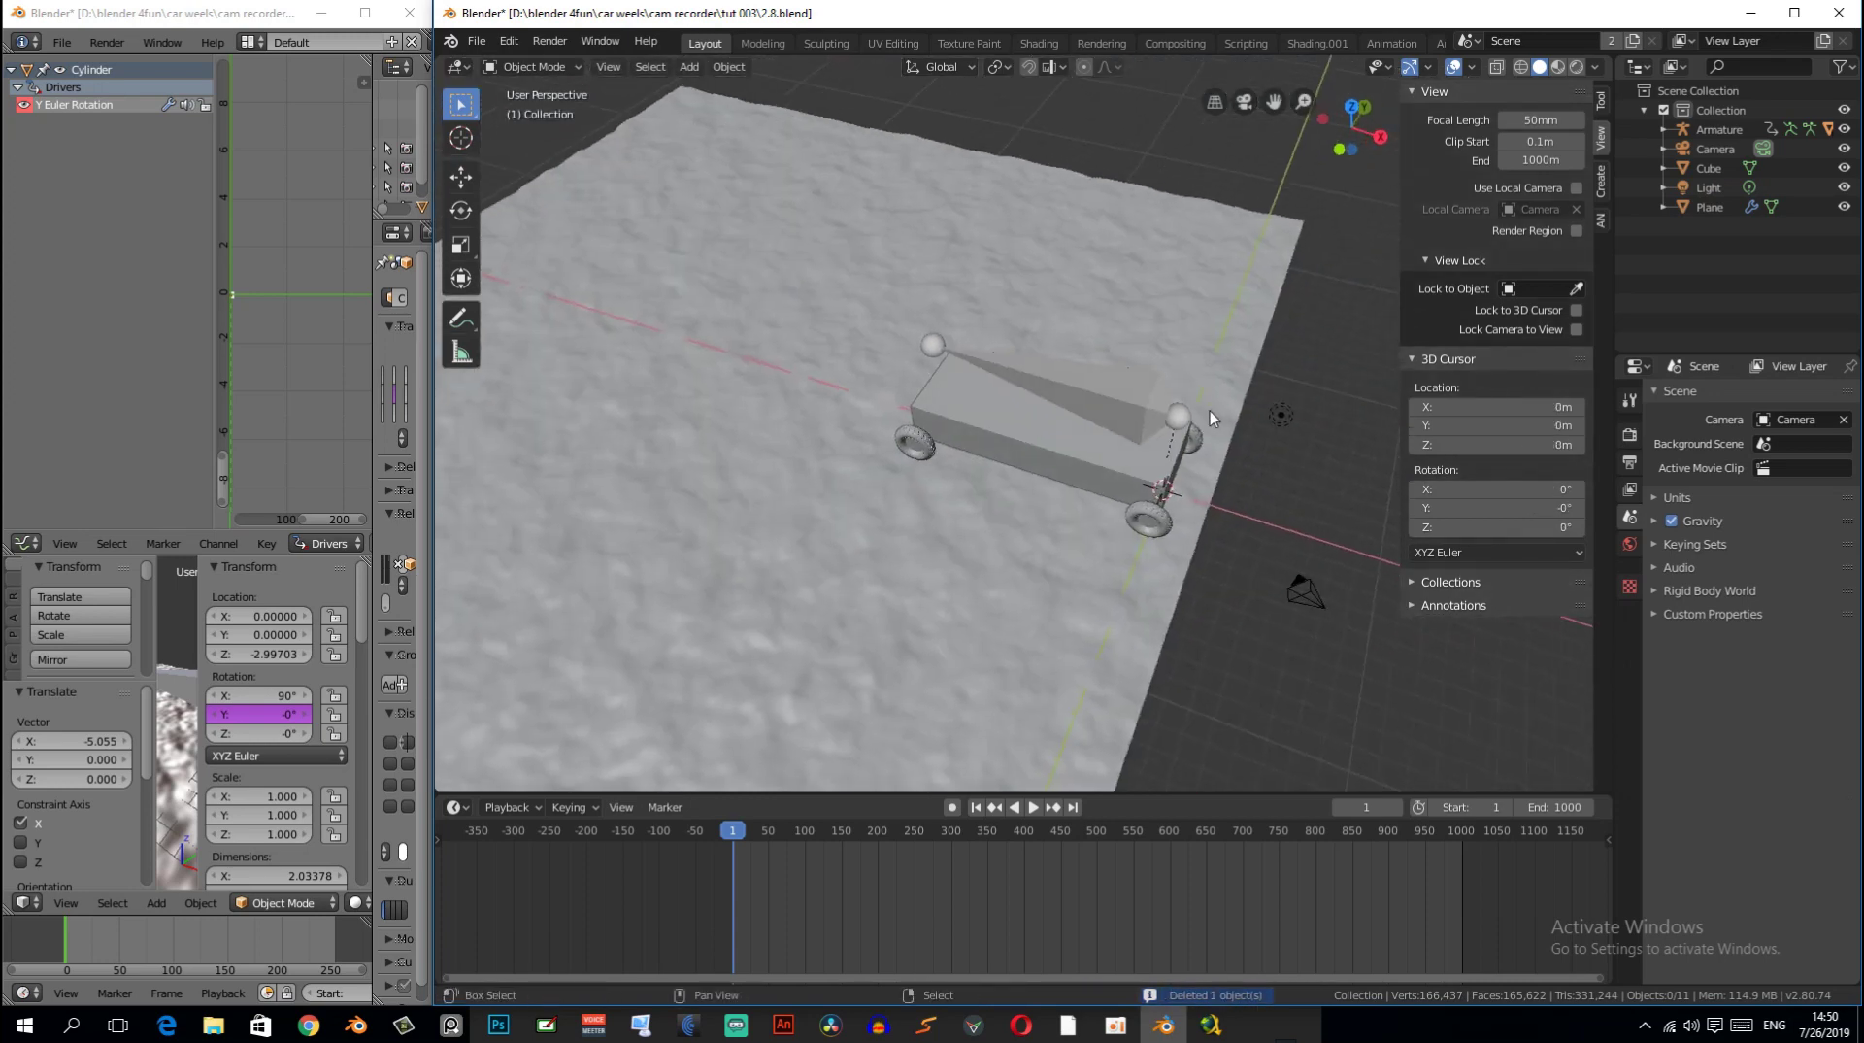
scroll(1066, 416, up, 2)
click(1066, 415)
middle_drag(1050, 441, 1089, 344)
shift+click(1089, 344)
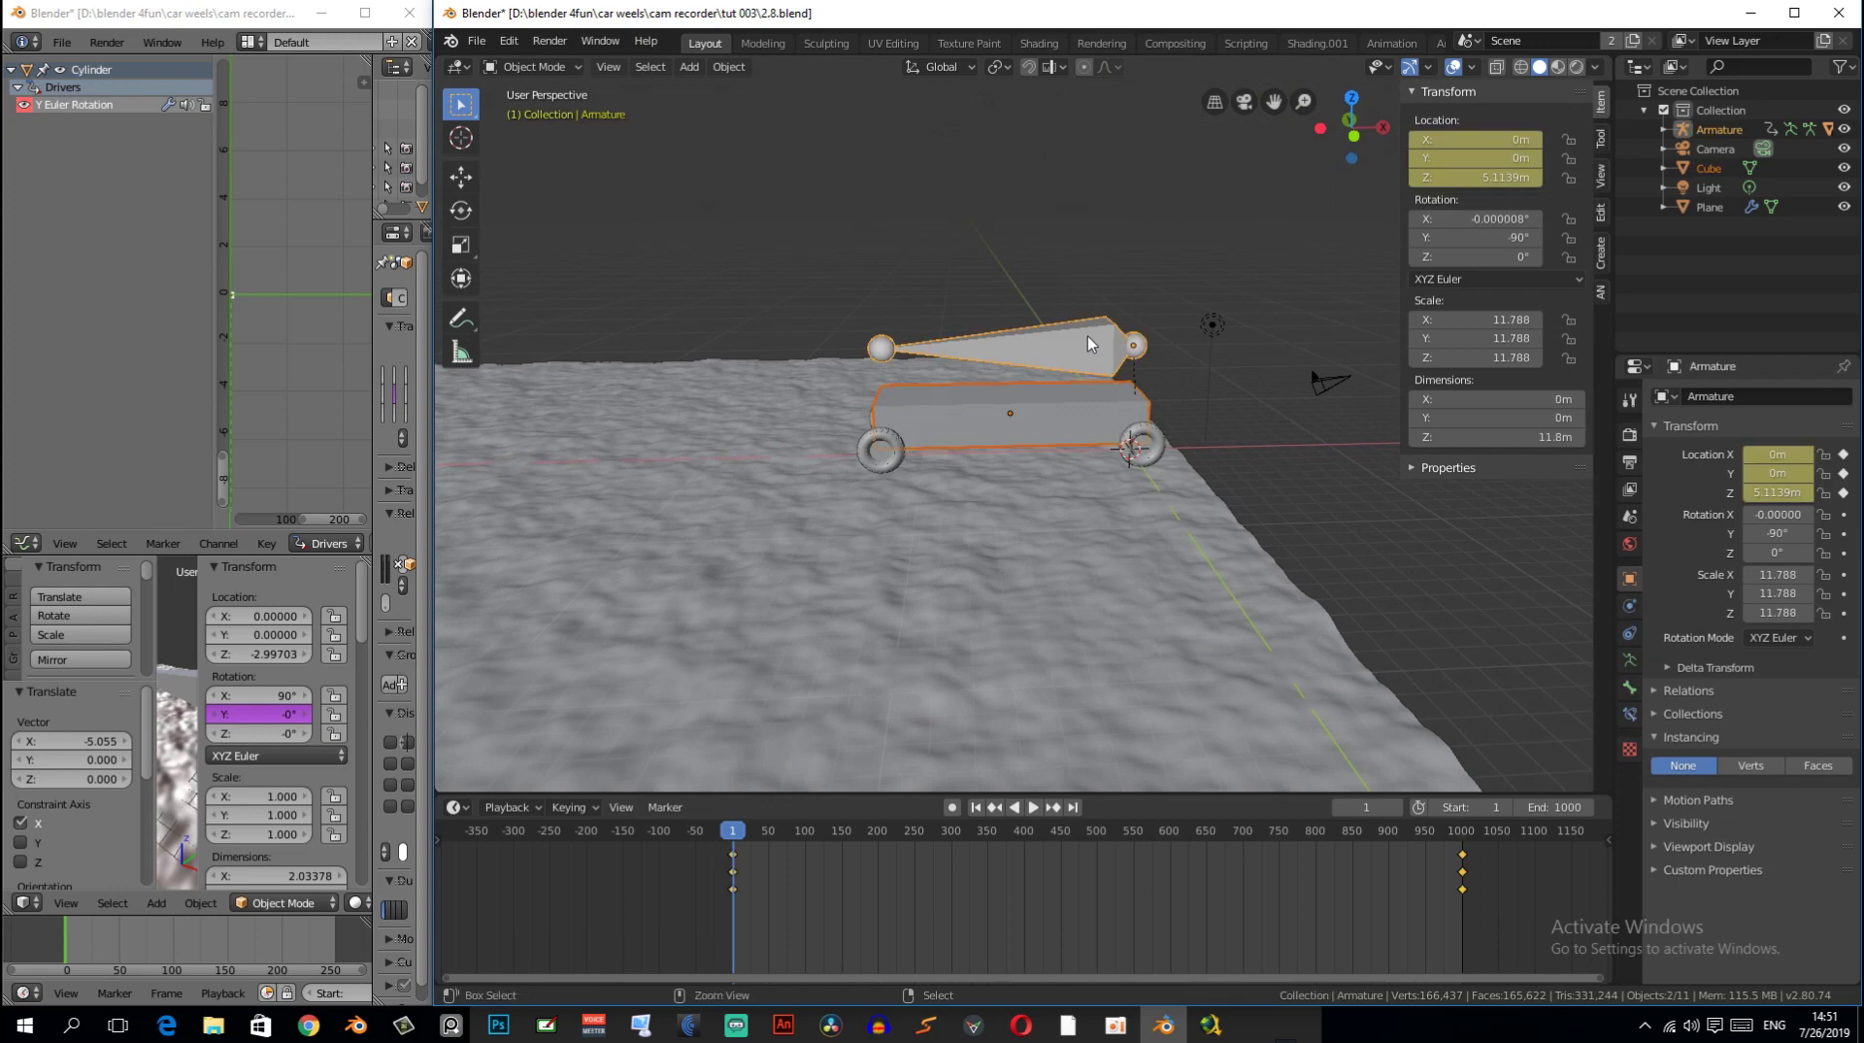
key(ctrl+p)
- Parent the cube to the armature as Object and inspect the moving car
click(1088, 336)
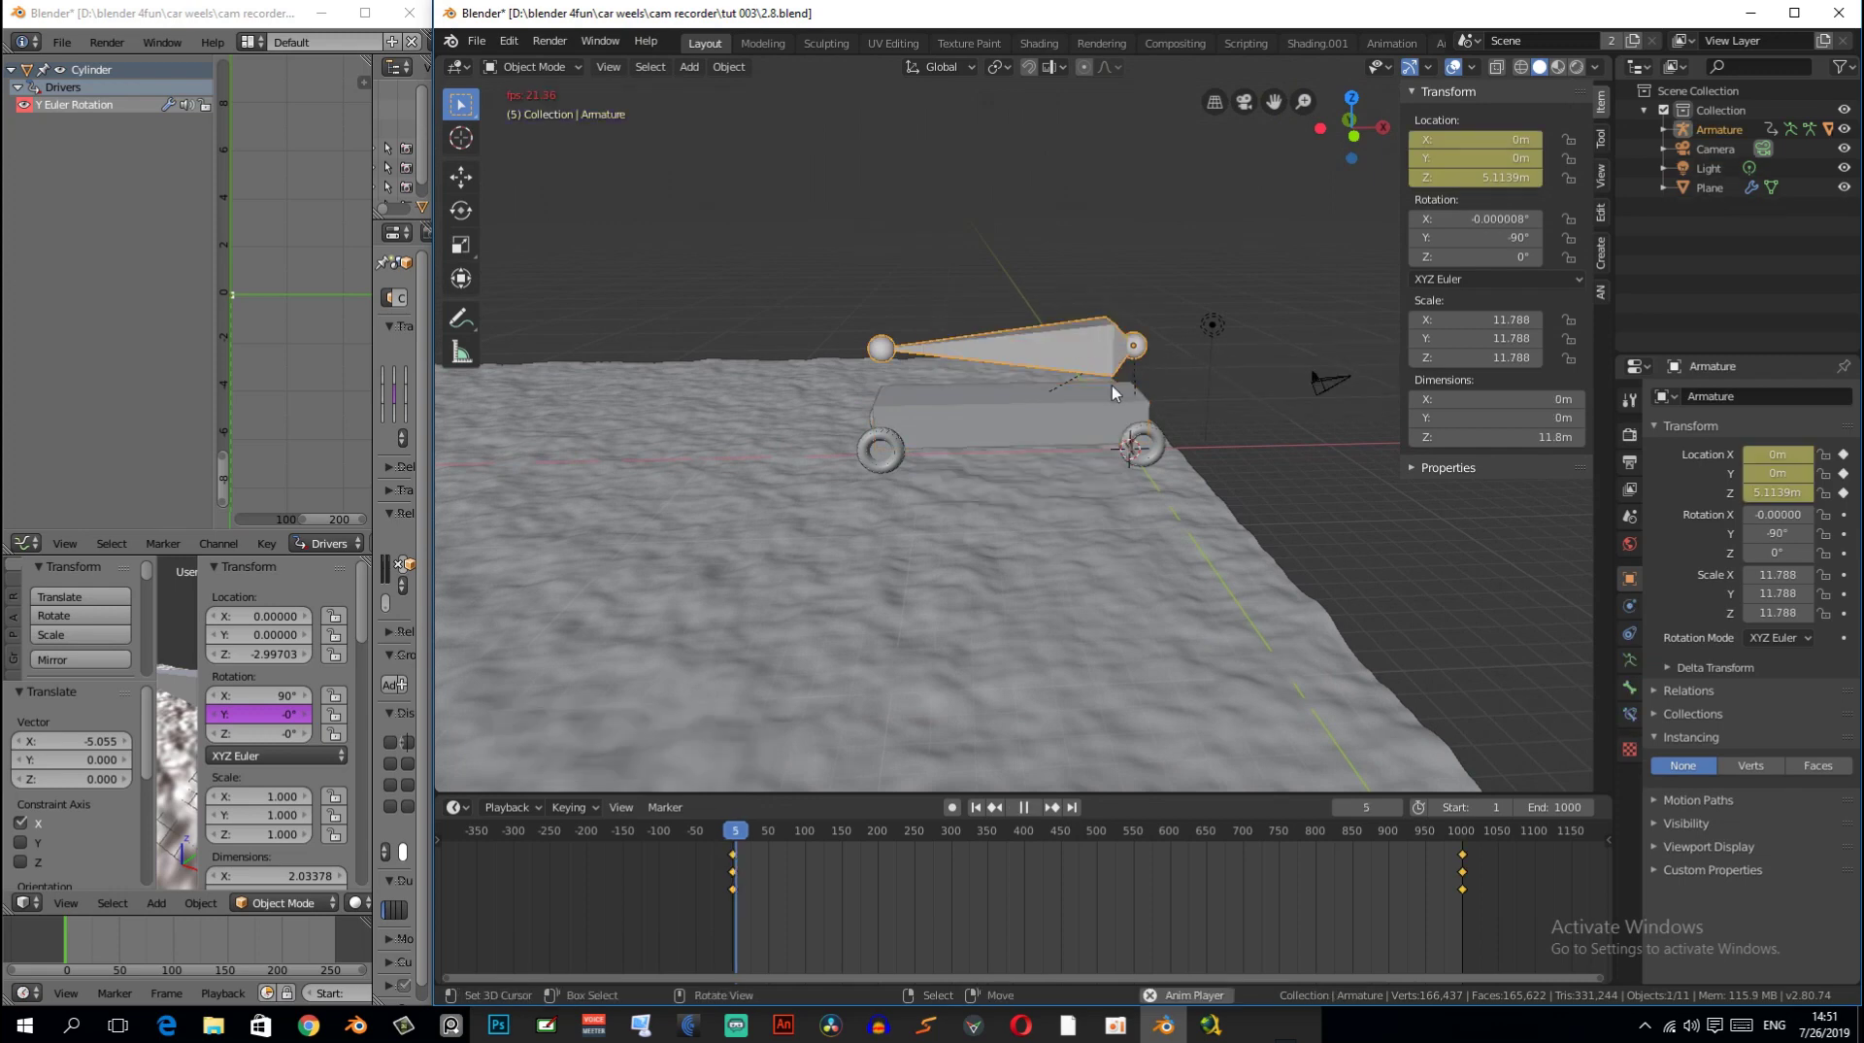
mouse_move(1076, 441)
middle_down()
mouse_move(1044, 497)
mouse_move(1210, 470)
mouse_move(1033, 420)
mouse_move(1184, 453)
mouse_move(1097, 434)
middle_up()
scroll(1151, 444, up, 3)
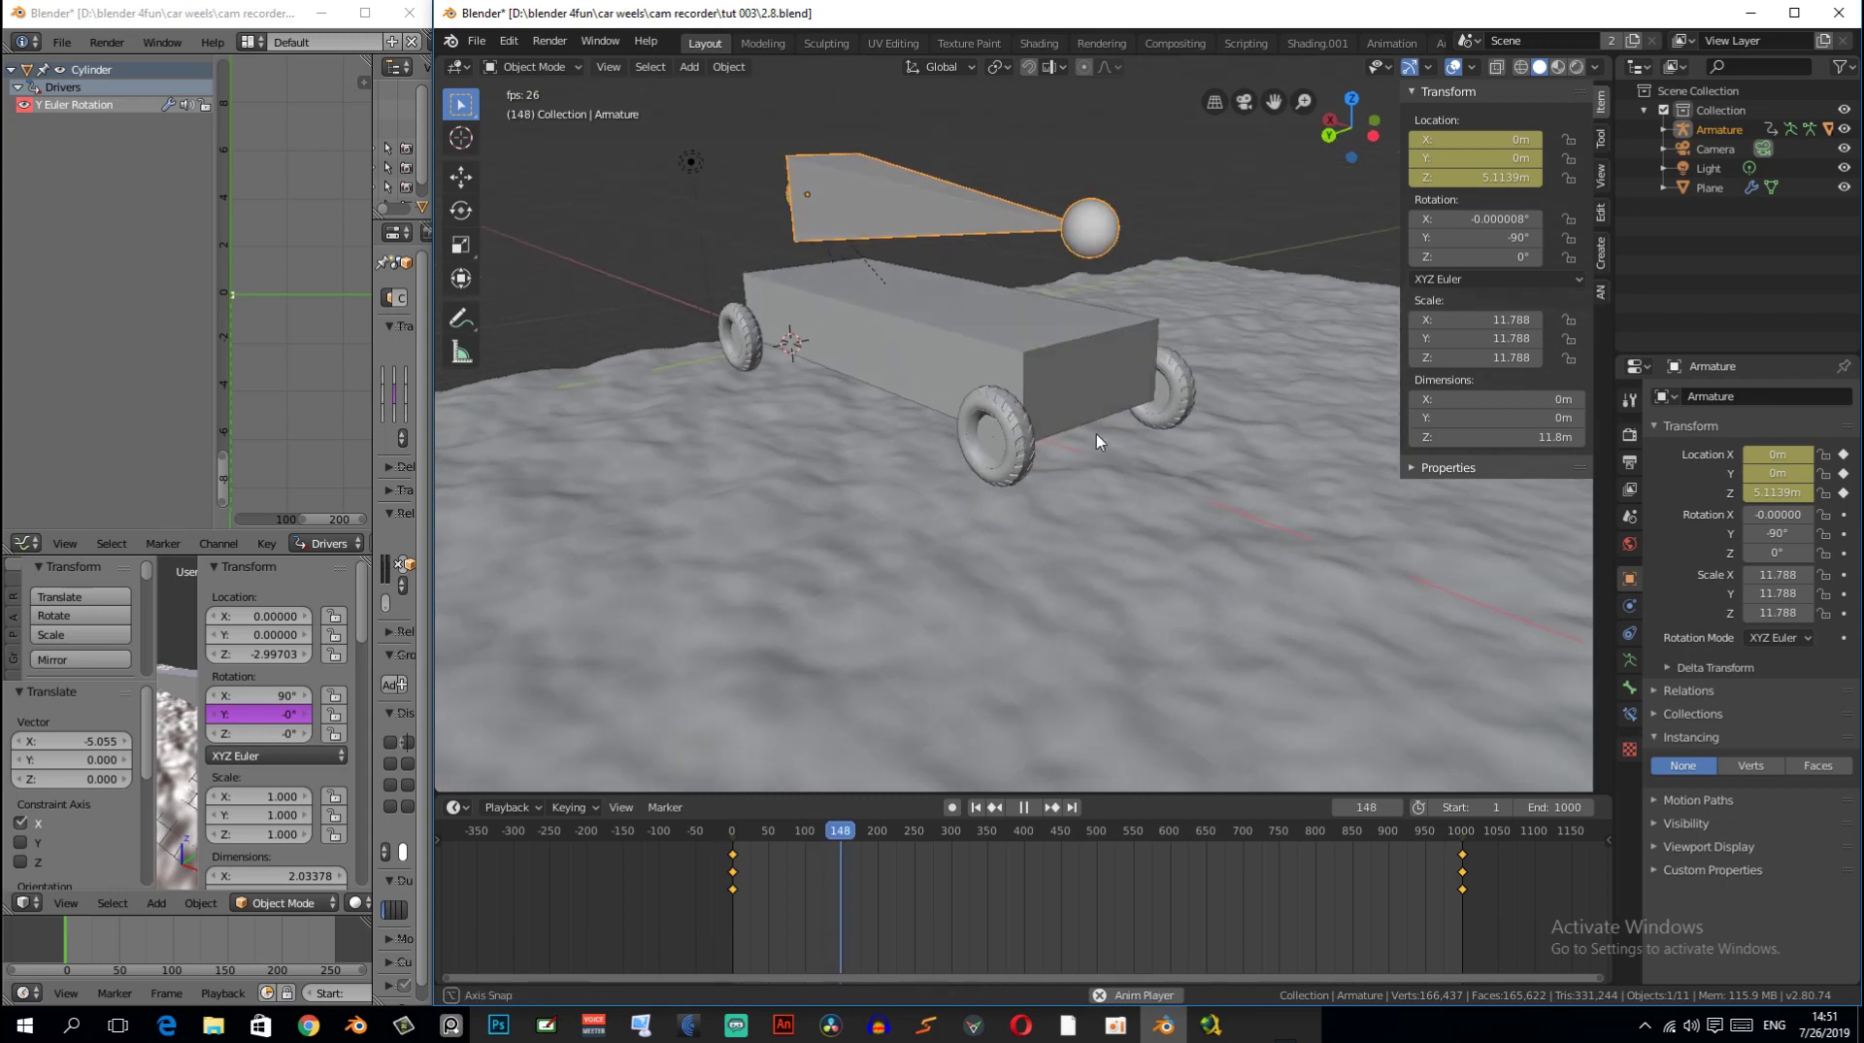
scroll(1097, 434, down, 3)
click(977, 385)
mouse_move(970, 377)
middle_down()
mouse_move(912, 406)
mouse_move(868, 473)
mouse_move(847, 469)
middle_up()
scroll(907, 409, up, 2)
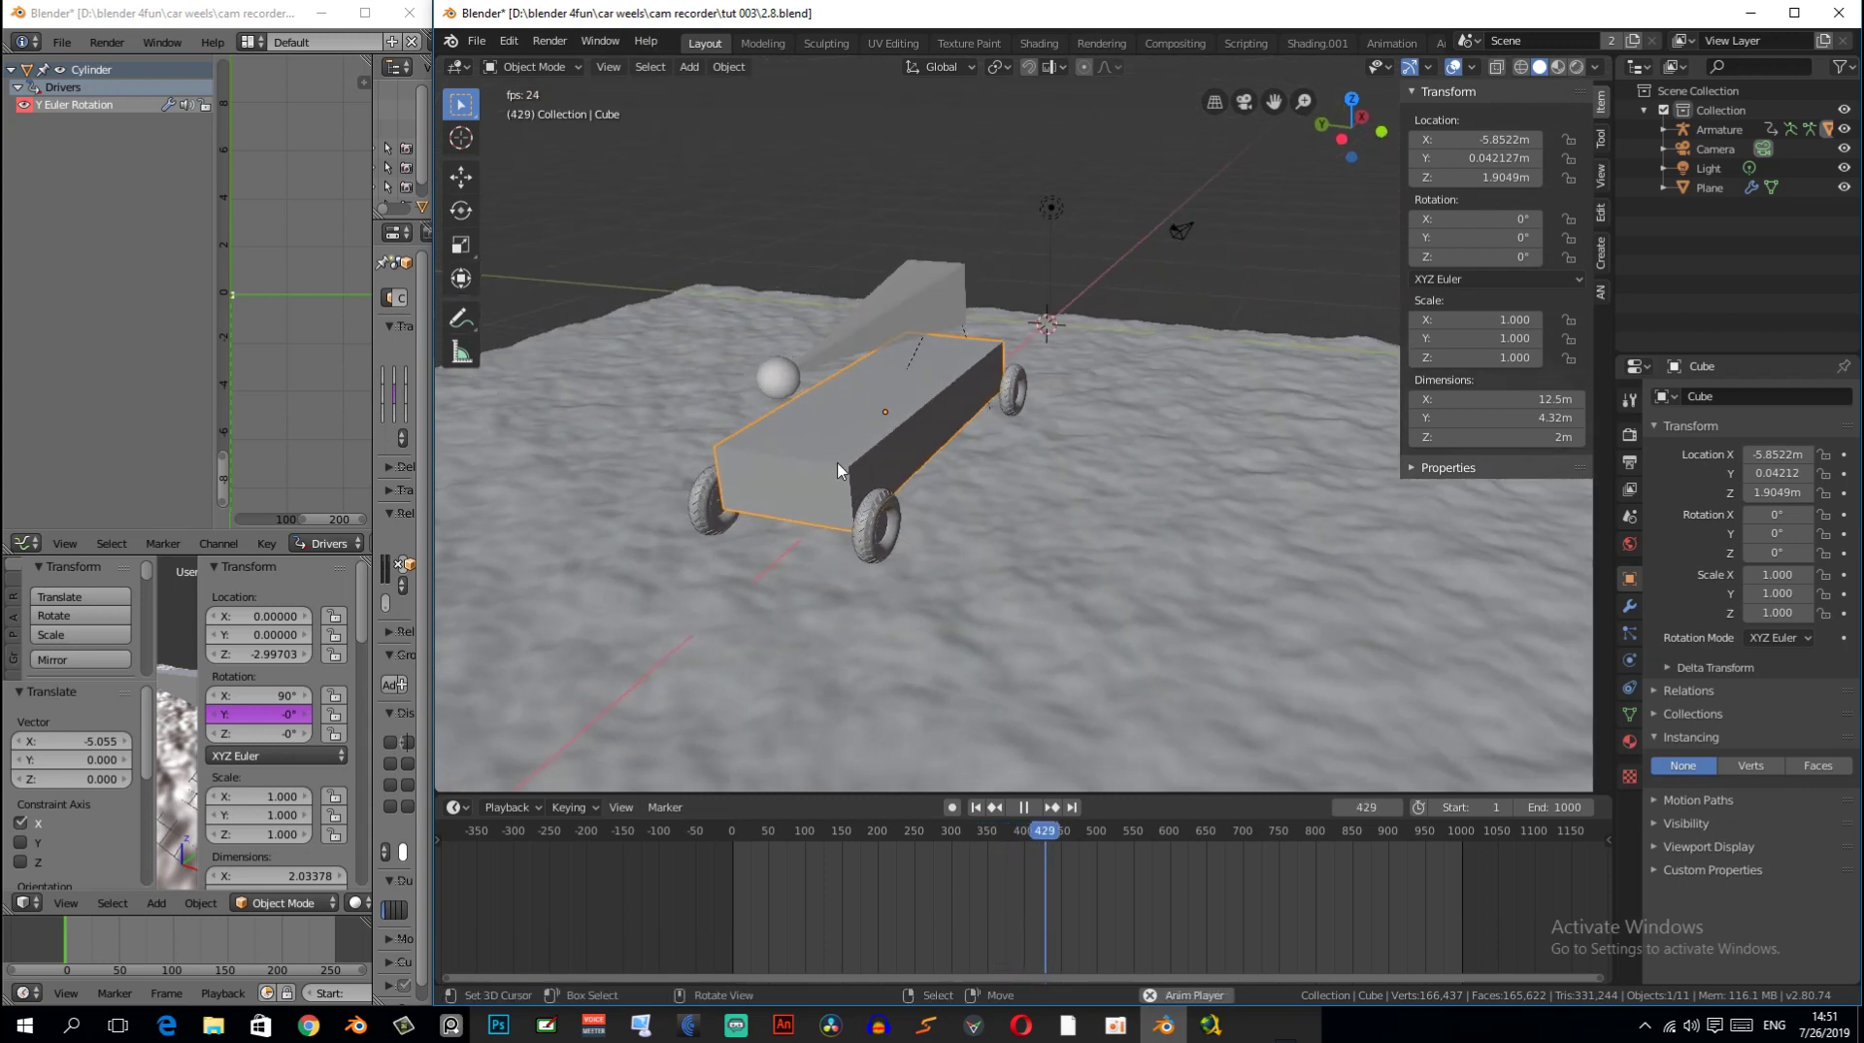
- Watch the car playback in straight side view and save the file
key(ctrl+KP_3)
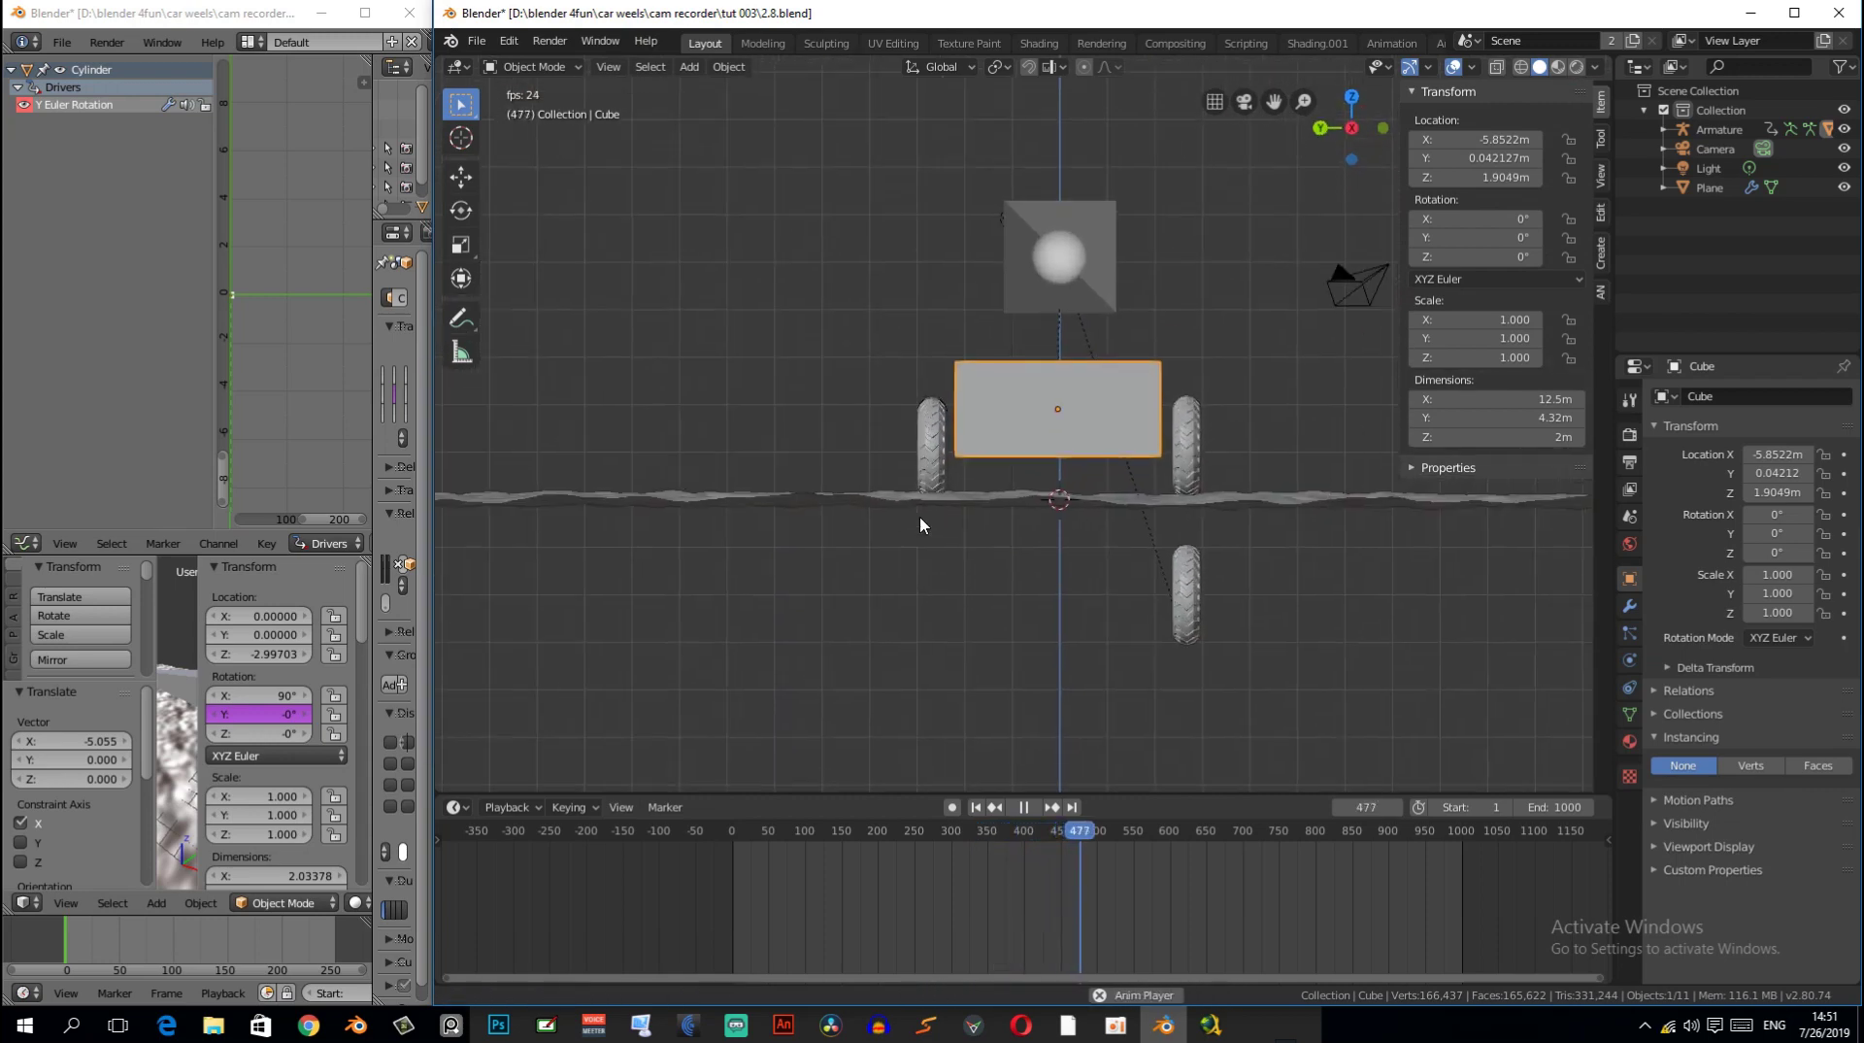
scroll(918, 516, up, 5)
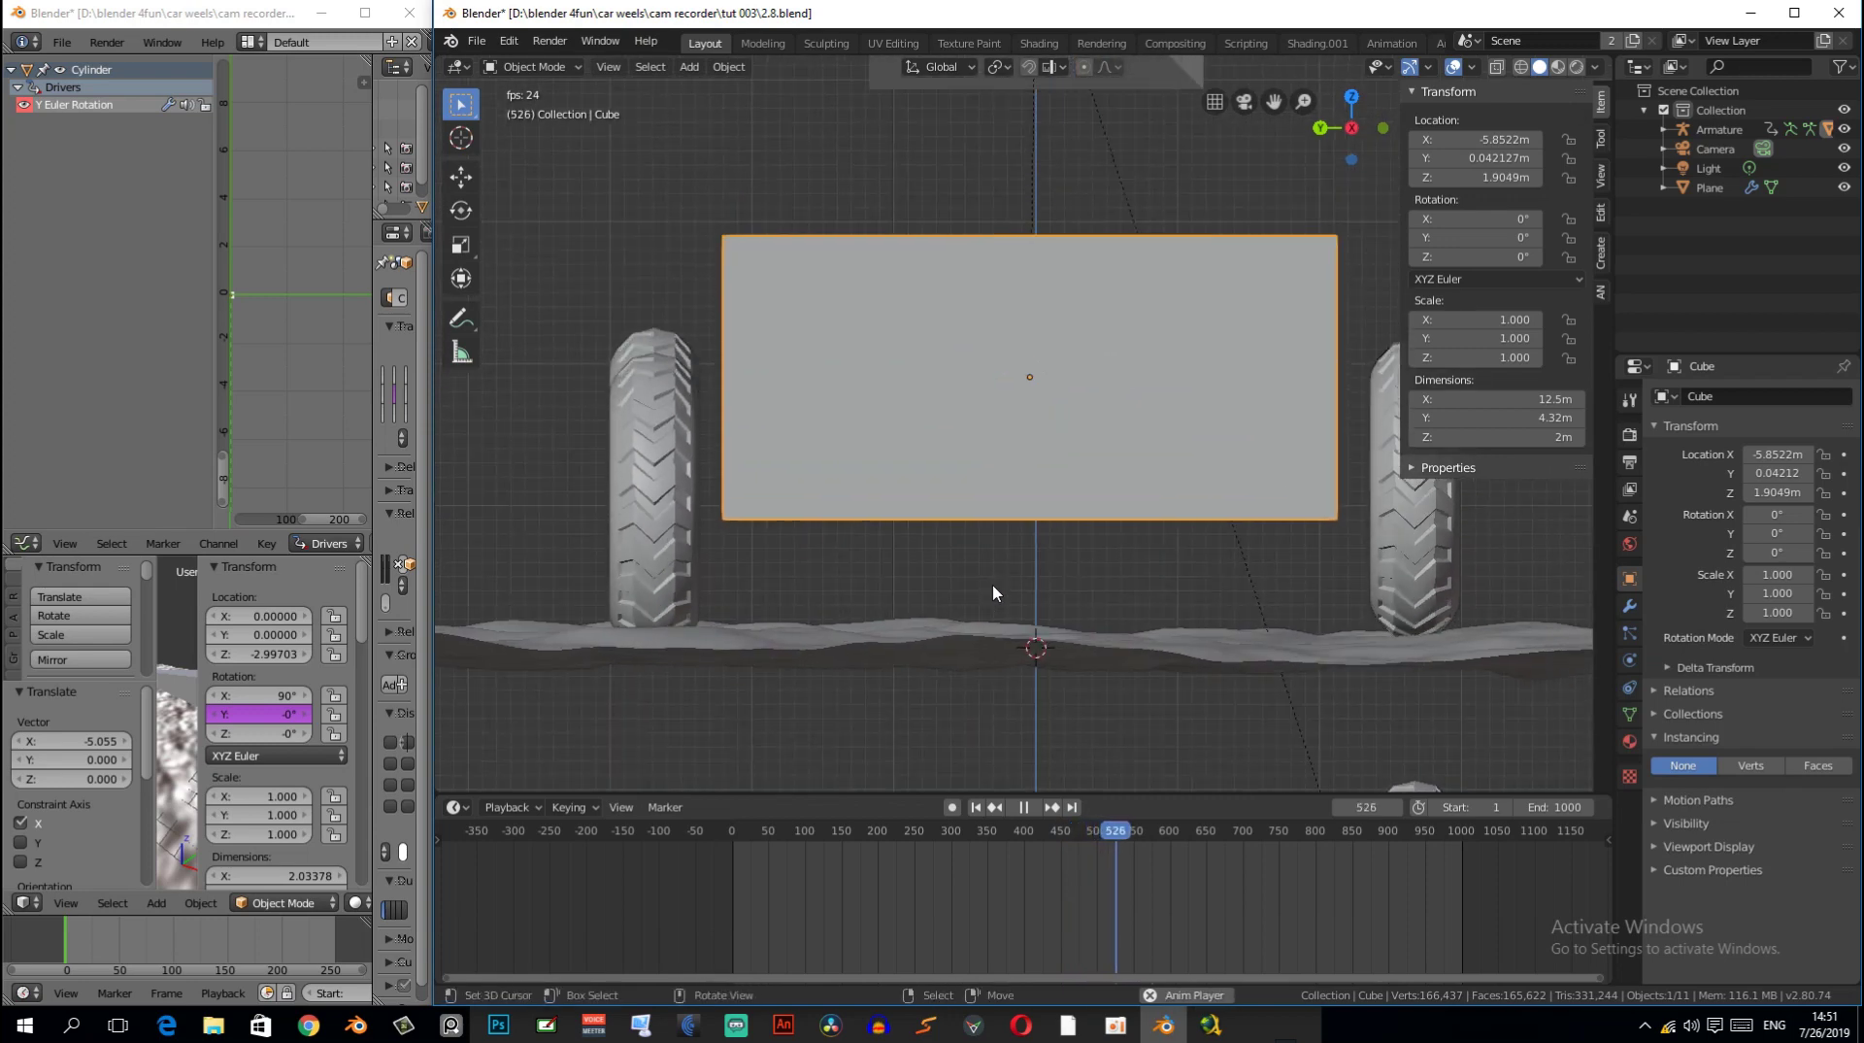
scroll(994, 590, down, 1)
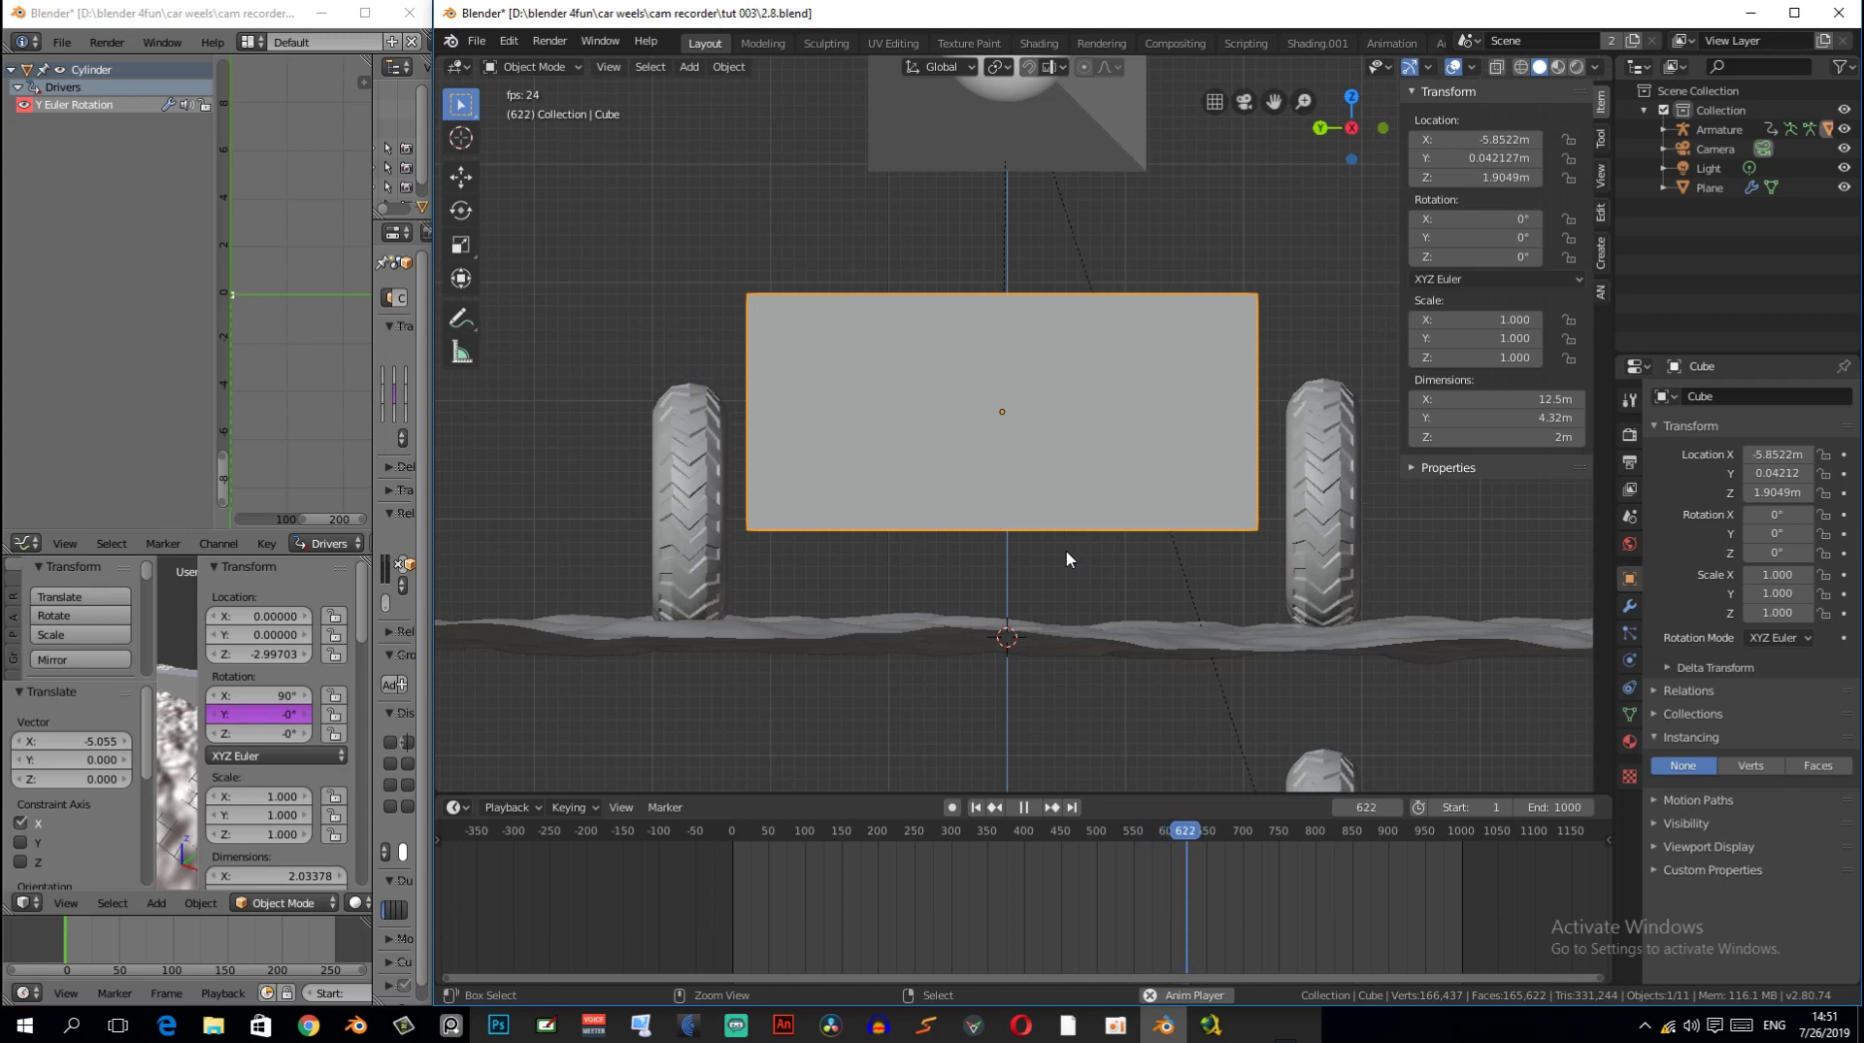
key(ctrl+s)
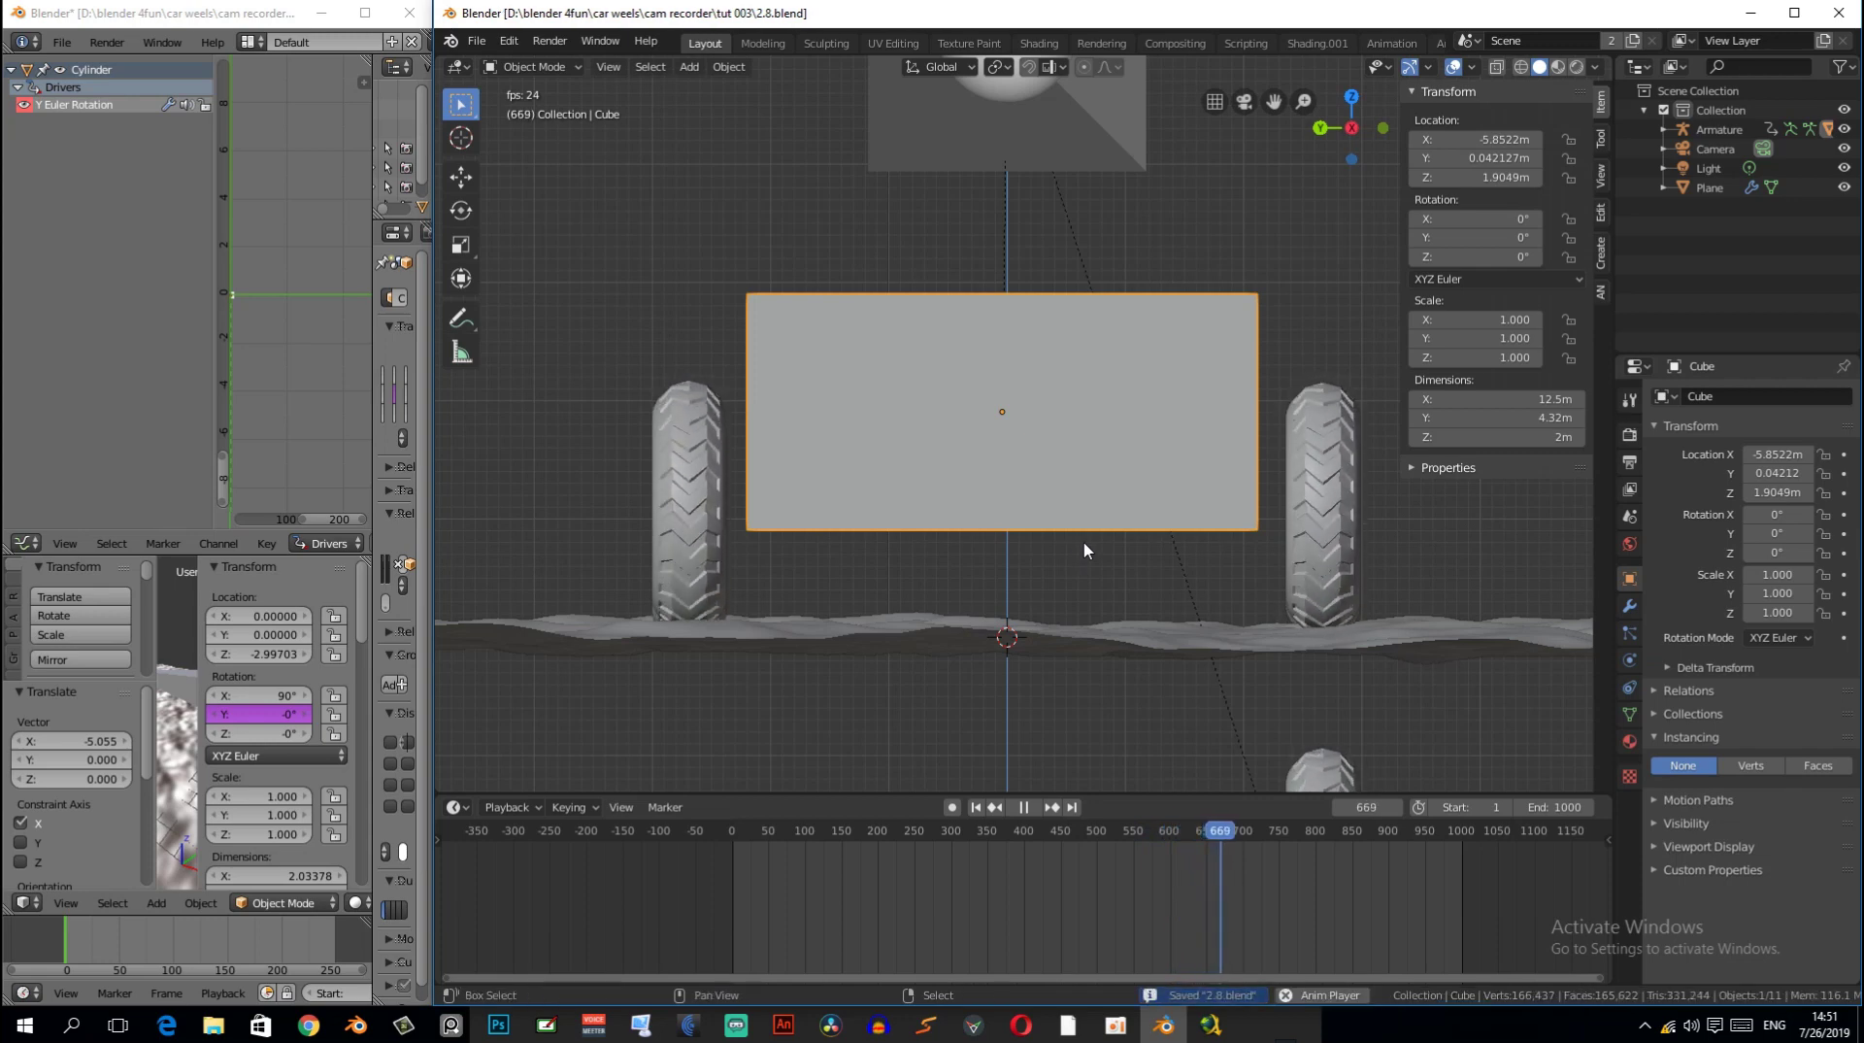
shift+middle_drag(1085, 551, 1105, 562)
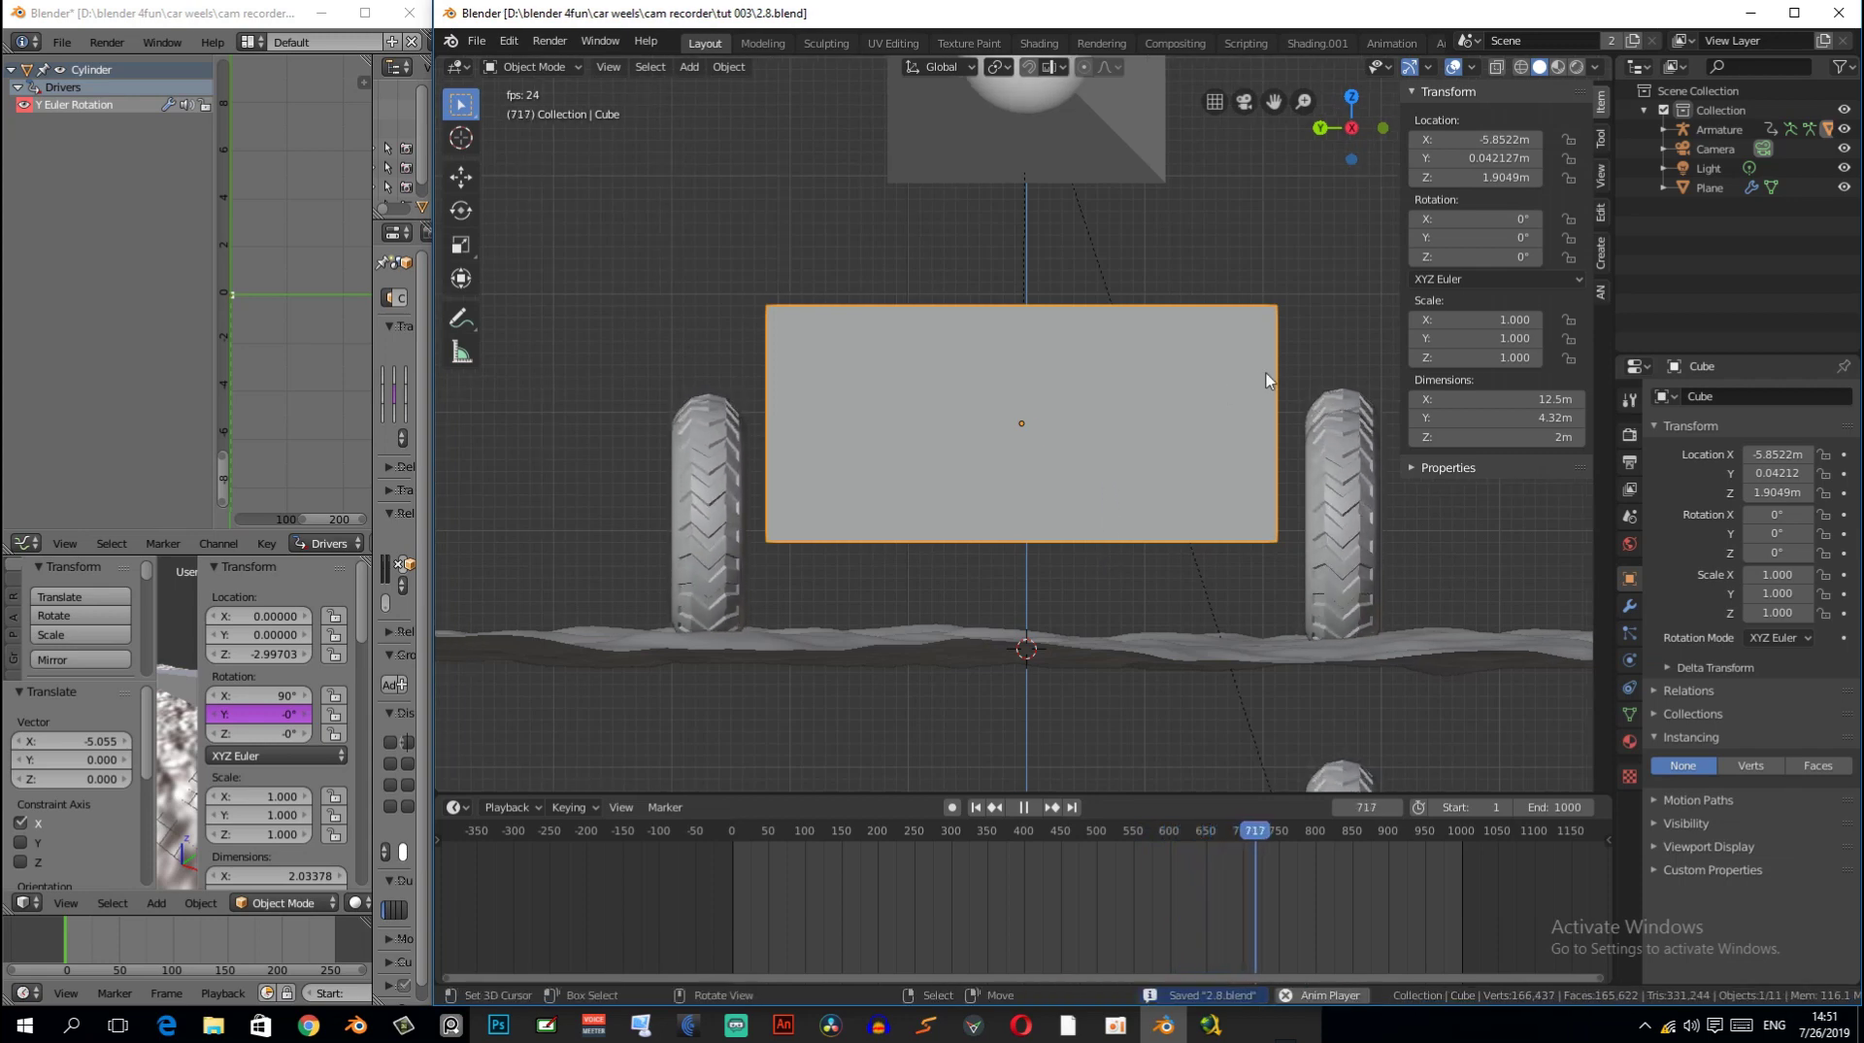